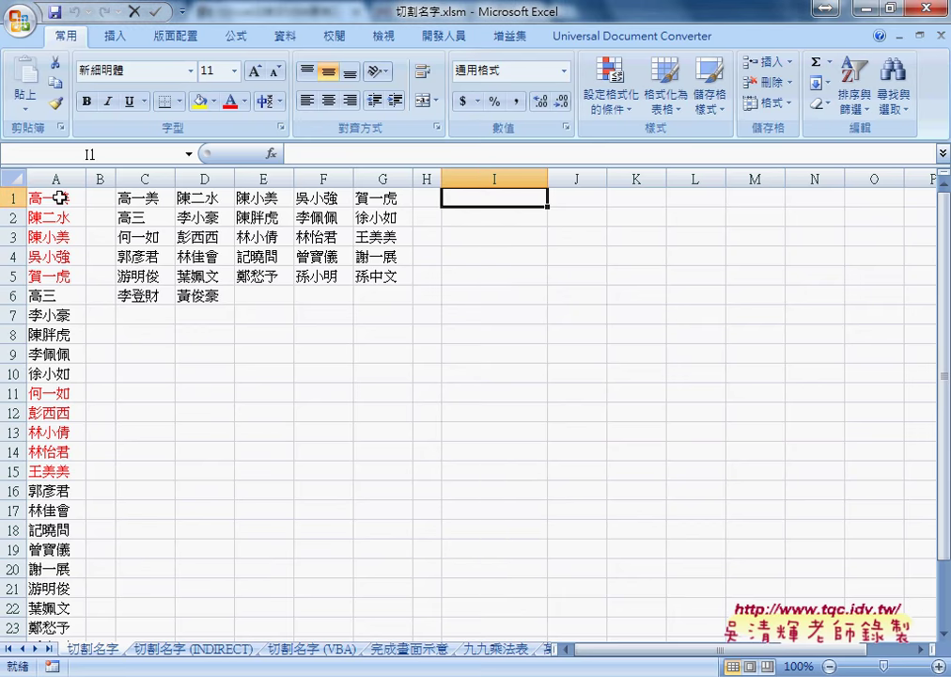
- Select the first row of the name grid and inspect the formula in C1
scroll(78, 357, down, 2)
scroll(77, 435, down, 2)
scroll(87, 472, up, 4)
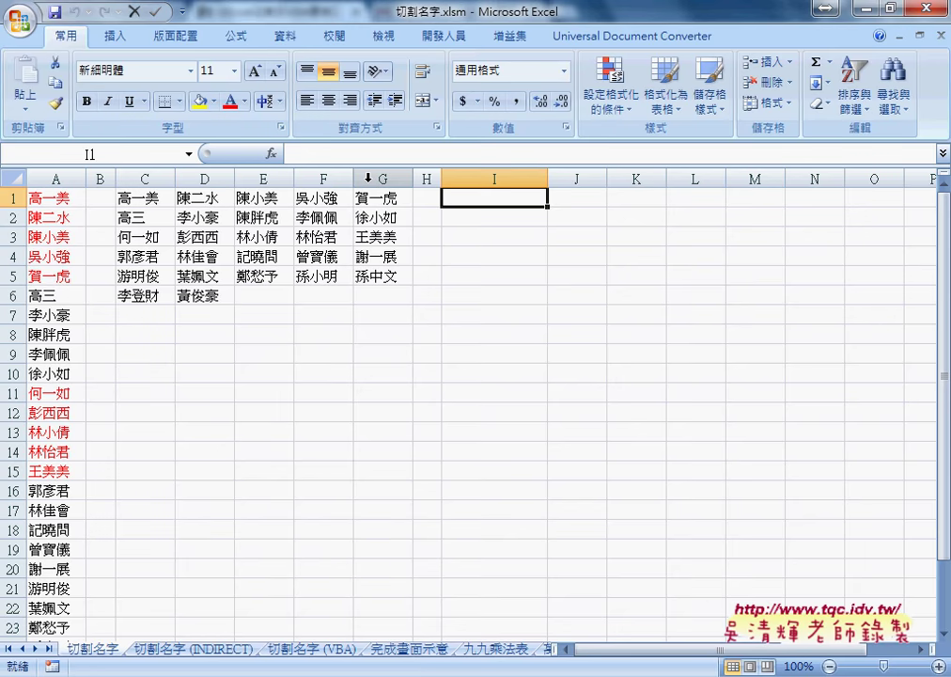
drag(140, 199, 376, 200)
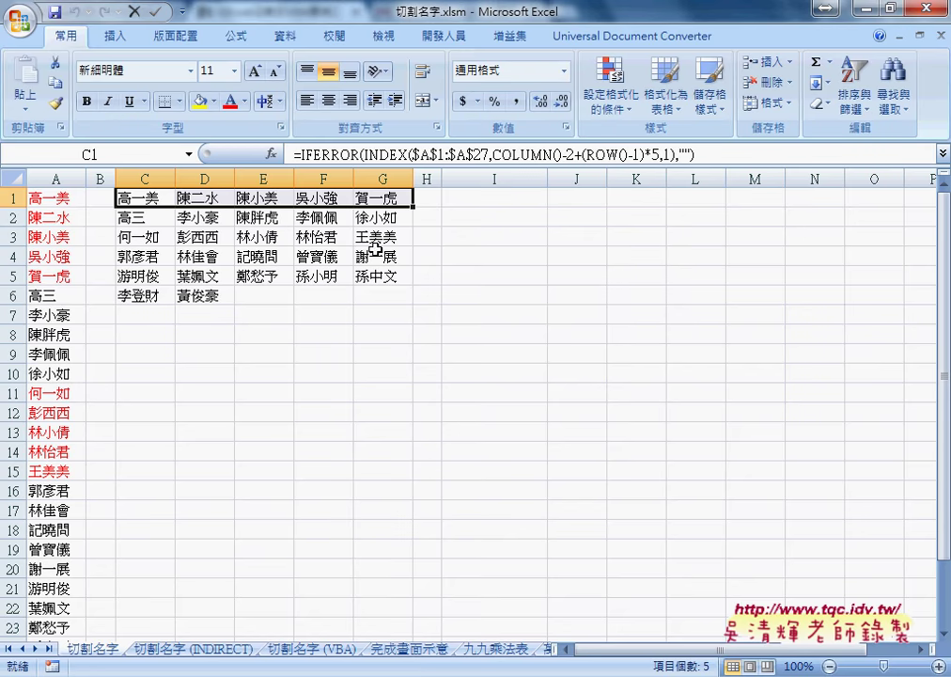
click(143, 197)
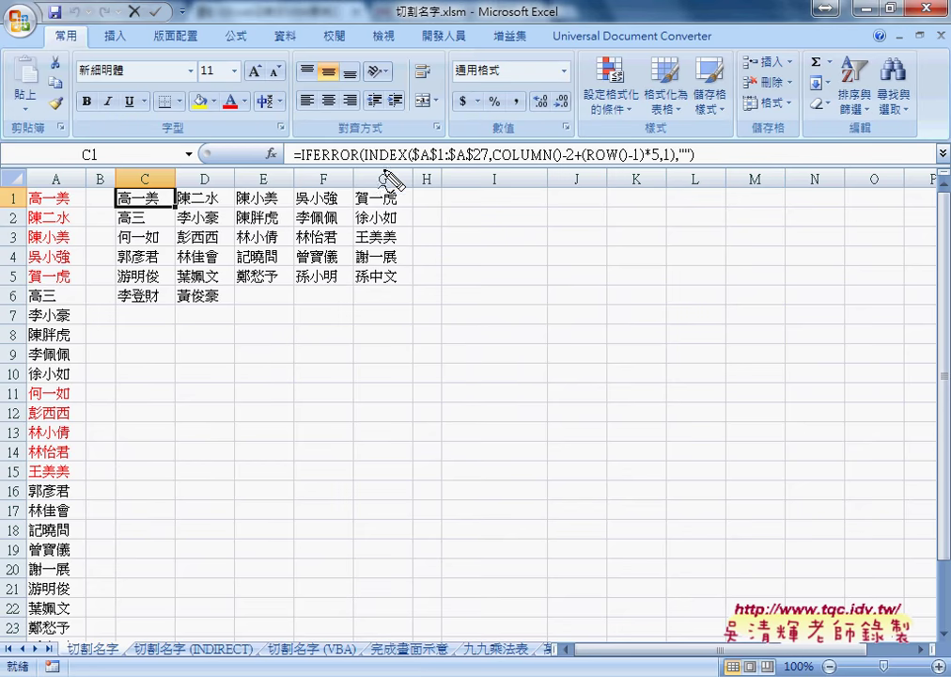
- Pen-annotate C1's INDEX formula, bracketing column A's names with an arrow to C1
drag(372, 163, 498, 165)
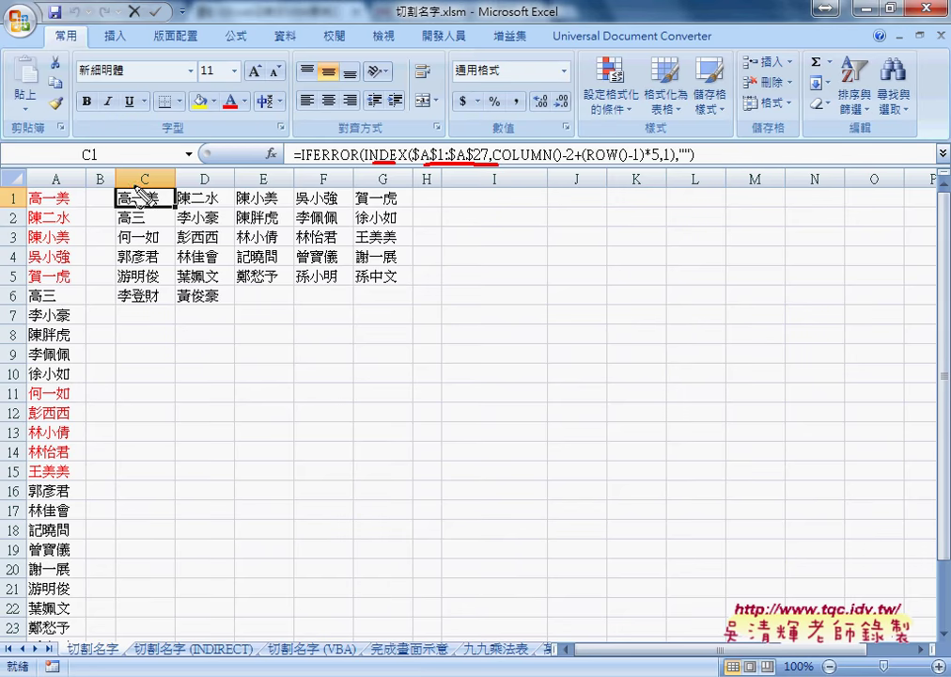
drag(116, 205, 174, 205)
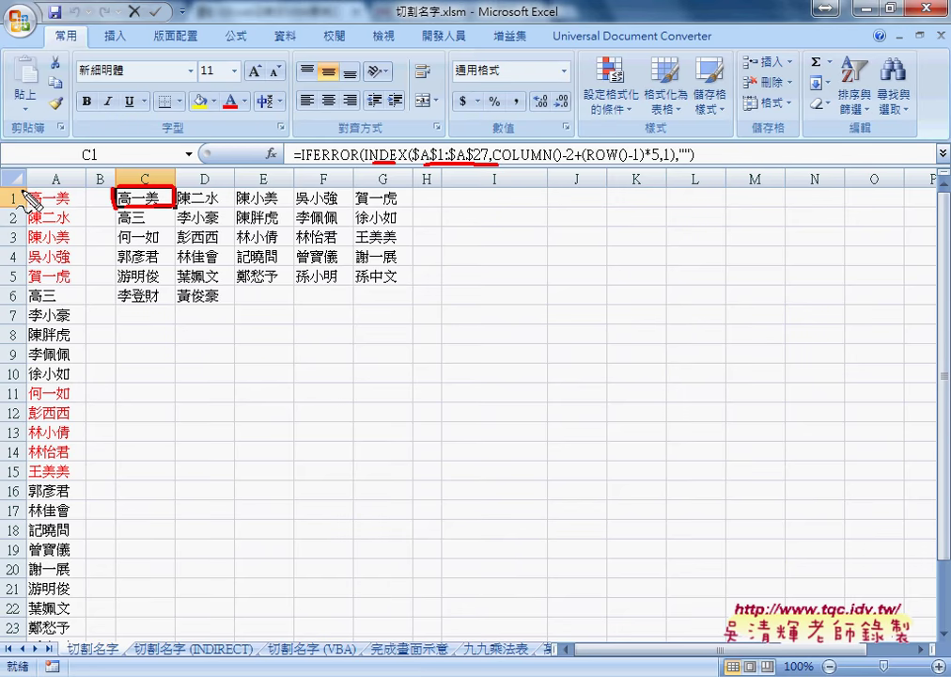
drag(20, 193, 23, 282)
drag(56, 188, 28, 303)
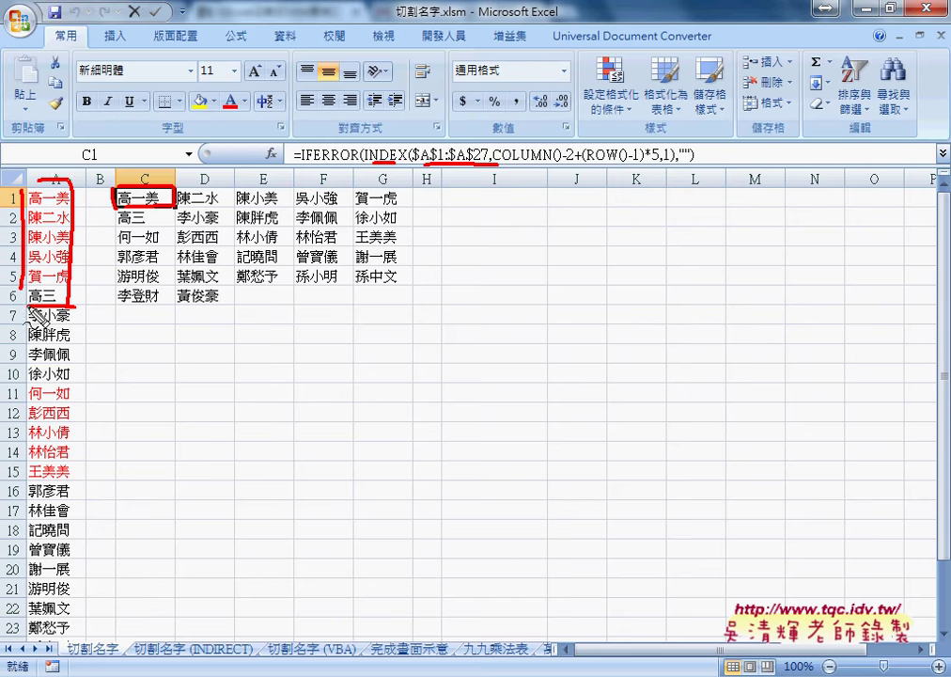
drag(51, 193, 134, 185)
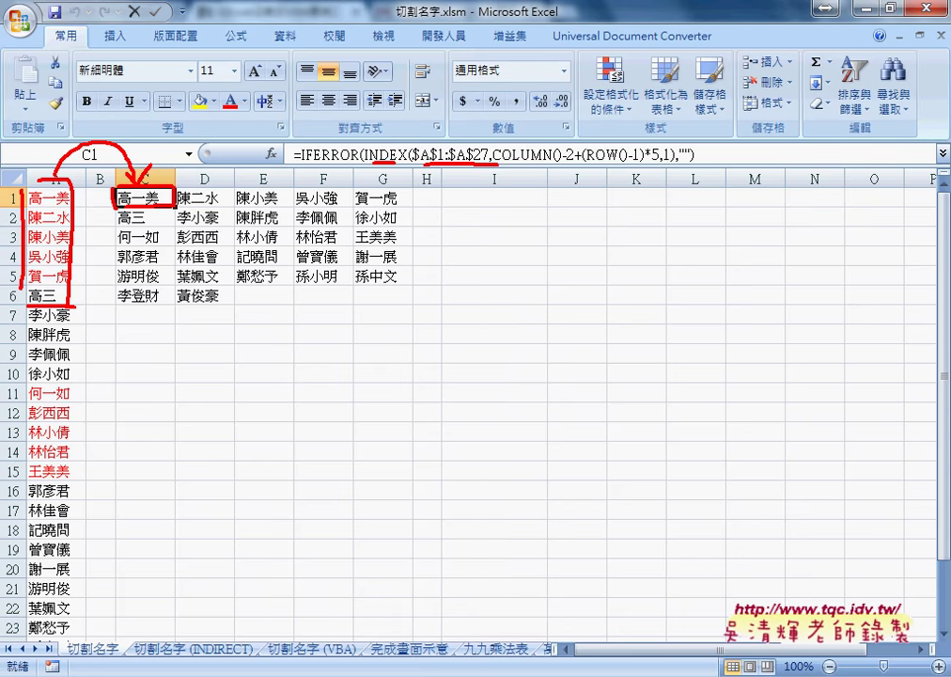
- Annotate the INDIRECT sheet name, INDEX, the C1 address, and outline the C1:G6 grid with an arrow to column I
drag(201, 655, 239, 655)
drag(367, 162, 395, 162)
drag(81, 162, 98, 163)
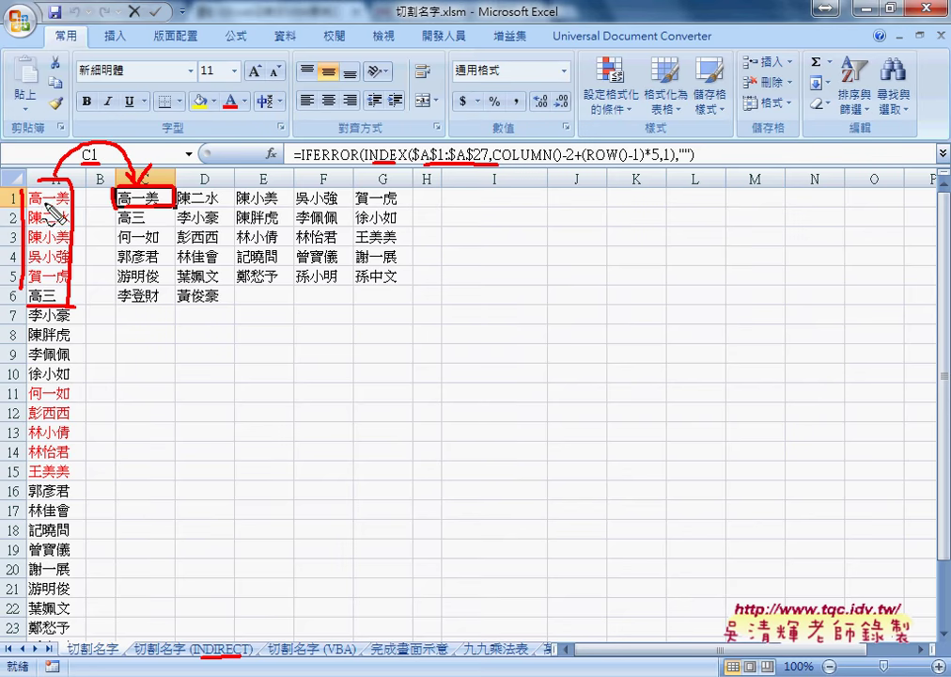
drag(37, 203, 64, 203)
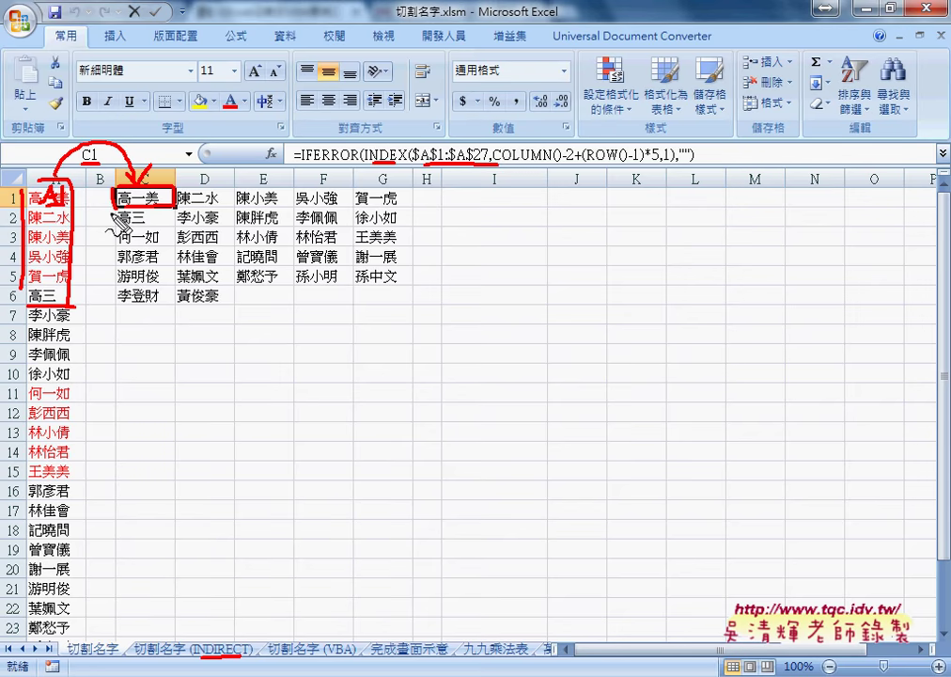
drag(94, 169, 103, 275)
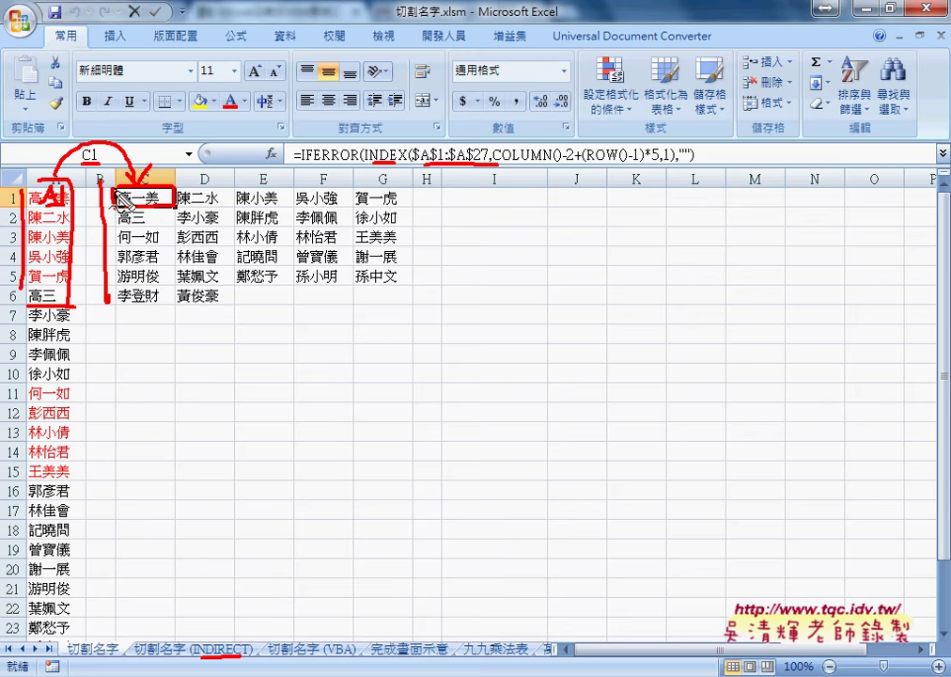
mouse_move(117, 169)
mouse_down()
mouse_move(400, 263)
mouse_move(396, 303)
mouse_up()
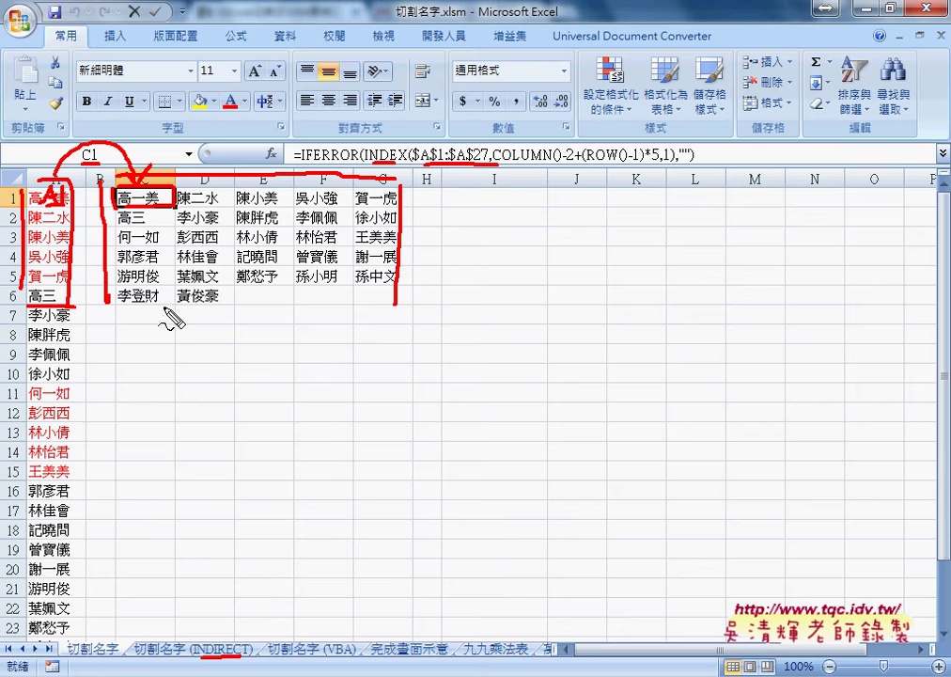
drag(136, 305, 385, 303)
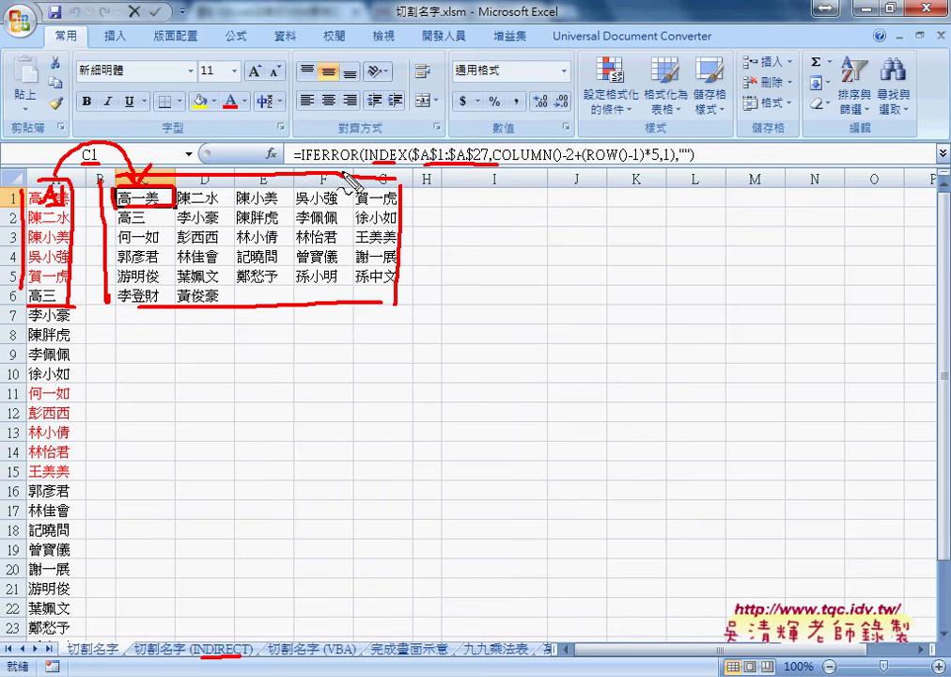
mouse_move(292, 178)
mouse_down()
mouse_move(422, 111)
mouse_move(503, 180)
mouse_move(520, 174)
mouse_move(493, 293)
mouse_move(507, 275)
mouse_up()
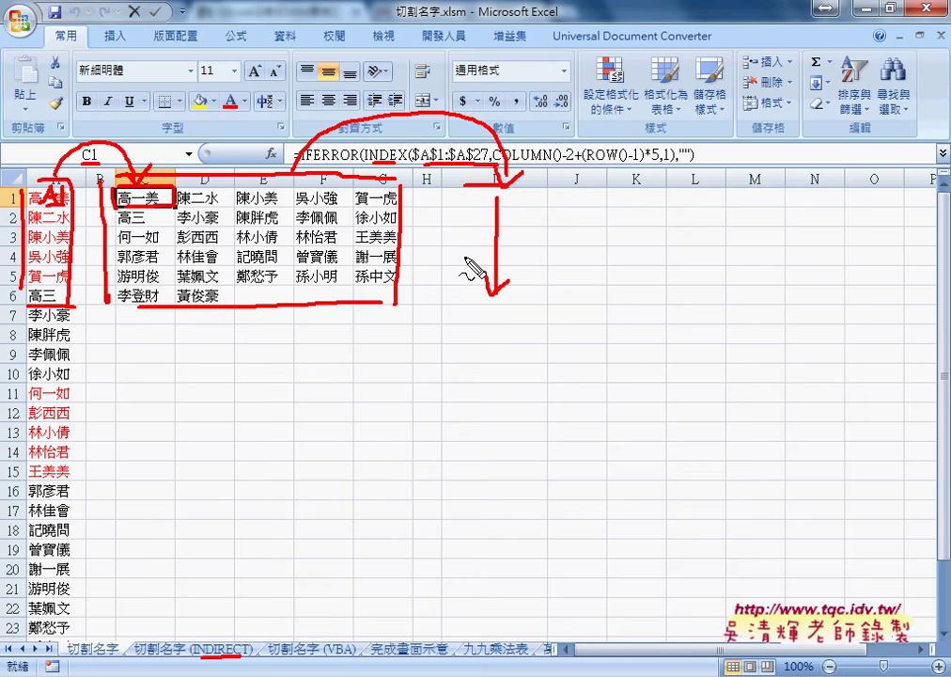
- Clear the pen marks, narrow column I and widen column J
key(Escape)
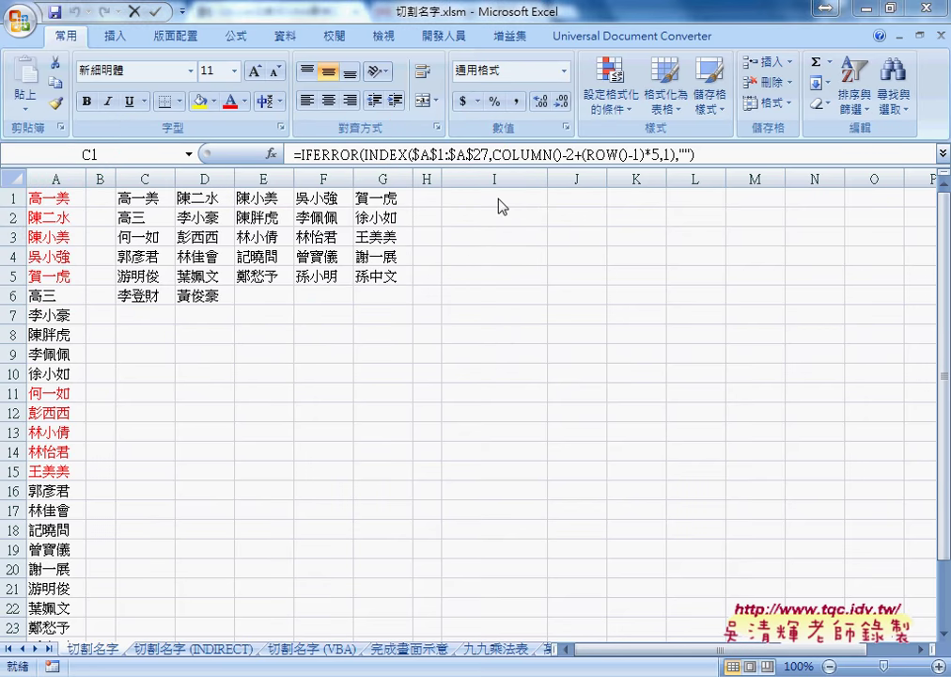
click(509, 201)
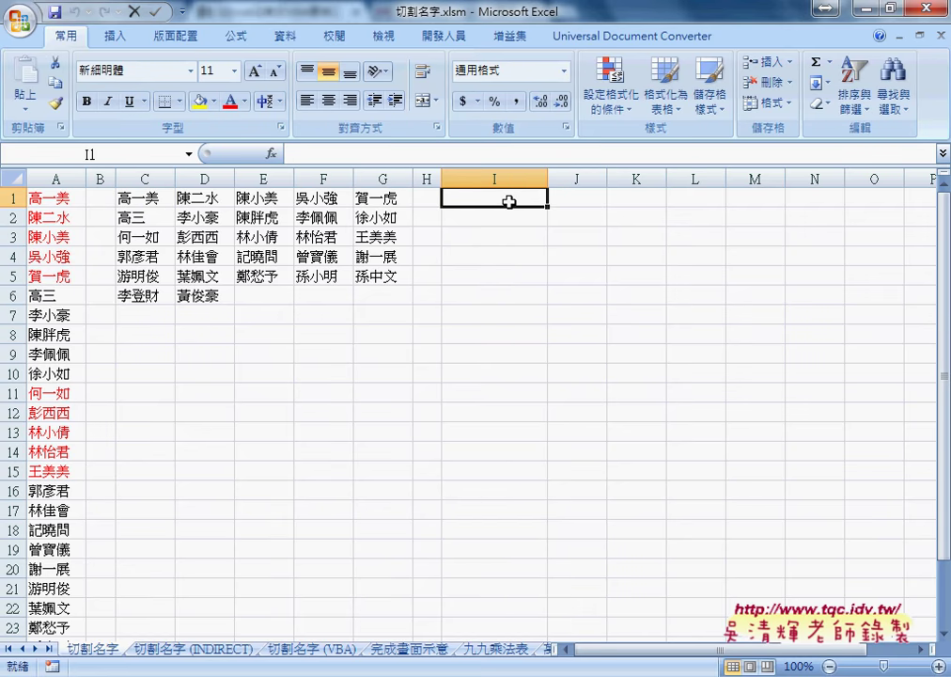
drag(548, 178, 507, 178)
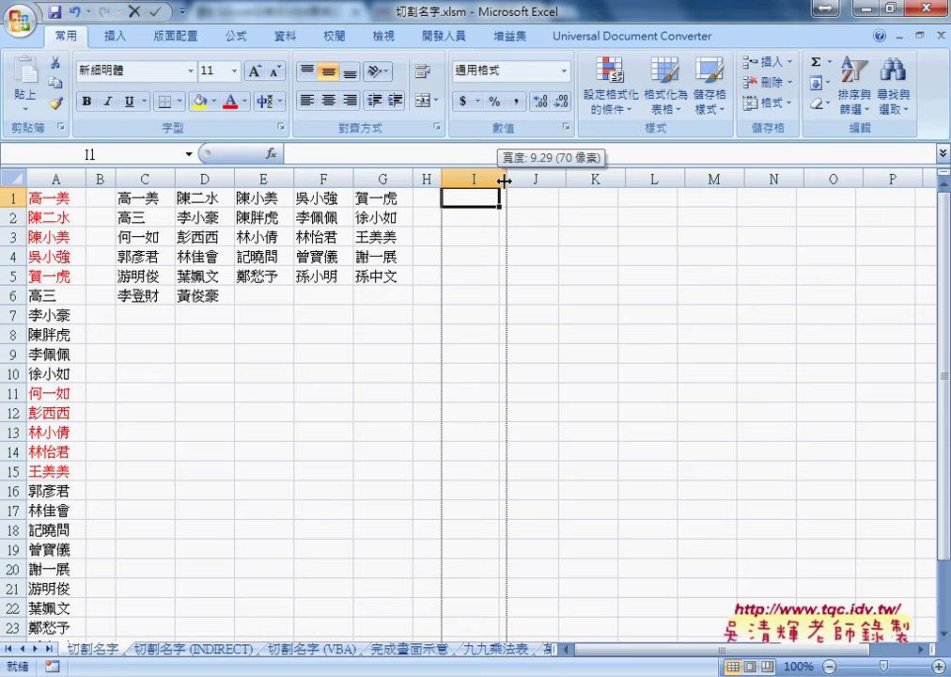
drag(566, 178, 573, 178)
click(550, 200)
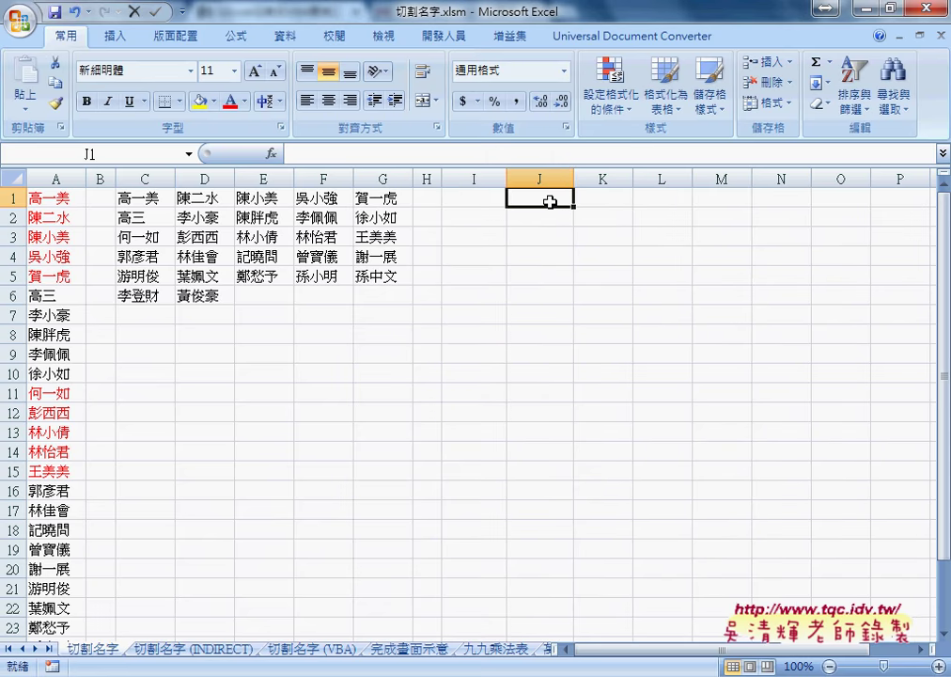
- Start an INDEX function in I1 through Insert Function, choosing its array argument form
click(475, 200)
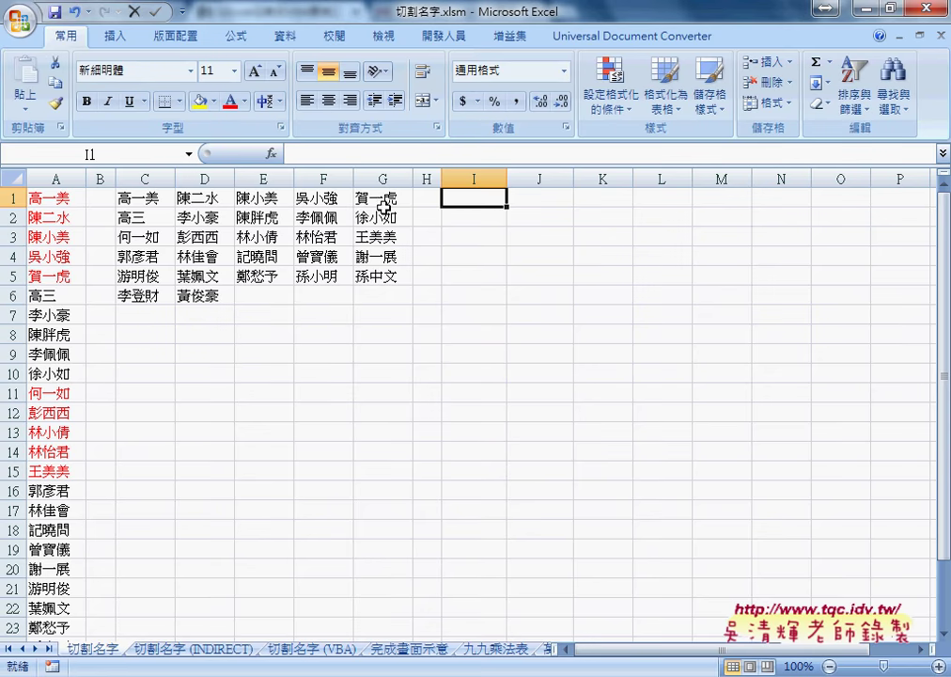
click(270, 154)
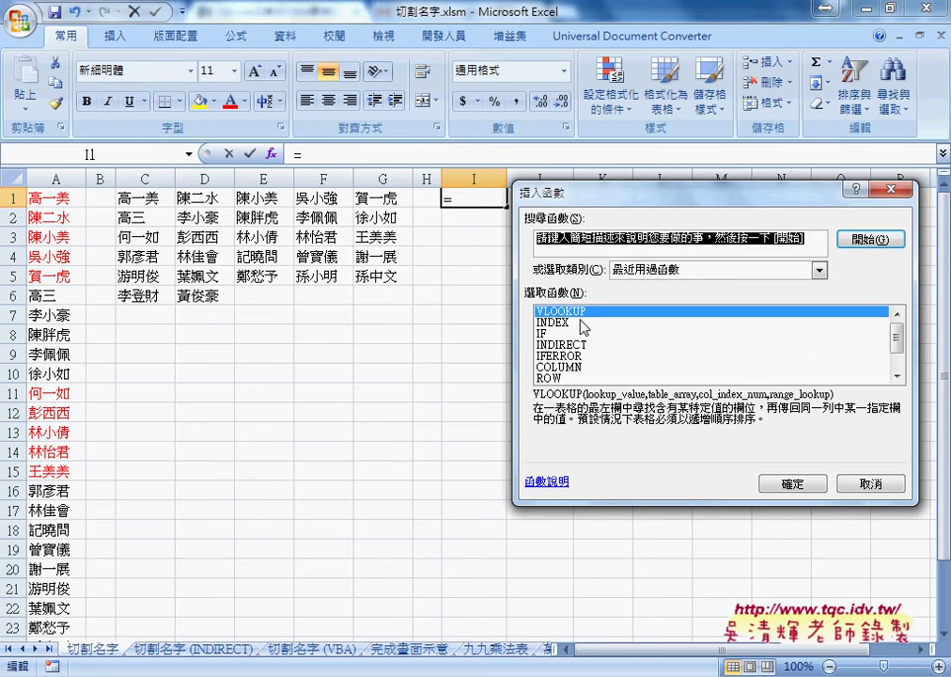
click(579, 324)
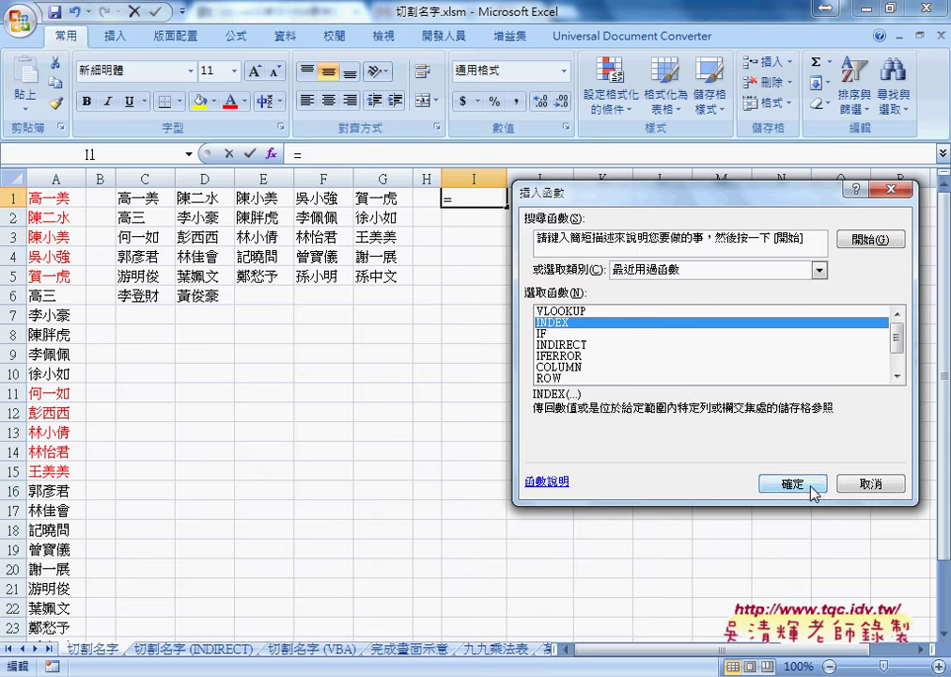
click(781, 485)
click(724, 389)
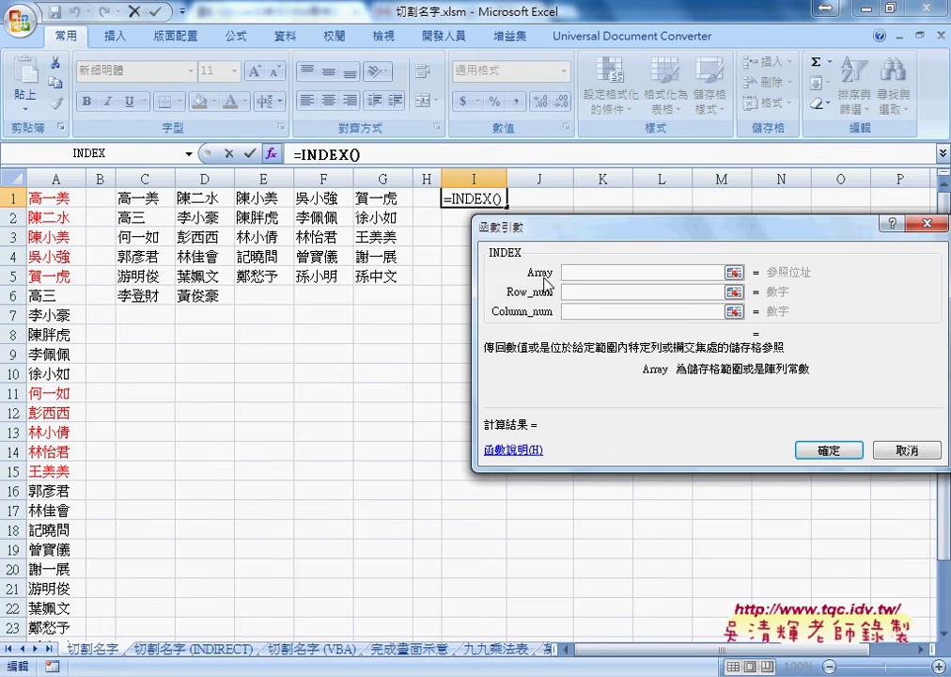
- Set INDEX's Array argument to the absolute range $C$1:$G$6
mouse_move(132, 197)
mouse_down()
mouse_move(237, 292)
mouse_move(374, 293)
mouse_up()
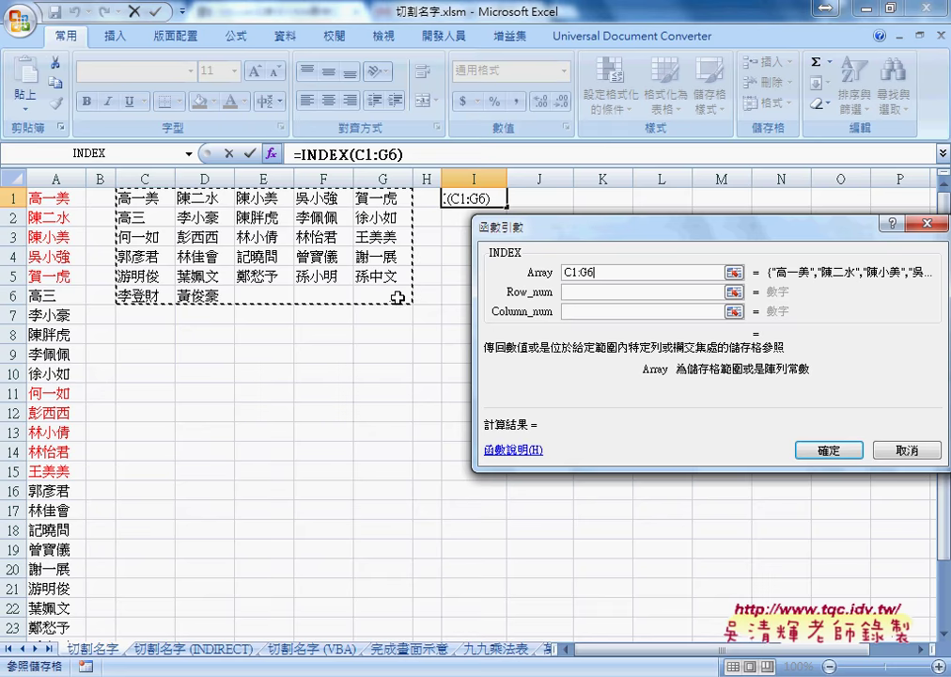
drag(595, 273, 558, 276)
click(637, 293)
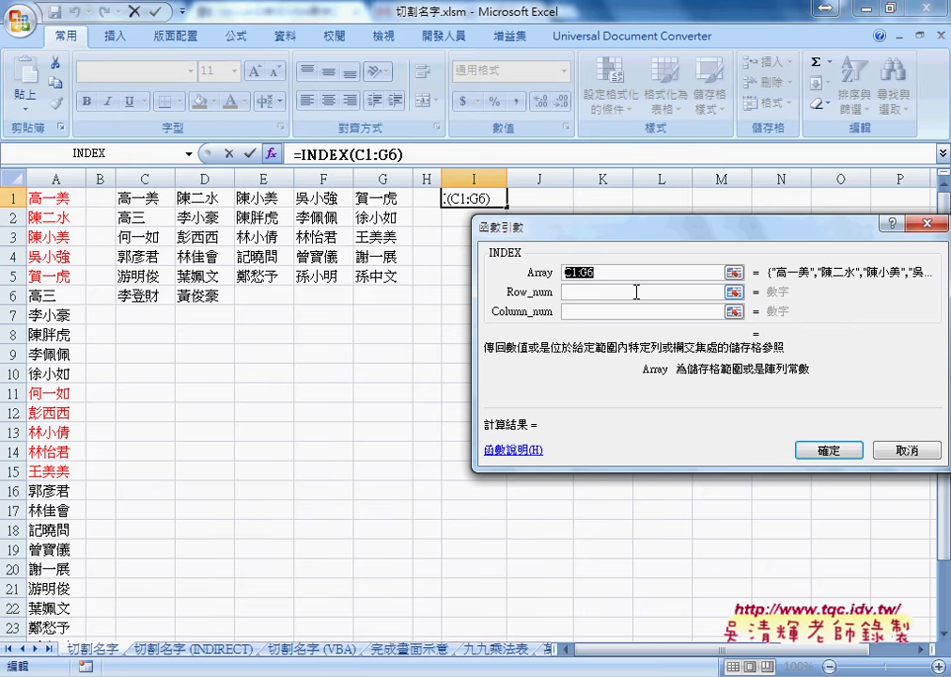
key(F4)
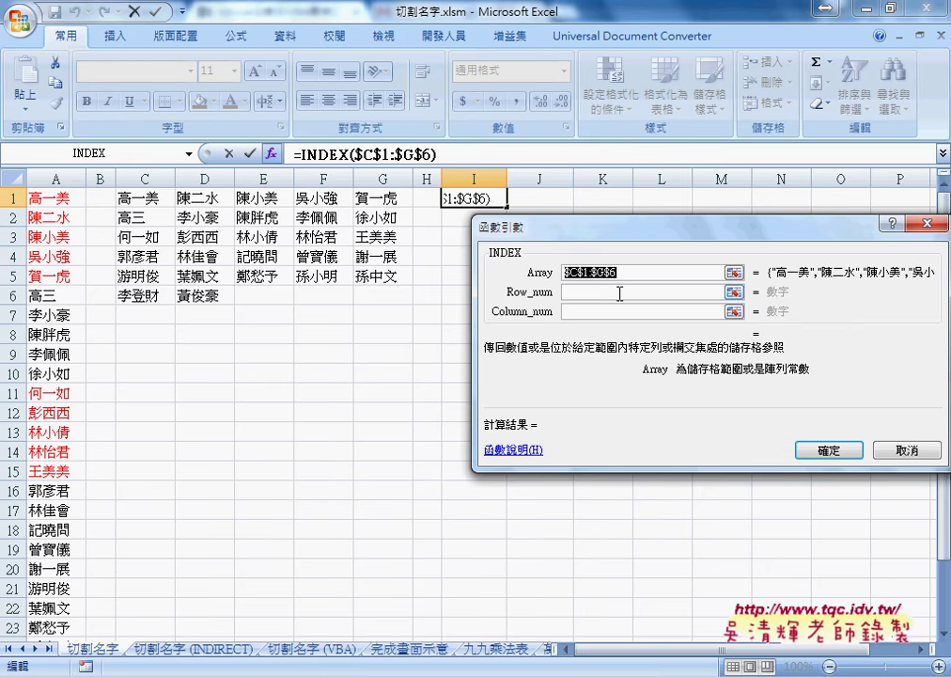
click(676, 292)
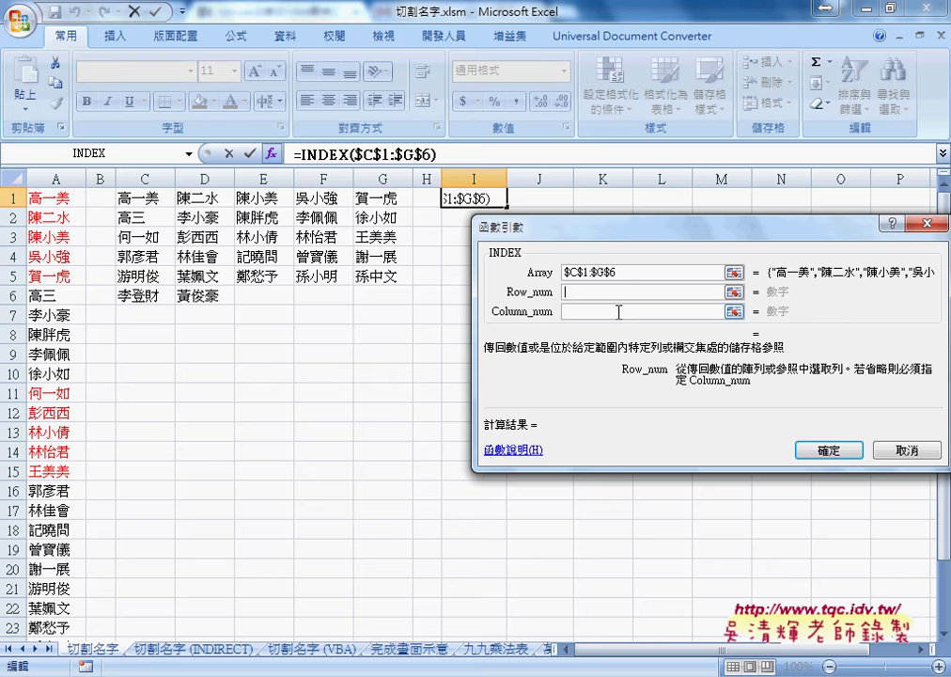
- Enter 1 for both the row number and the column number
text(1)
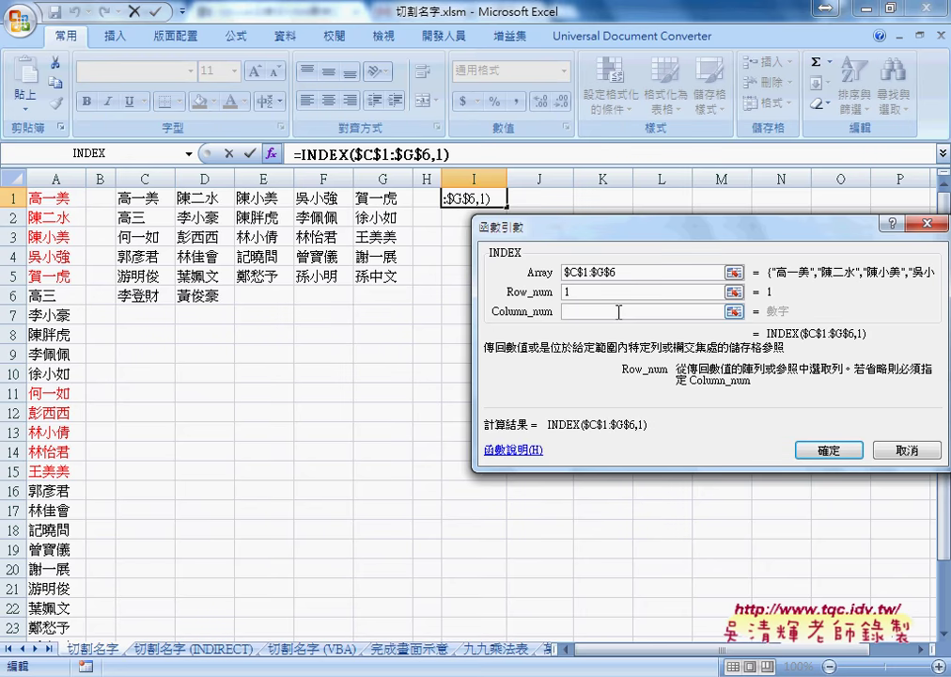
click(618, 312)
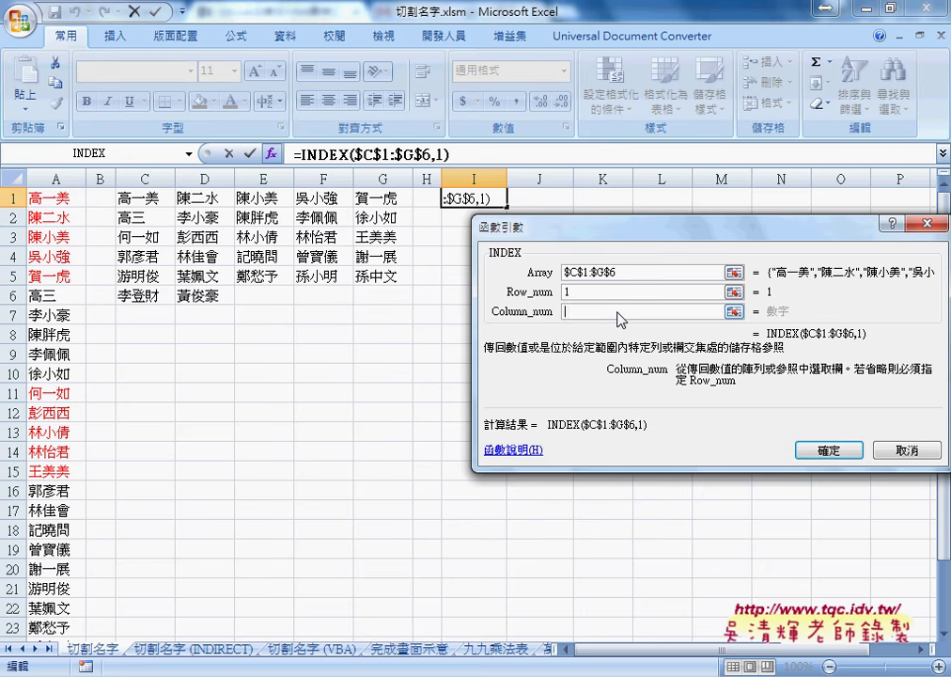
text(14)
key(BackSpace)
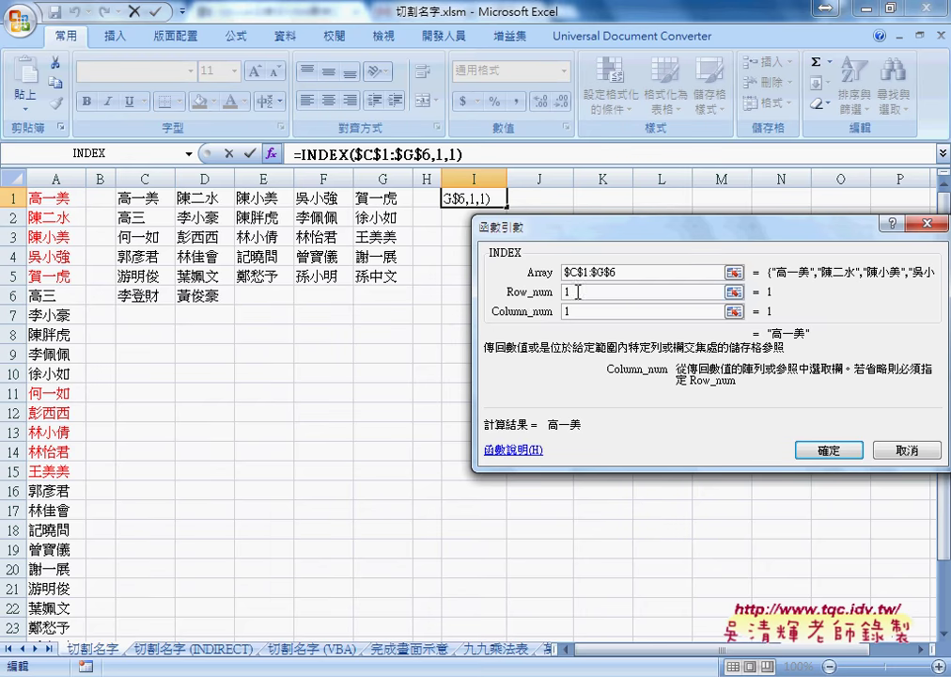
- Replace the row number with row(), removing a stray character first
key(shift+Tab)
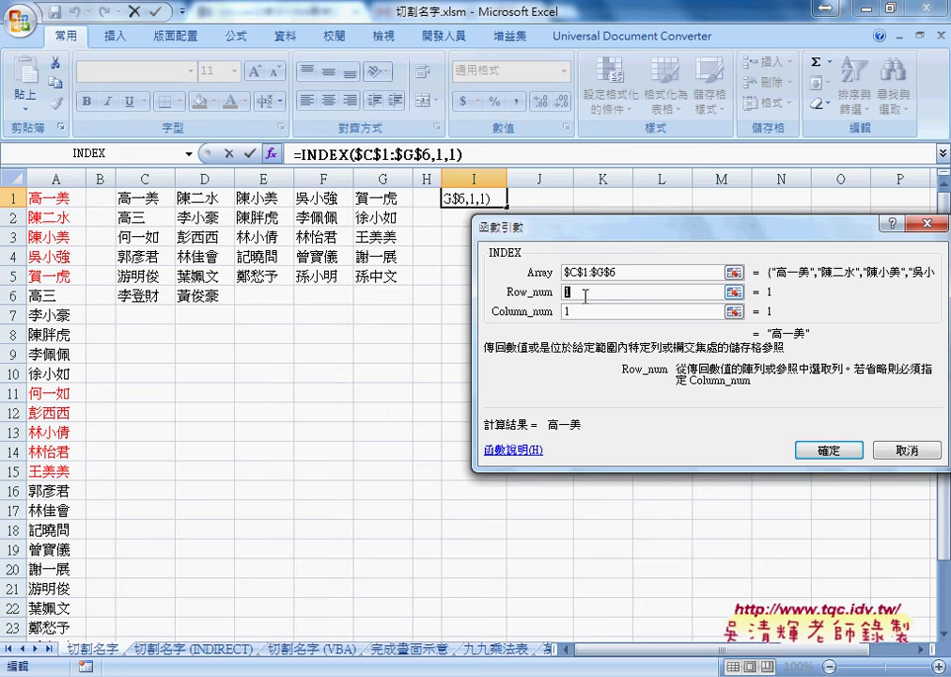
text(k)
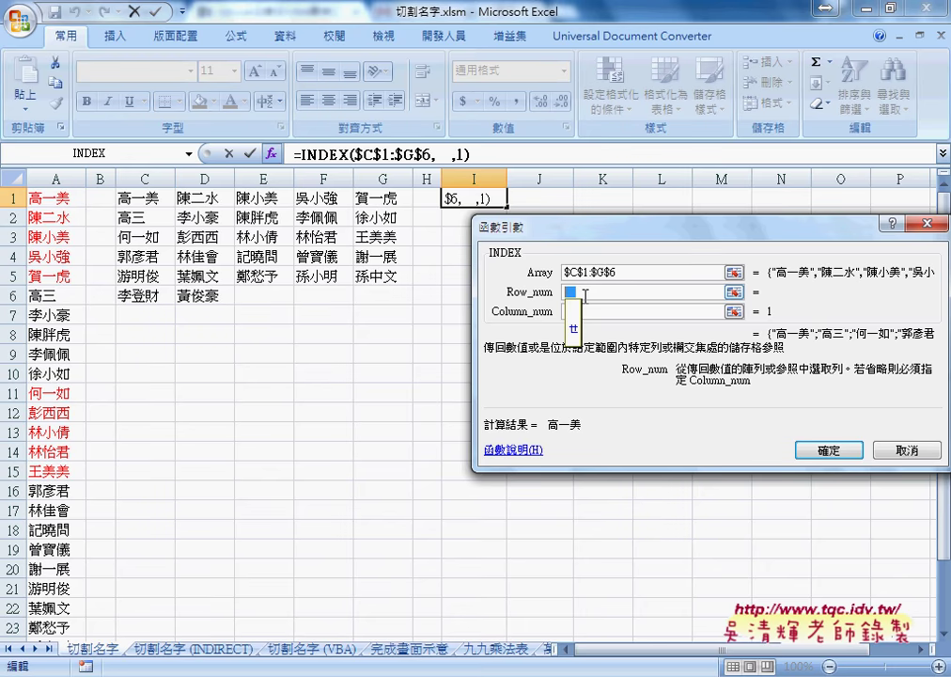
key(BackSpace)
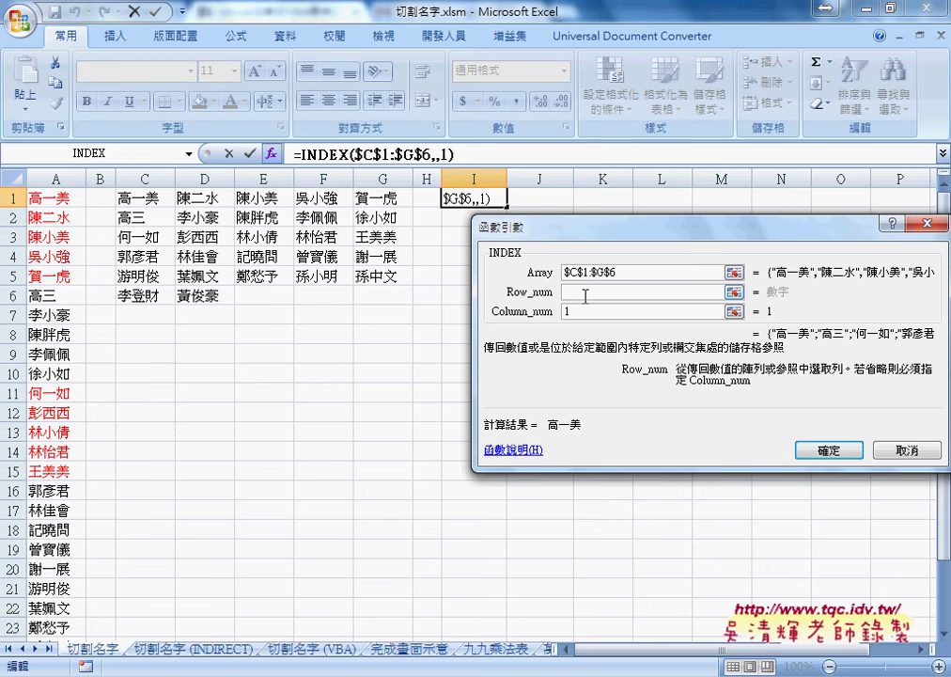
text(row)
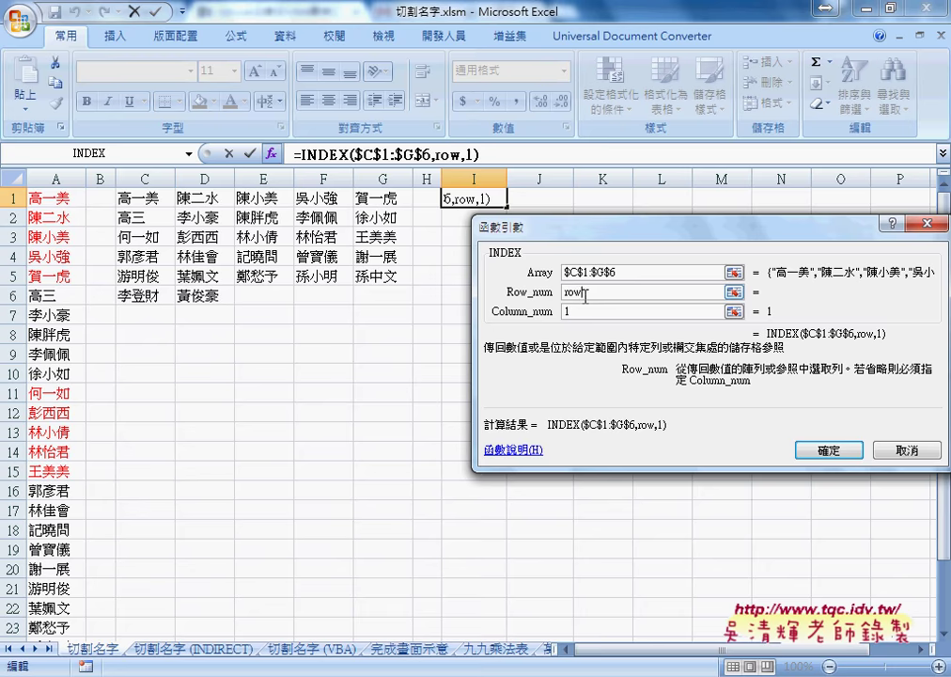
text(())
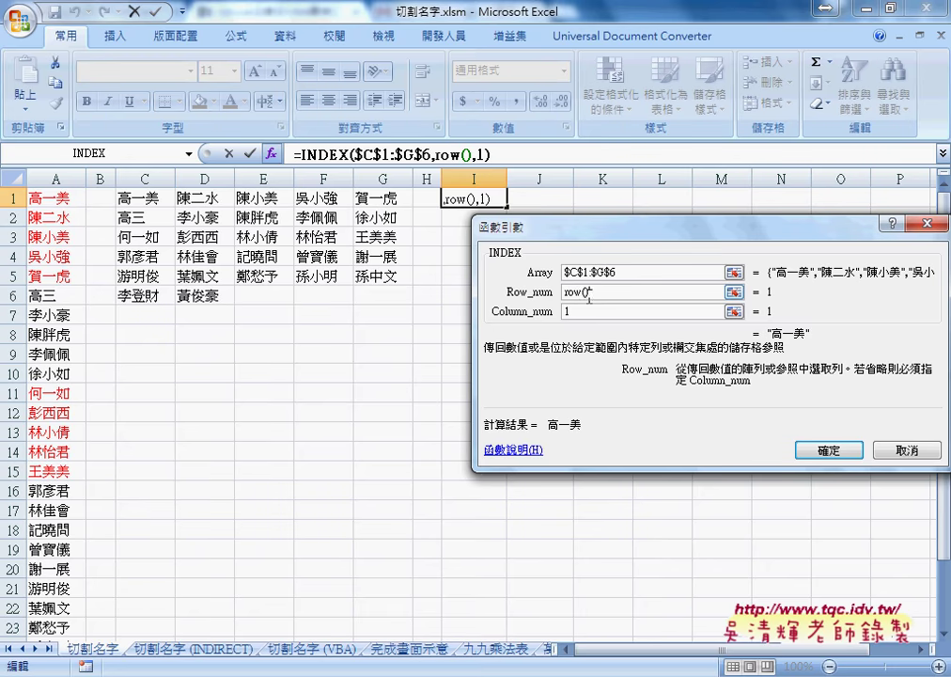
drag(565, 293, 637, 301)
click(661, 295)
key(Tab)
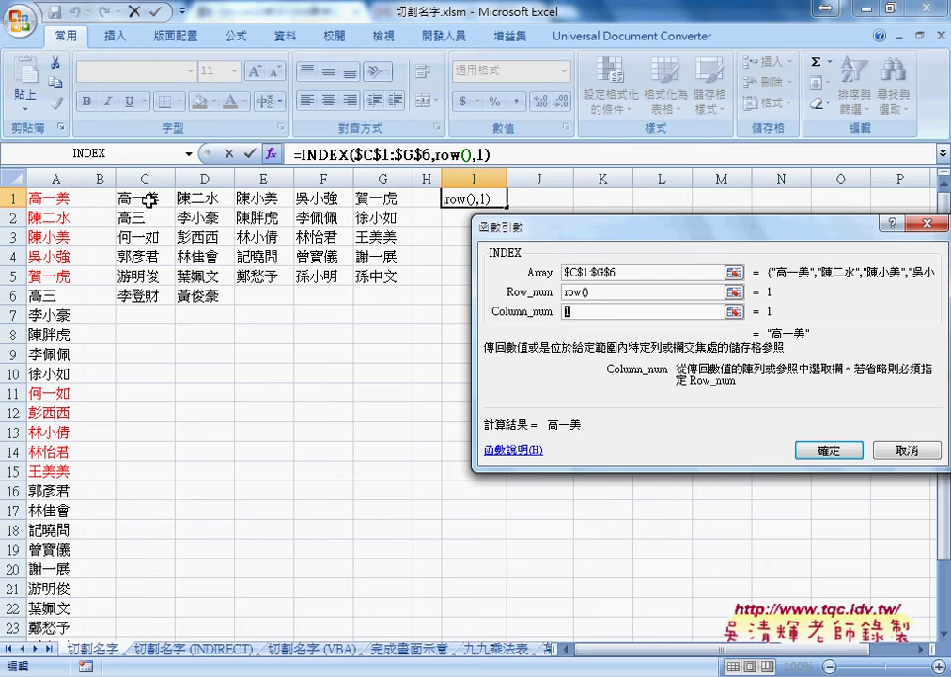
- Swap the arguments by cut and paste so Row_num is 1 and Column_num is row()
drag(565, 291, 591, 292)
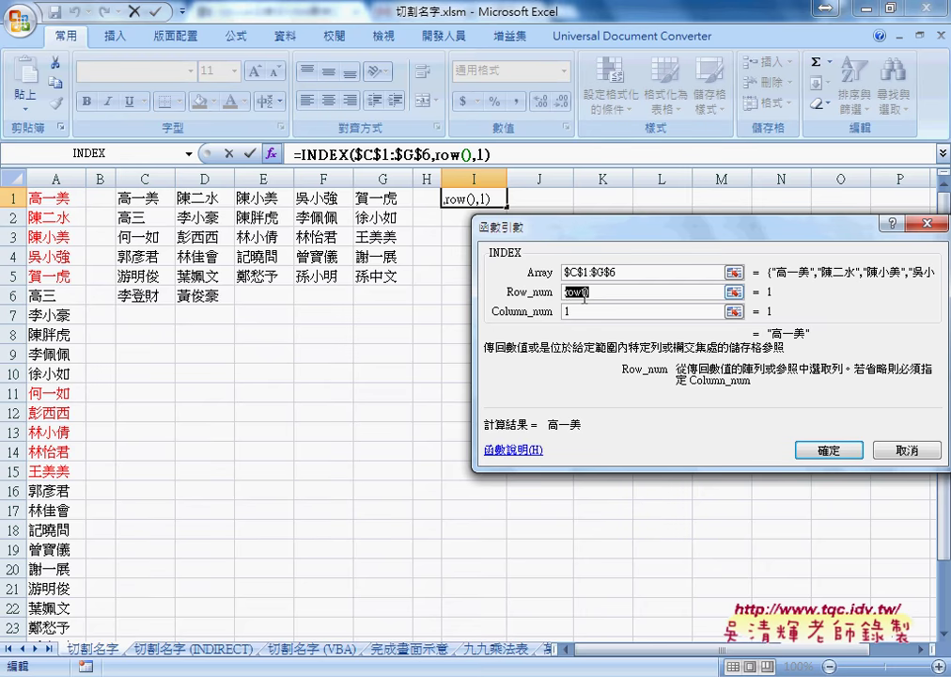
right_click(592, 298)
click(625, 309)
click(574, 311)
right_click(569, 312)
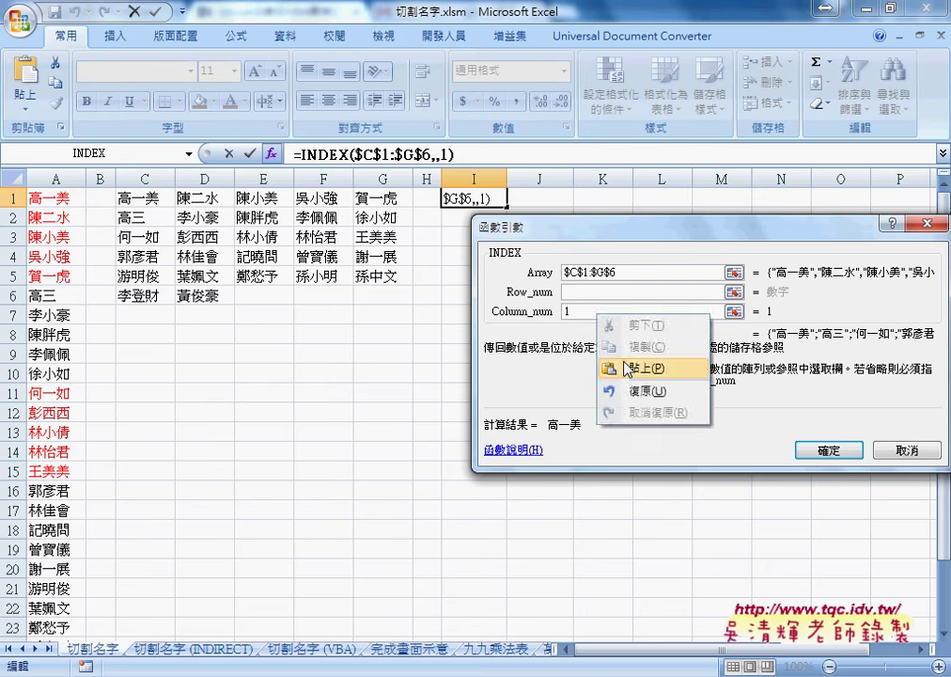
click(601, 364)
drag(565, 311, 570, 311)
right_click(568, 312)
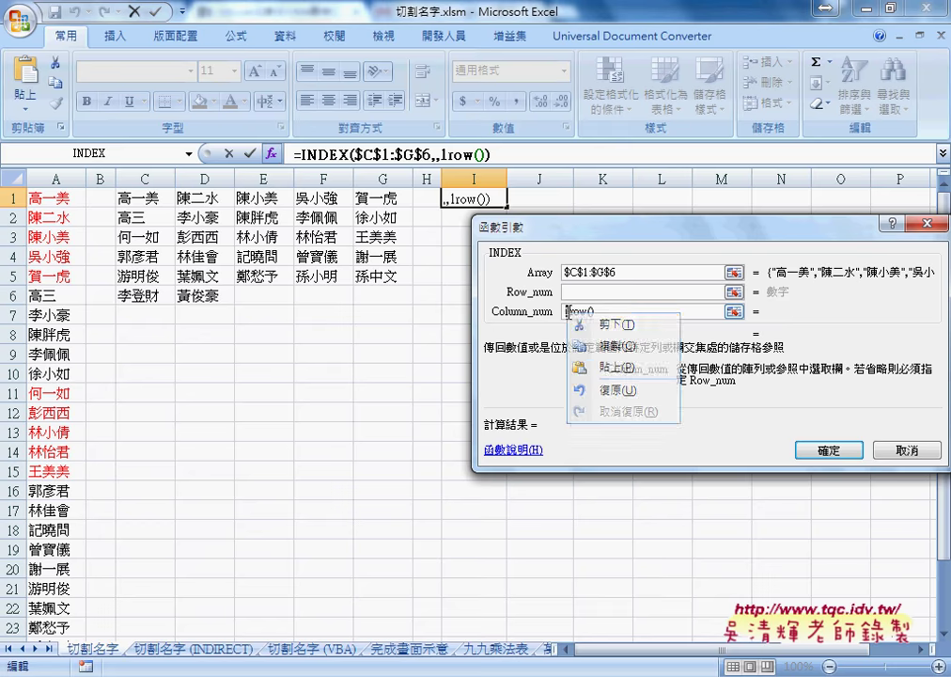
click(602, 324)
right_click(570, 287)
click(611, 336)
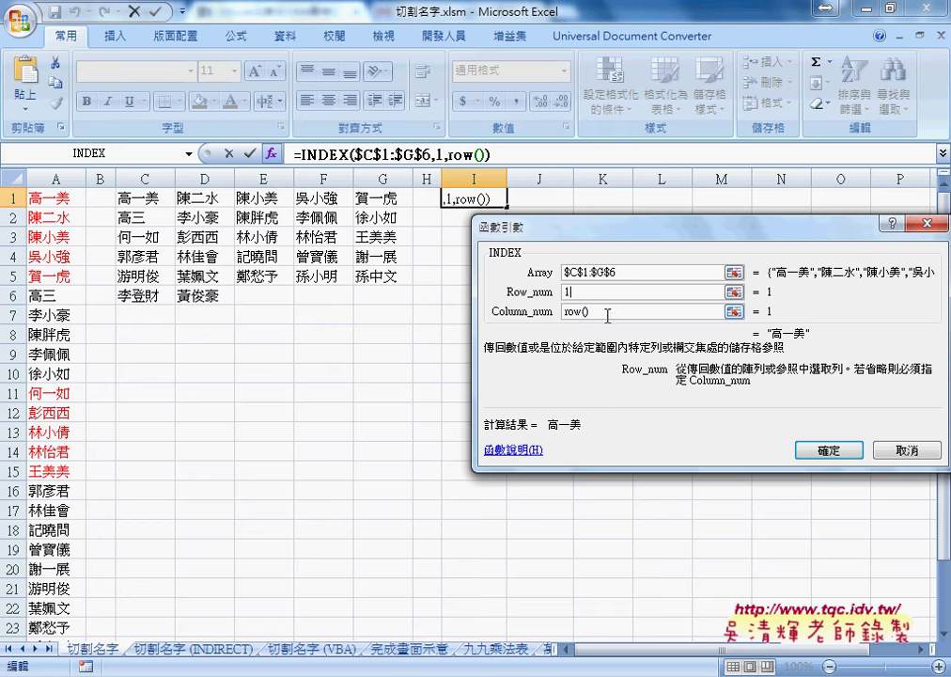
drag(594, 311, 564, 312)
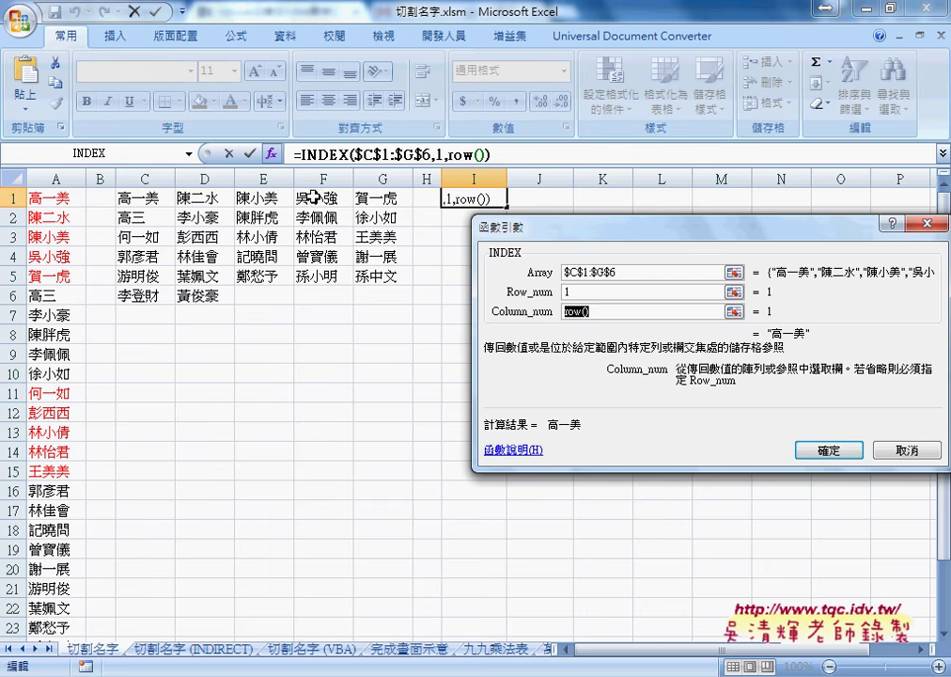
- Confirm =INDEX($C$1:$G$6,1,ROW()) and fill it down to I6, which shows #REF!
click(833, 452)
drag(507, 208, 505, 279)
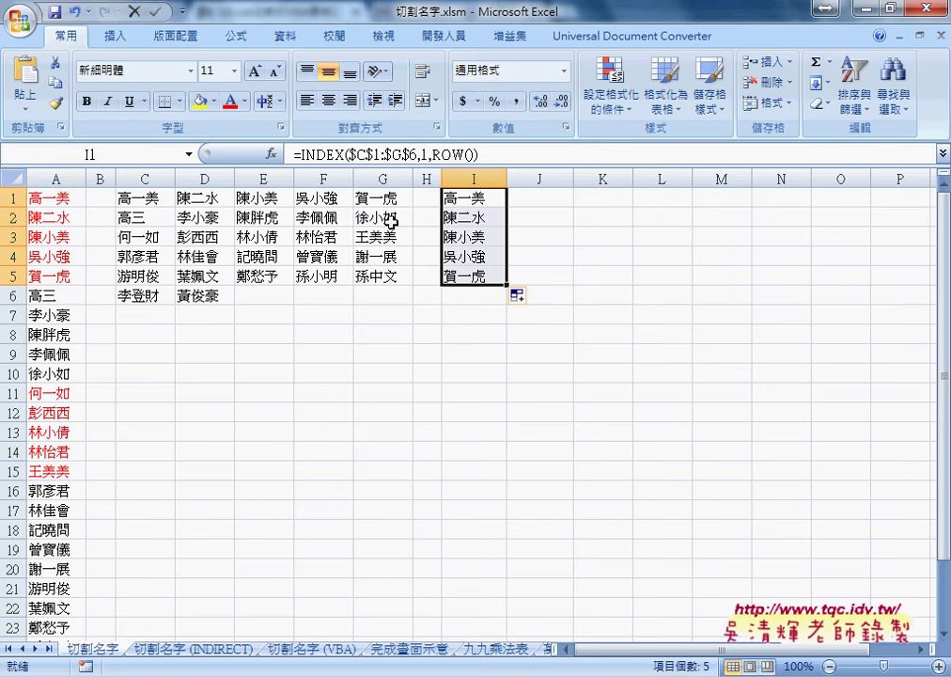
drag(506, 284, 507, 301)
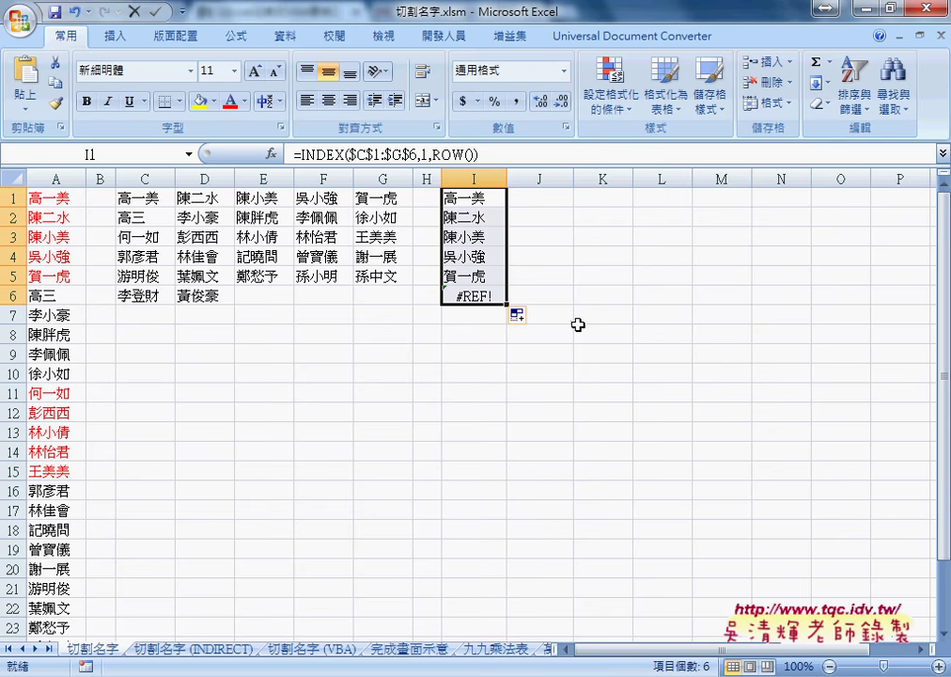
click(479, 297)
click(475, 197)
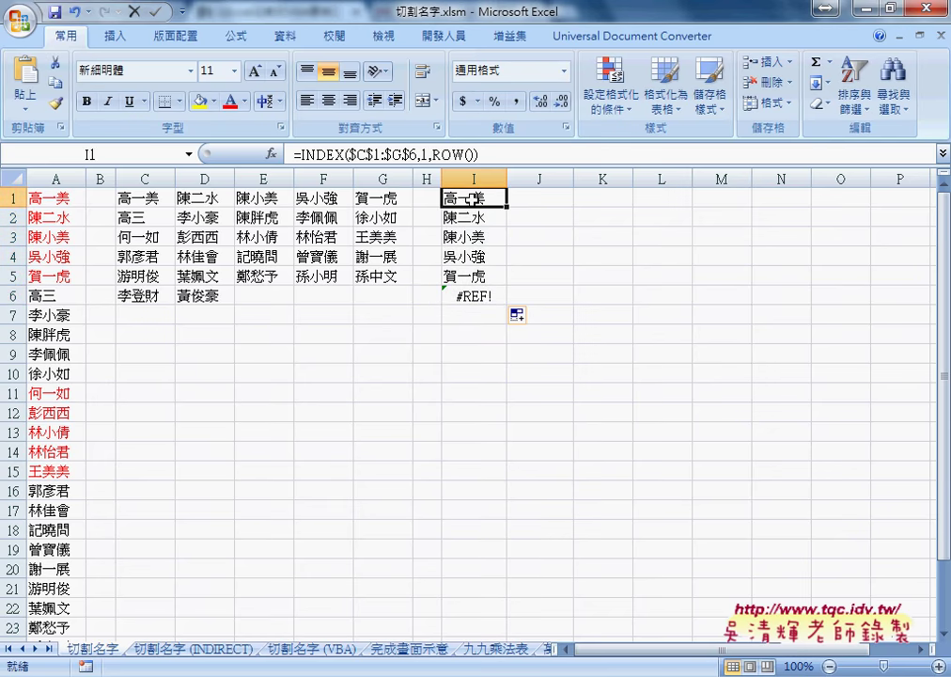
click(327, 153)
click(271, 153)
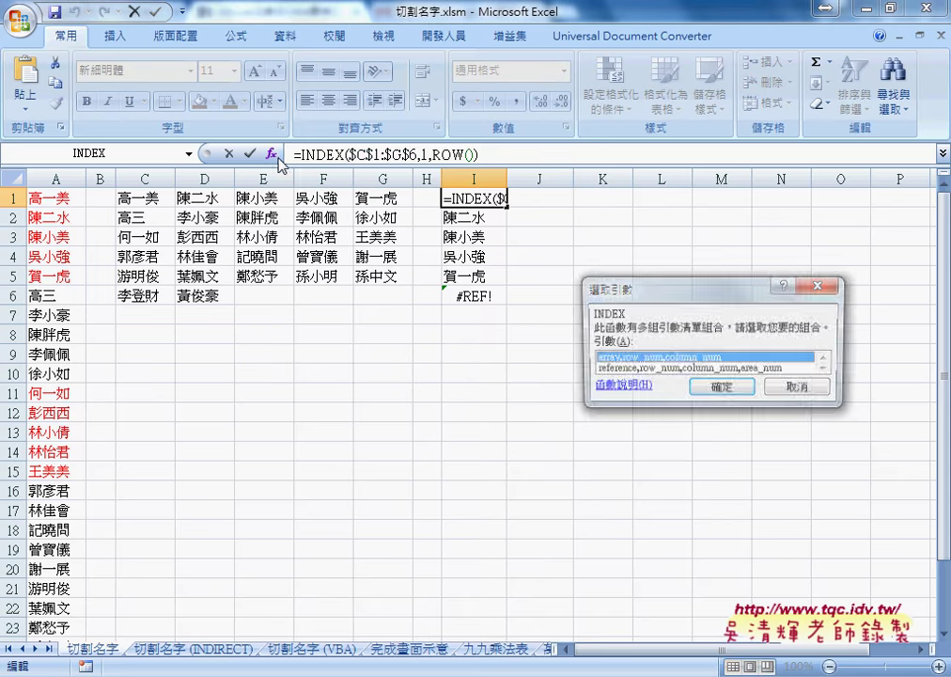
click(713, 400)
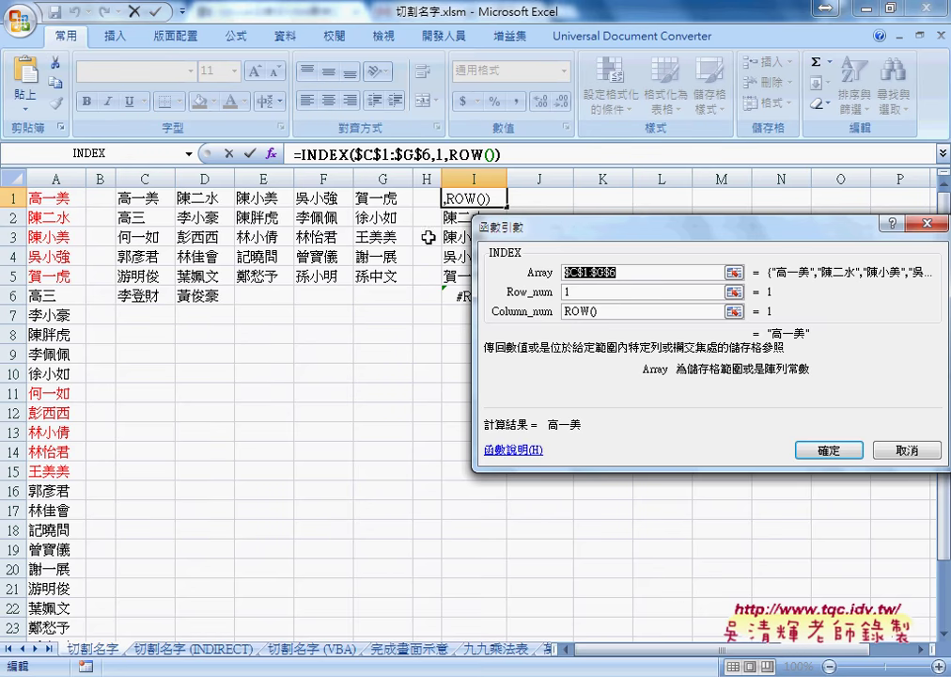
click(604, 311)
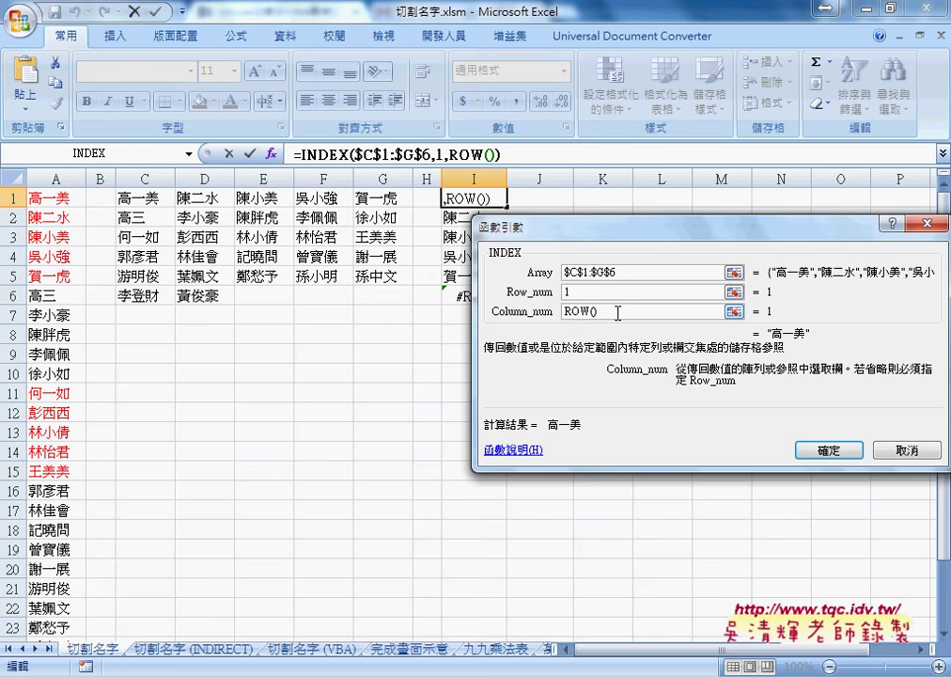
key(shift+Tab)
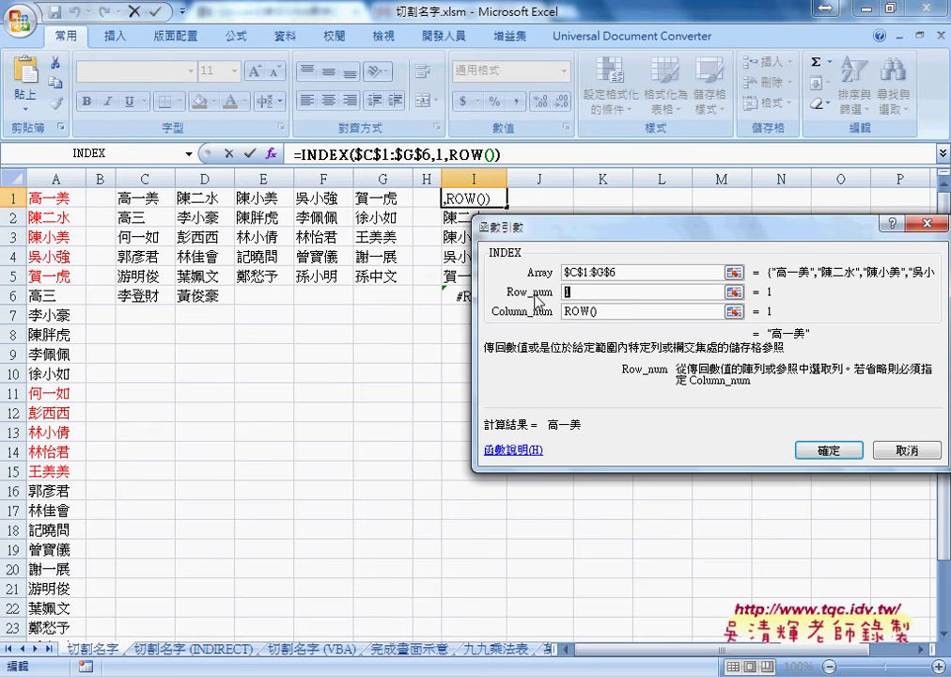
click(907, 450)
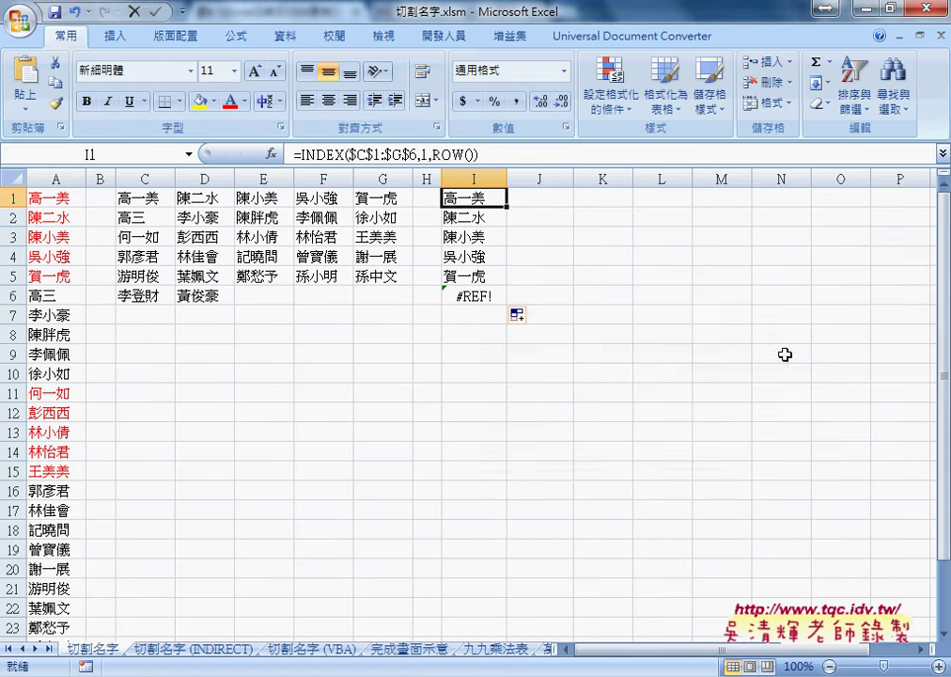
- Insert =ROW() into J1 from the 檢視與參照 category and open the formula for editing
click(557, 200)
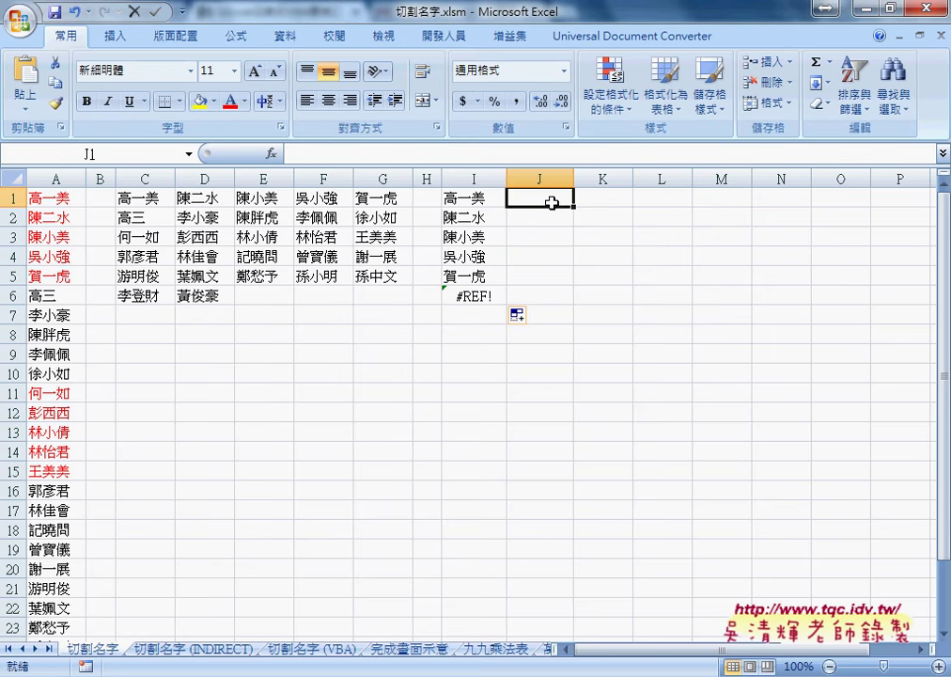
click(272, 153)
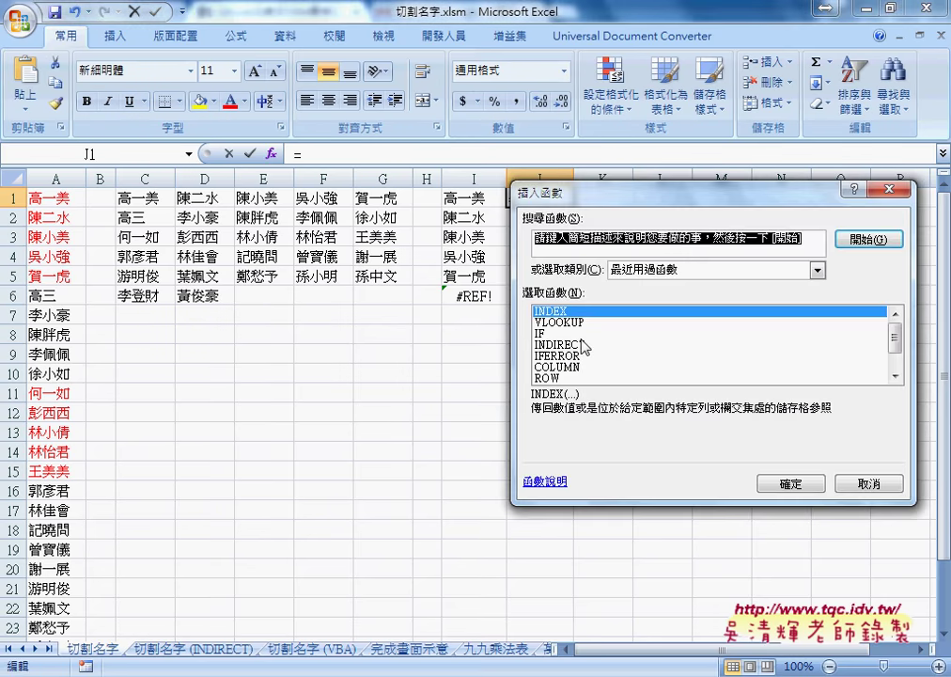
click(818, 270)
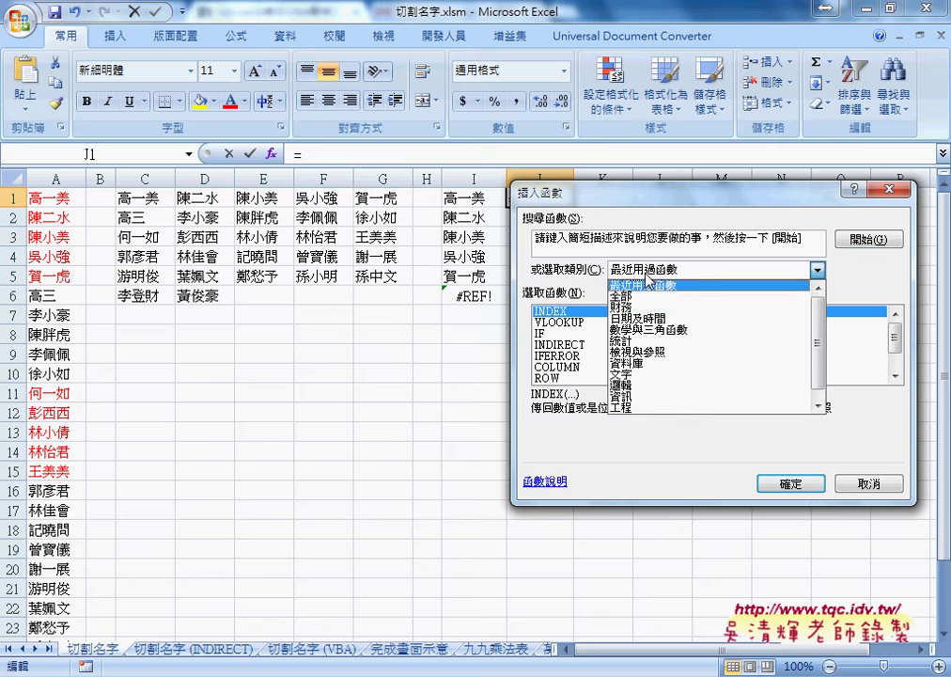
click(648, 360)
click(895, 376)
click(895, 376)
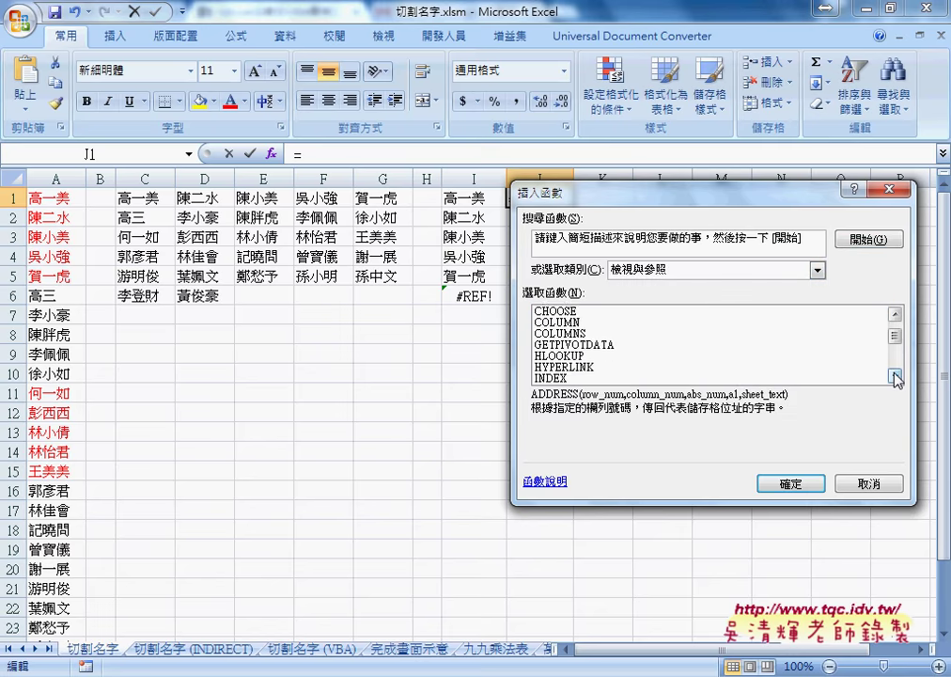
click(895, 376)
click(895, 376)
click(895, 376)
click(569, 345)
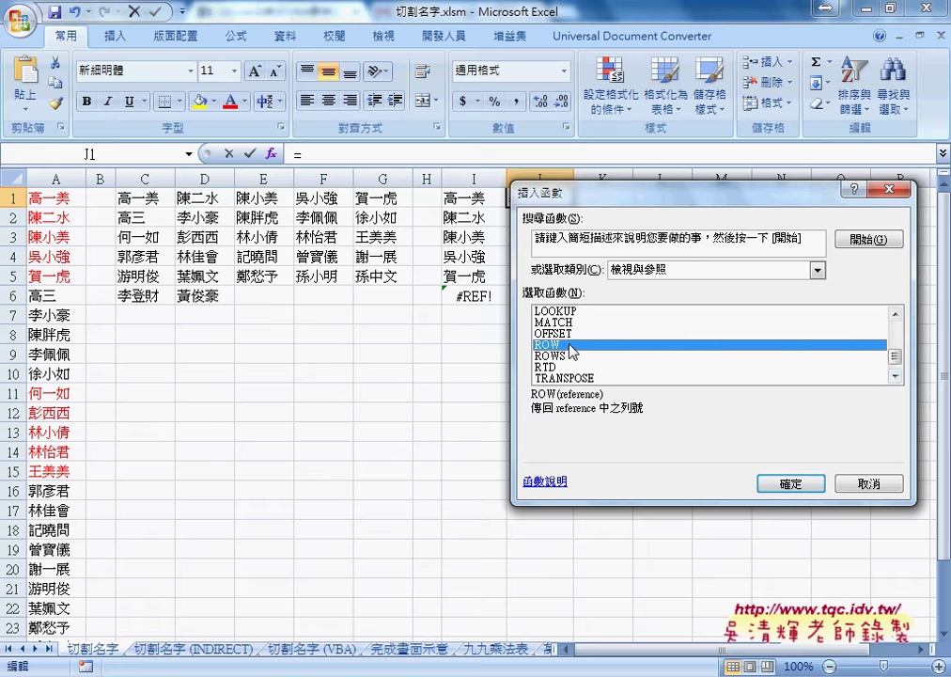
click(785, 481)
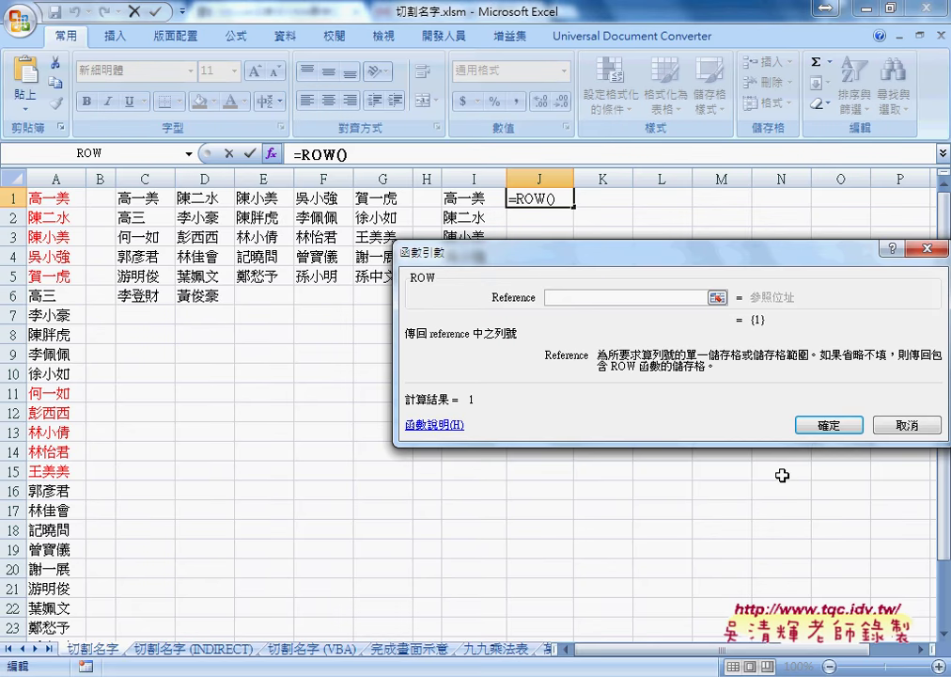
click(825, 425)
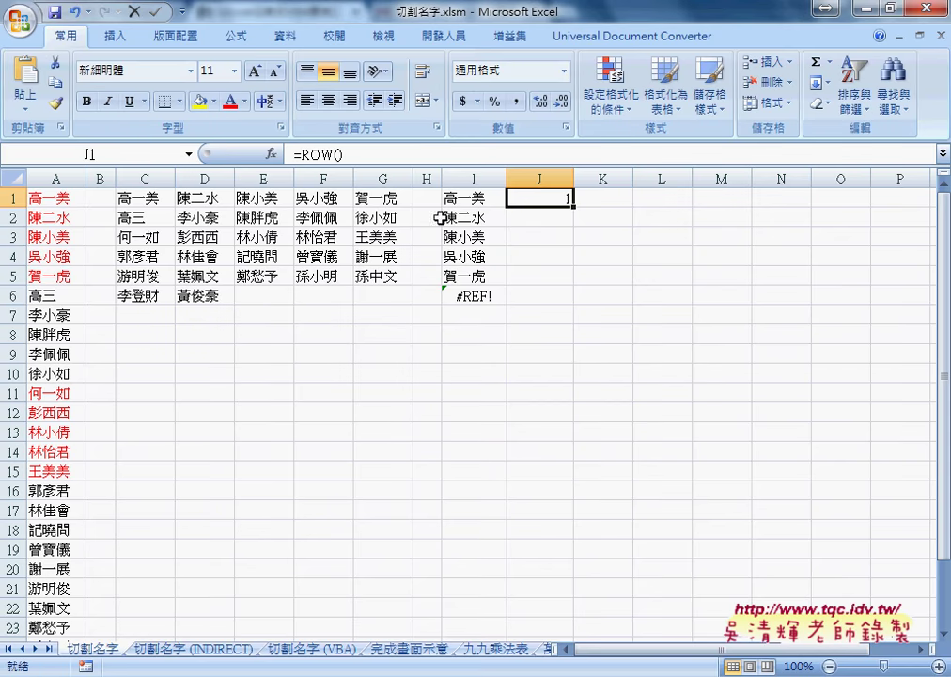
click(364, 154)
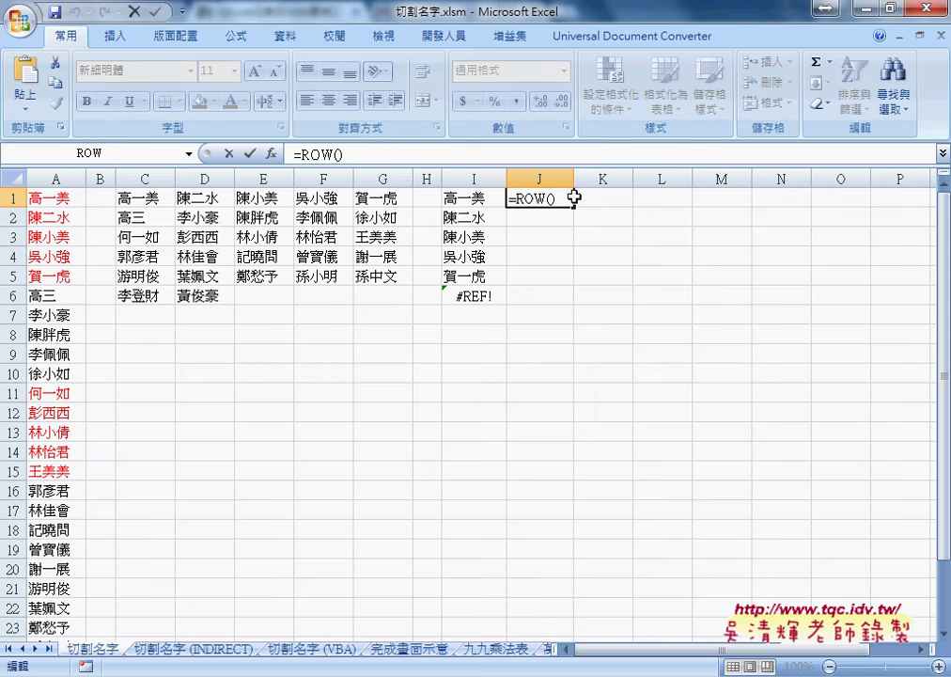
- Reopen I1's INDEX arguments in array form and review the row number argument
click(467, 196)
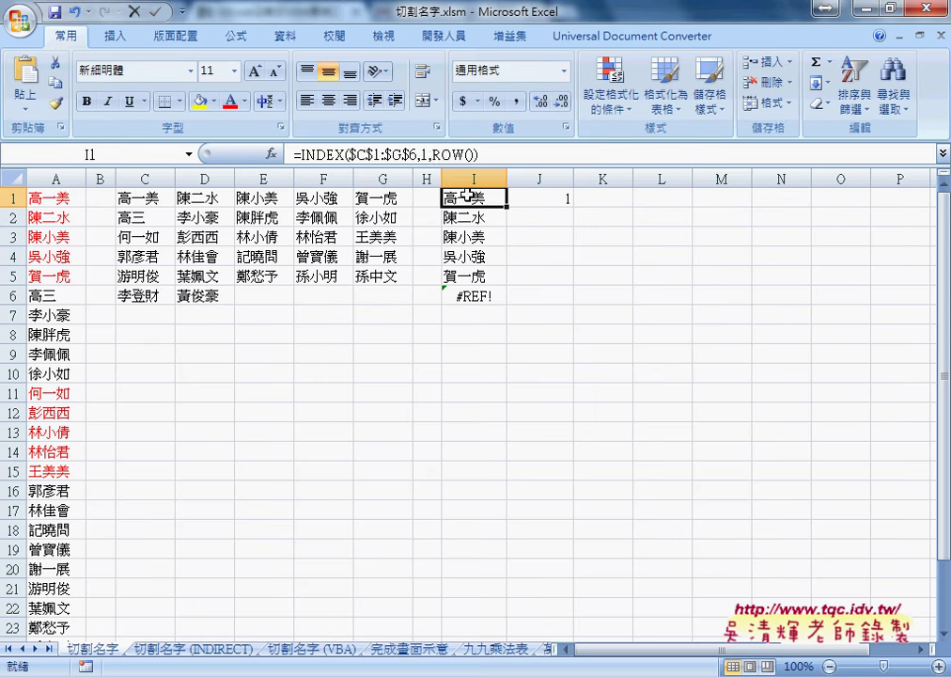
click(381, 153)
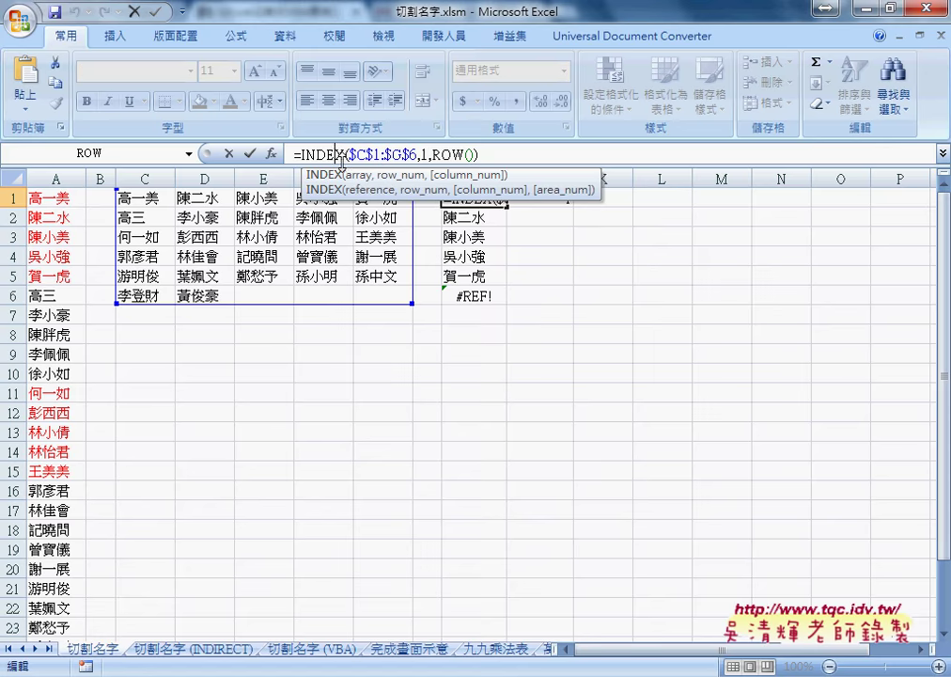
click(271, 153)
click(684, 393)
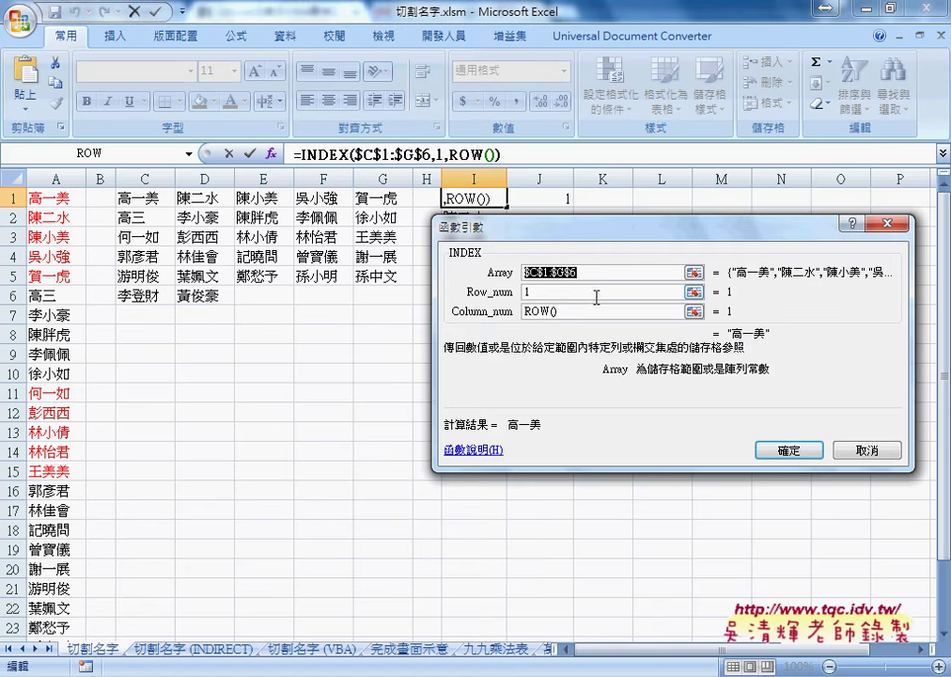
key(Tab)
key(Tab)
click(525, 293)
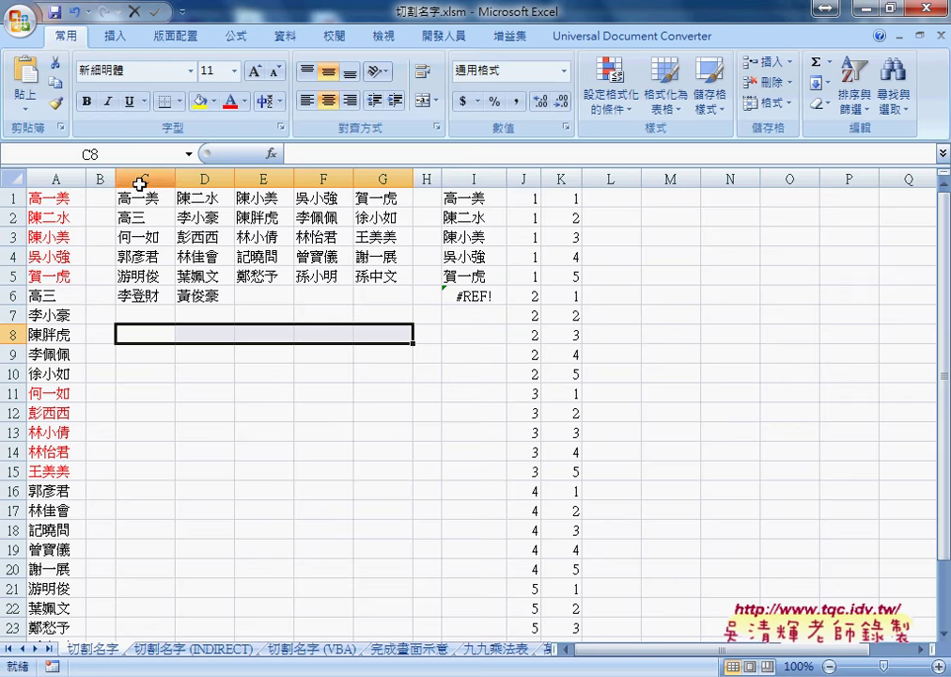
- Select the name block, then reopen I1's INDEX arguments in array form
mouse_move(141, 197)
mouse_down()
mouse_move(243, 280)
mouse_move(378, 295)
mouse_up()
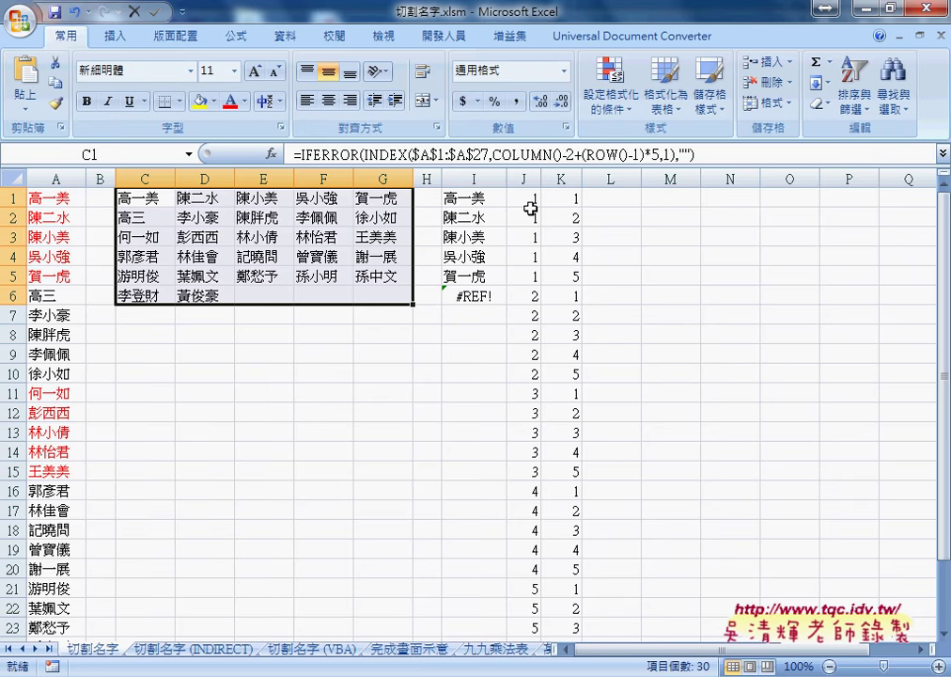
click(465, 199)
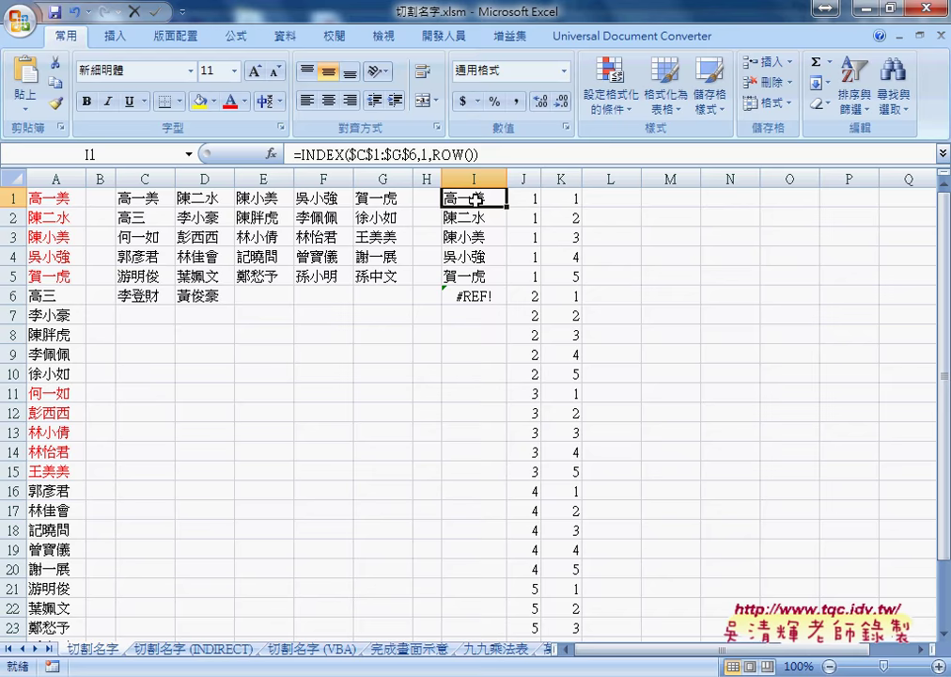
click(318, 155)
click(270, 153)
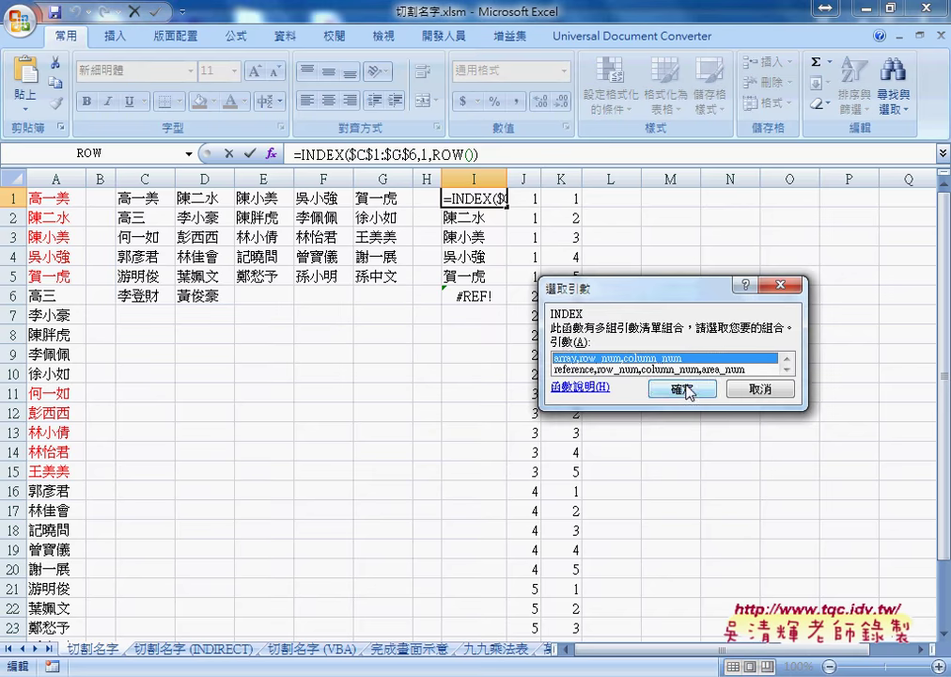
click(684, 448)
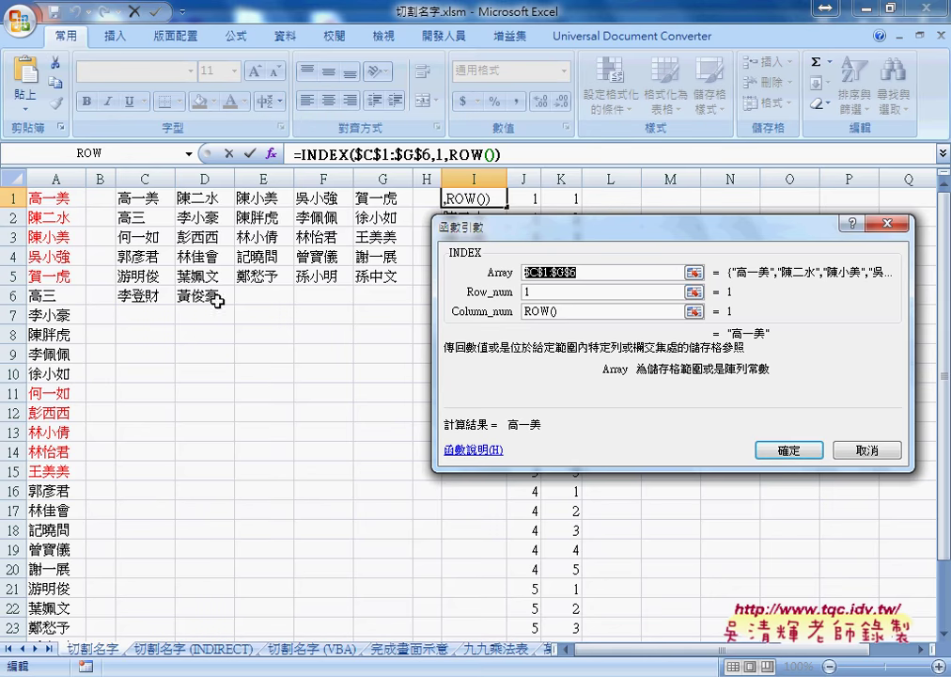
- Review the row and column arguments with the dialog moved aside, circling the 1s in J1:J5
click(536, 294)
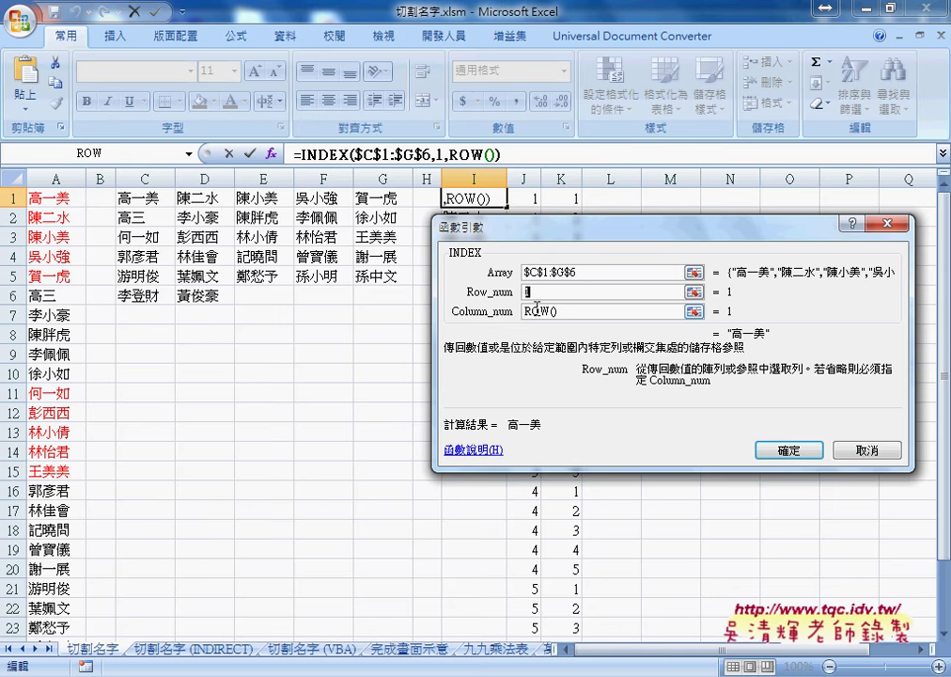
key(Tab)
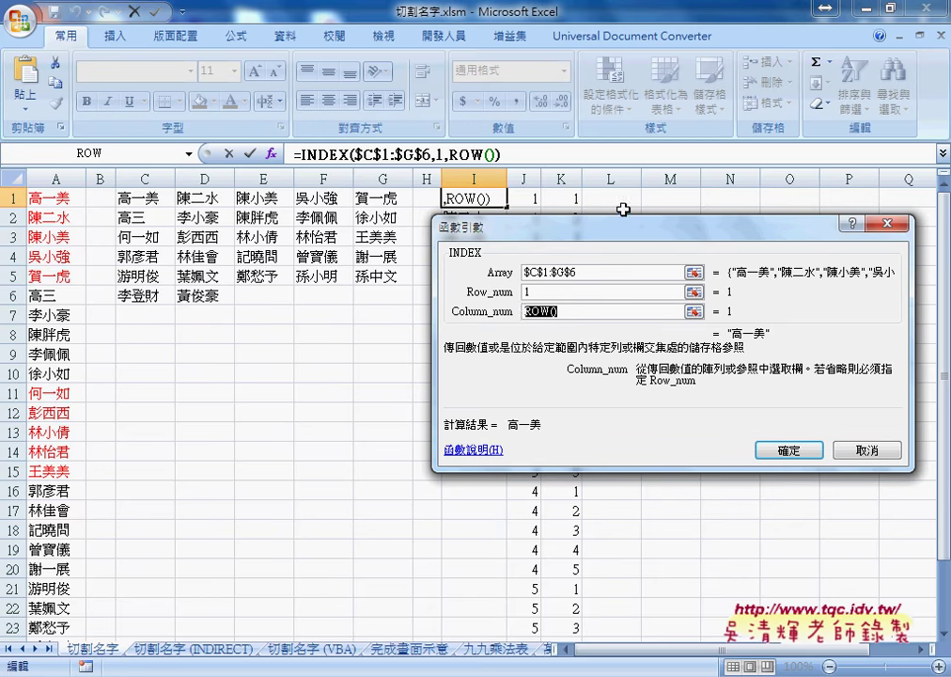
mouse_move(624, 235)
mouse_down()
mouse_move(583, 256)
mouse_move(200, 271)
mouse_up()
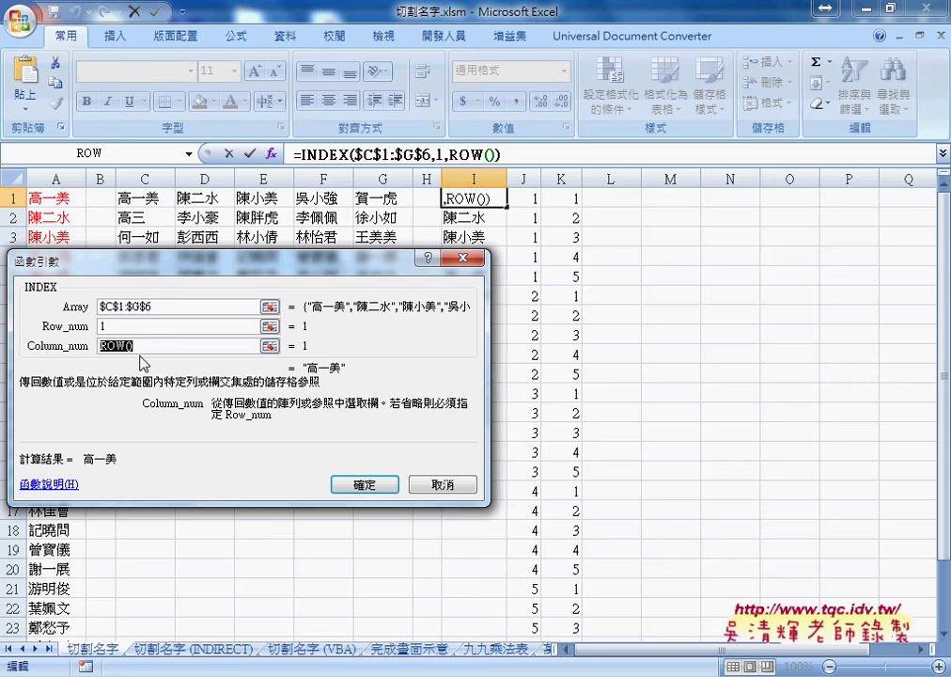
click(141, 327)
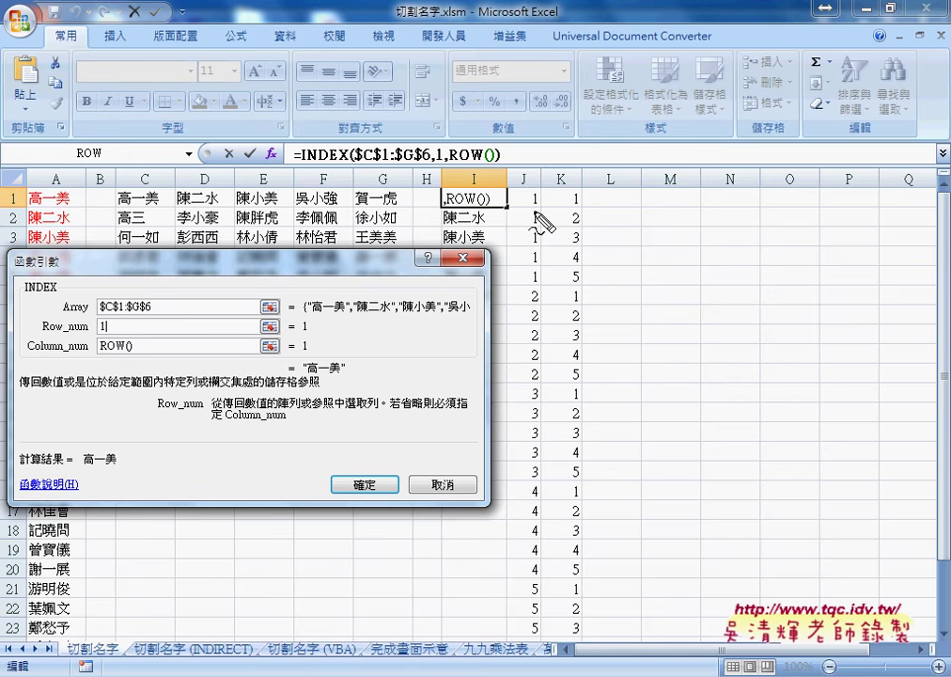
mouse_move(527, 192)
mouse_down()
mouse_move(533, 268)
mouse_move(542, 200)
mouse_up()
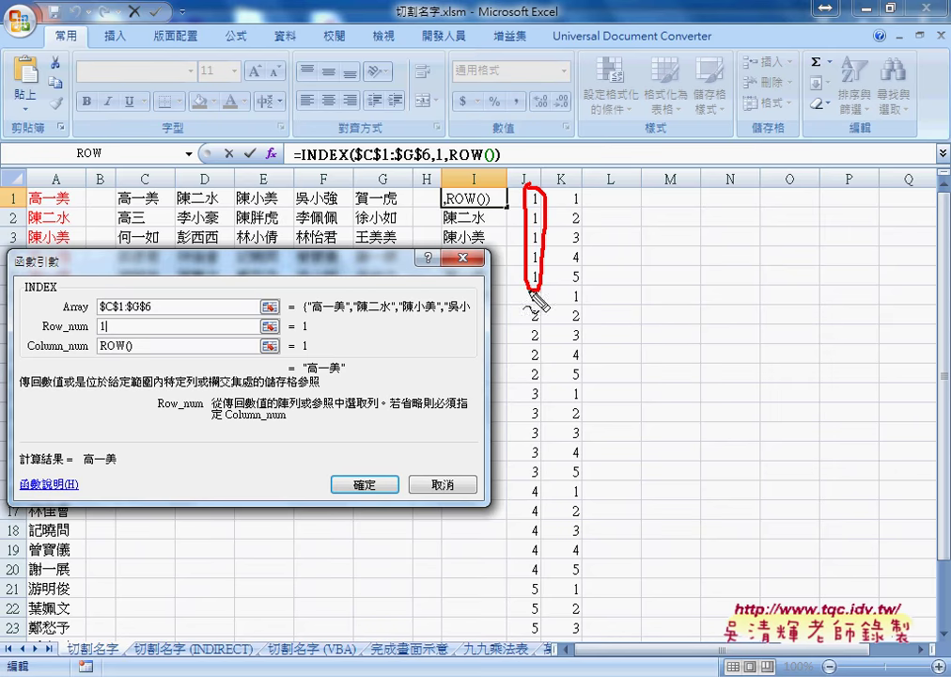
mouse_move(544, 305)
mouse_down()
mouse_move(533, 402)
mouse_move(552, 490)
mouse_move(538, 486)
mouse_up()
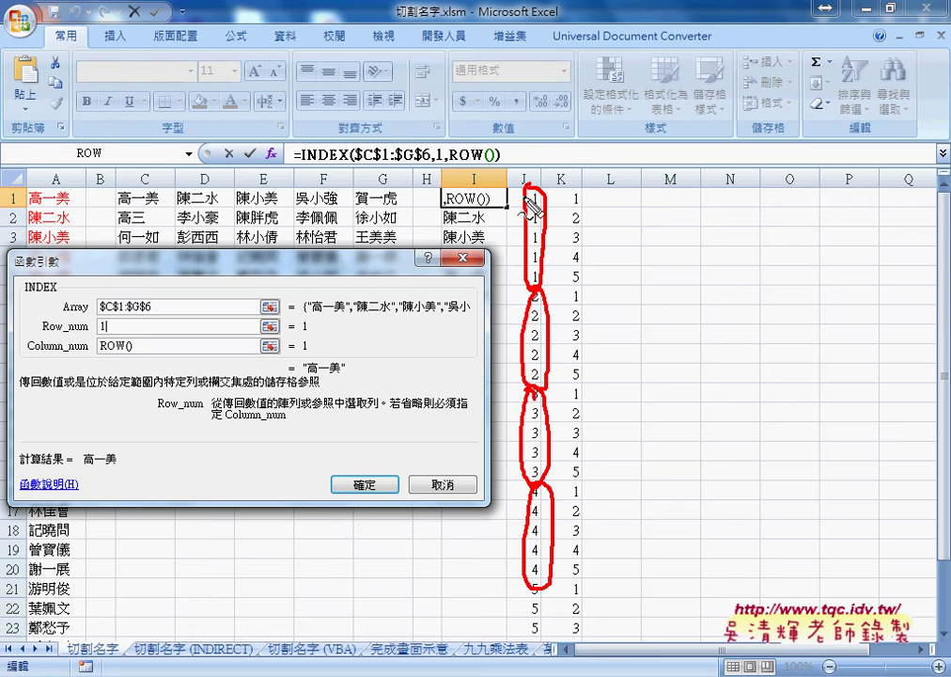
mouse_move(537, 197)
mouse_down()
mouse_move(125, 326)
mouse_move(111, 322)
mouse_up()
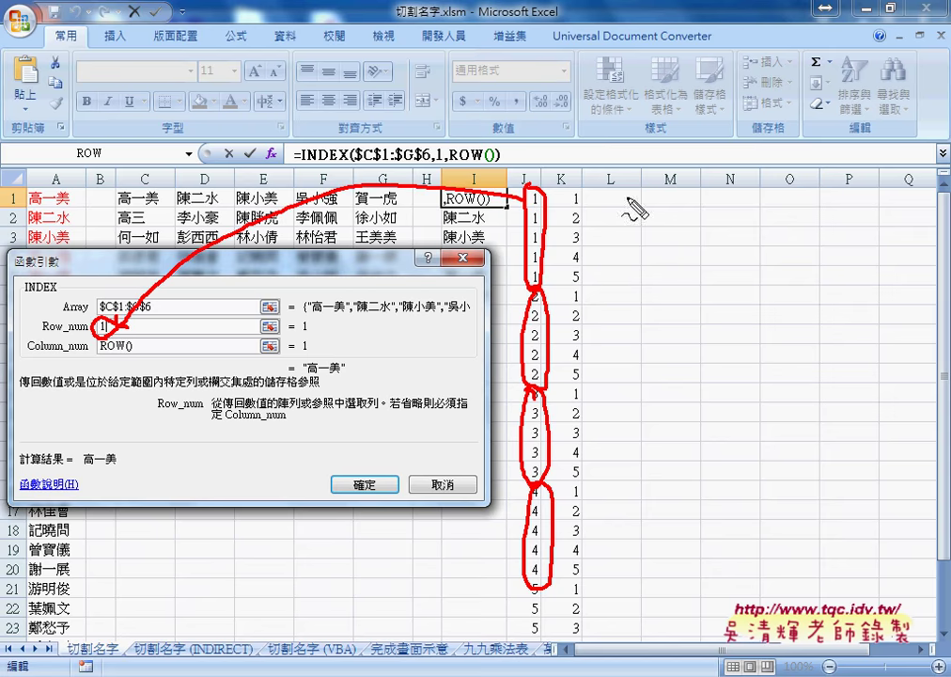
drag(576, 186, 568, 192)
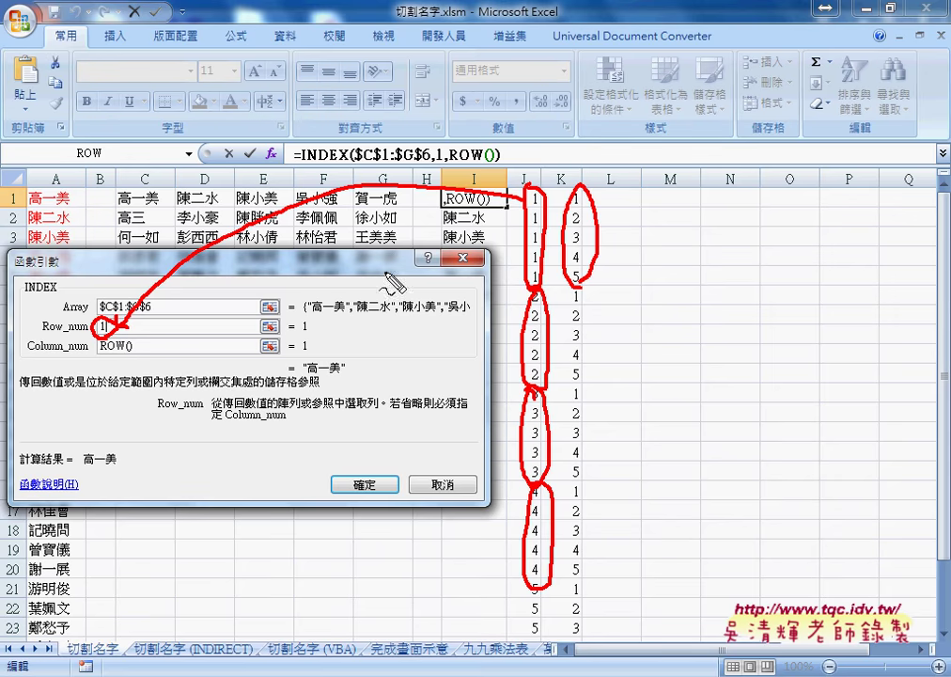
mouse_move(145, 165)
mouse_down()
mouse_move(145, 176)
mouse_move(203, 179)
mouse_up()
drag(260, 167, 267, 186)
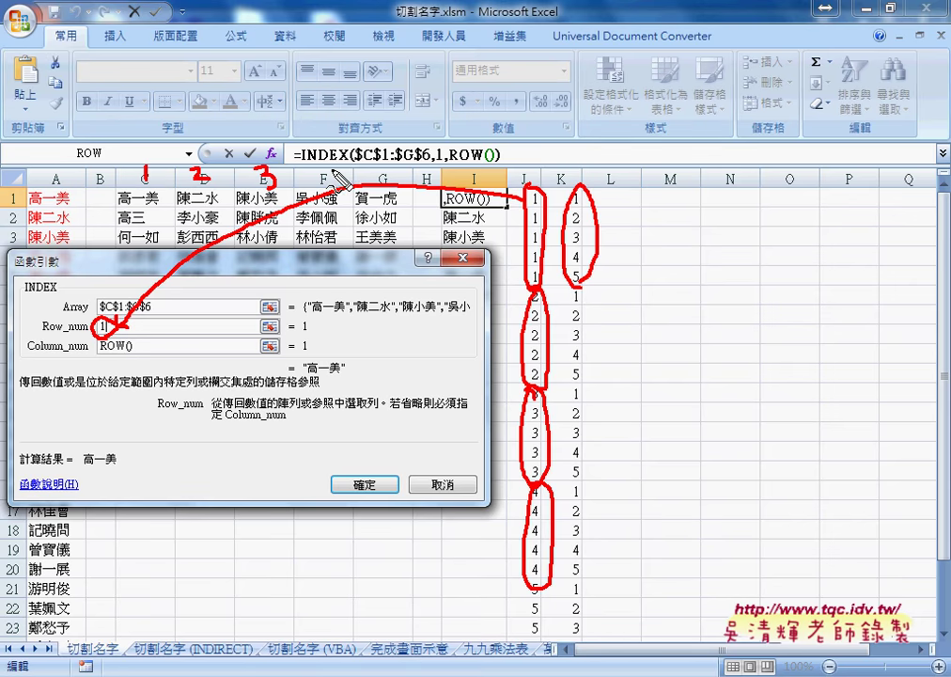
drag(334, 177, 329, 185)
drag(362, 162, 383, 169)
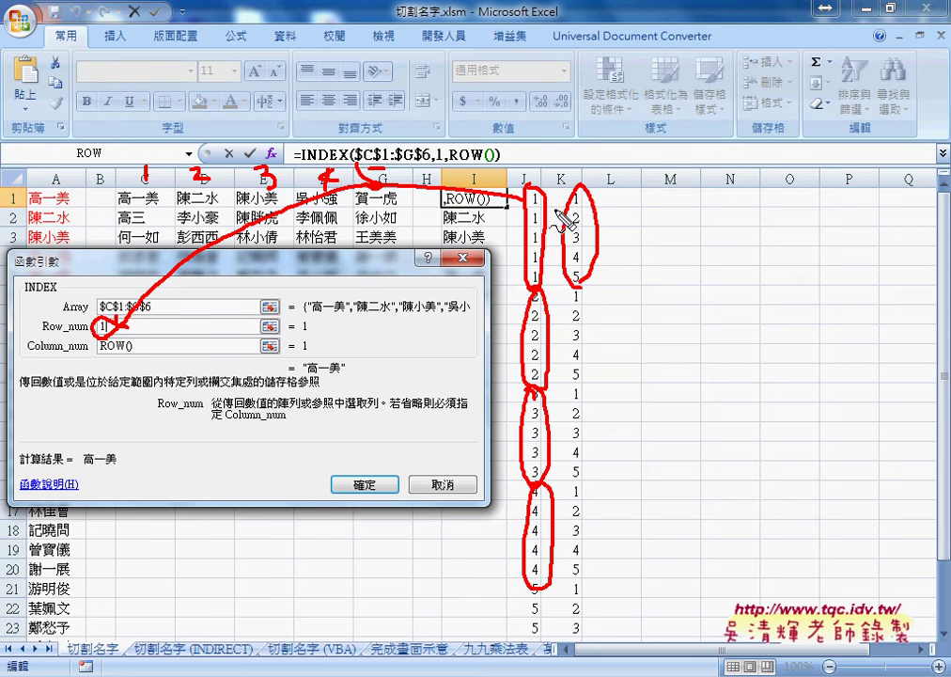
drag(575, 280, 129, 351)
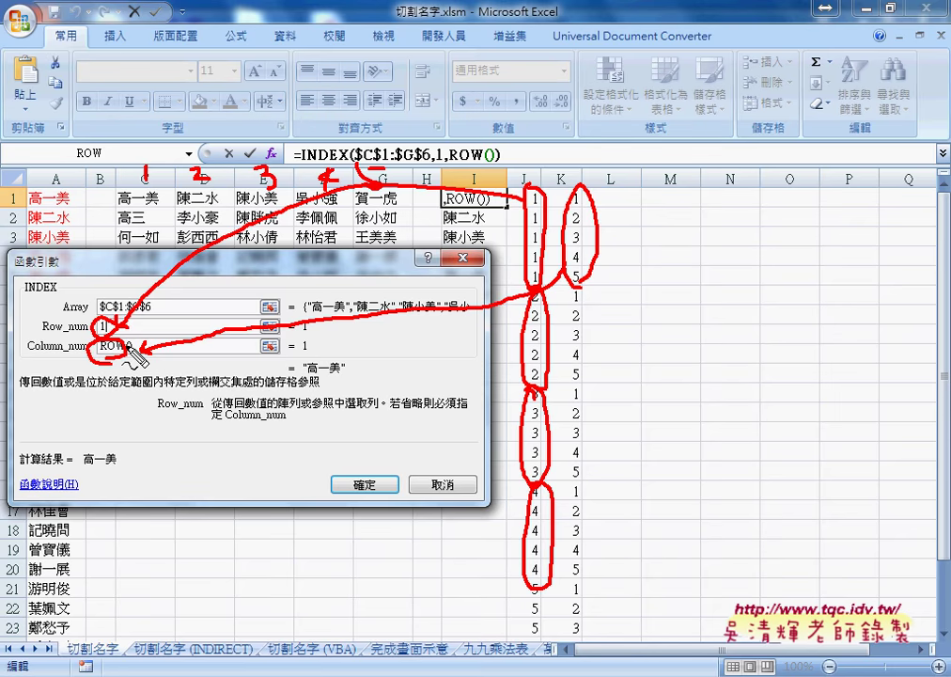
key(Escape)
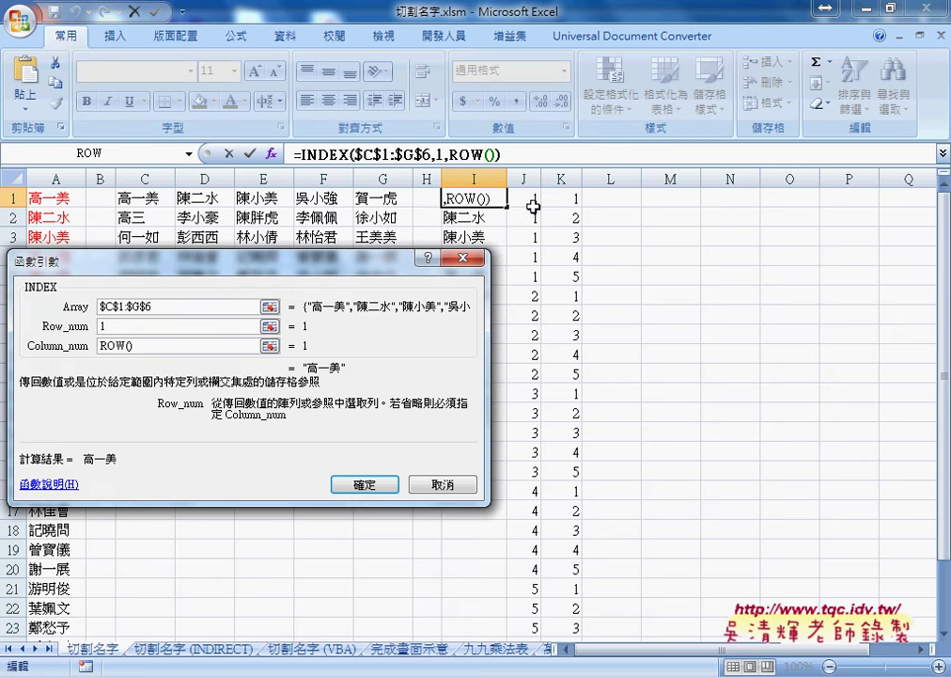
- Cancel the INDEX arguments and handwrite Int(1/5) in red ink beside the circled J1:J5
click(443, 487)
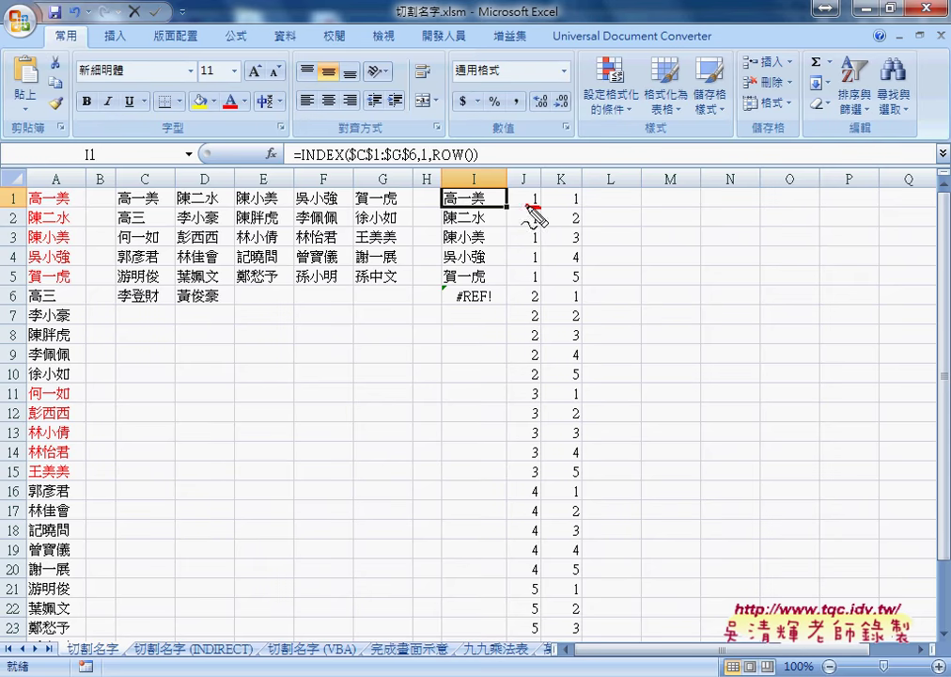
drag(535, 191, 533, 284)
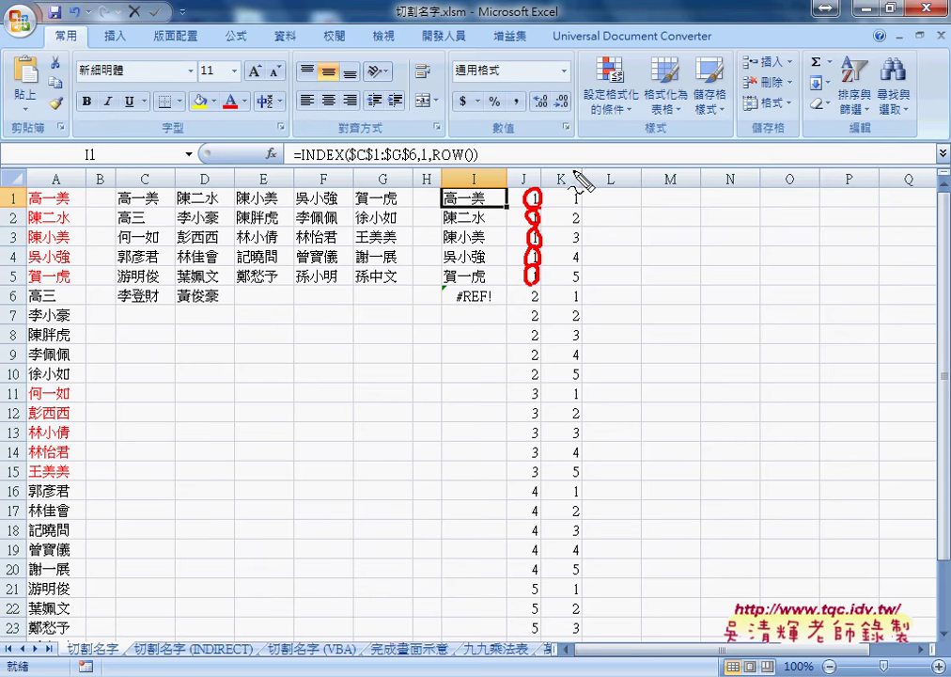
mouse_move(534, 235)
mouse_down()
mouse_move(562, 182)
mouse_move(583, 198)
mouse_up()
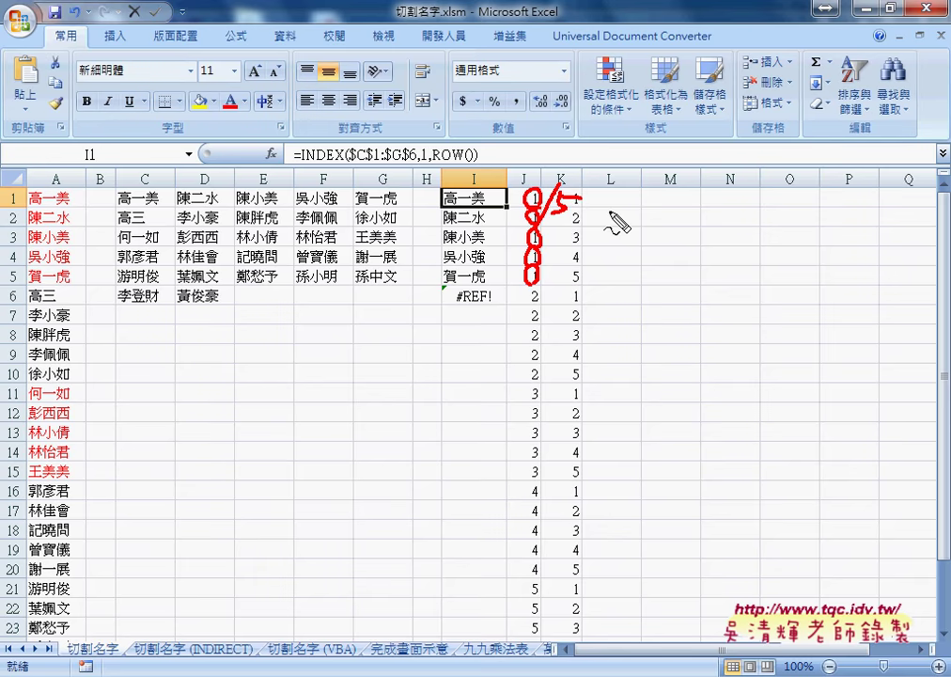
drag(520, 172, 516, 202)
drag(599, 183, 600, 214)
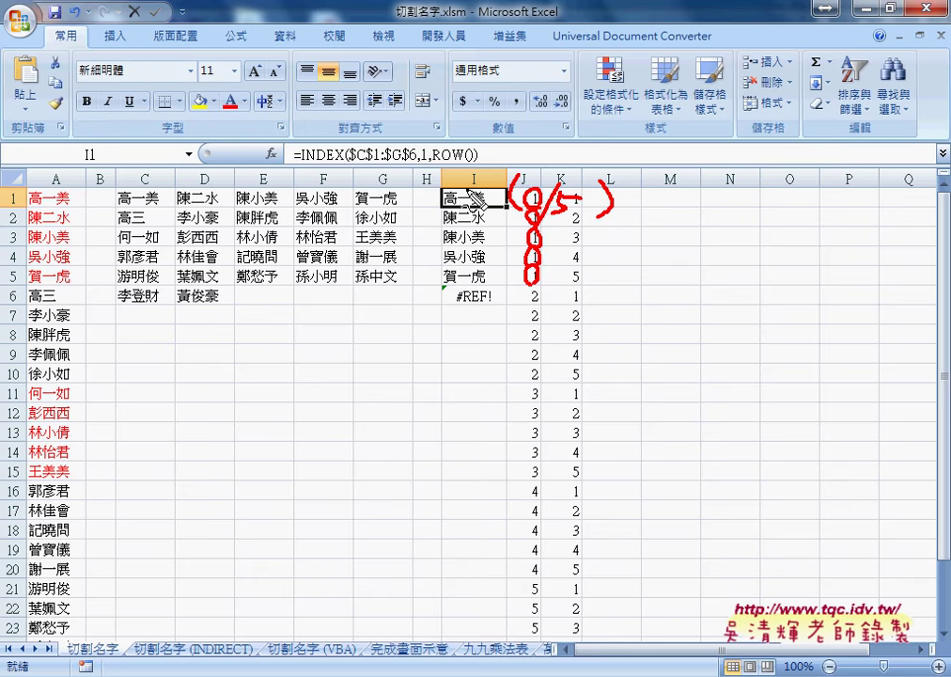
mouse_move(465, 186)
mouse_down()
mouse_move(464, 206)
mouse_move(498, 205)
mouse_move(508, 193)
mouse_move(605, 220)
mouse_up()
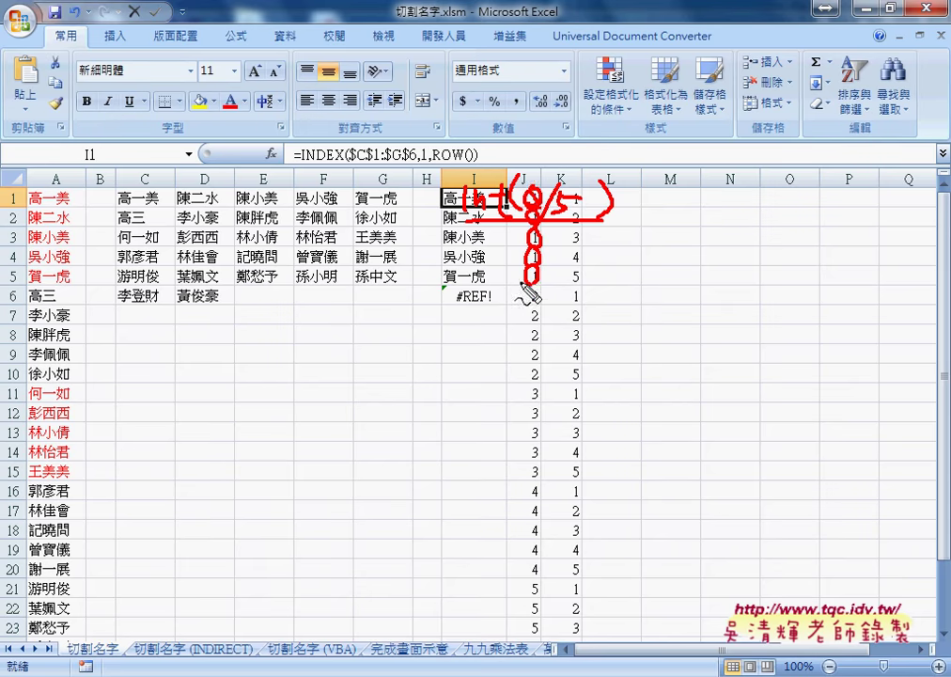
- Add an underline, a marker line above column J and a 5 to the ink, then erase all notes
drag(518, 281, 562, 279)
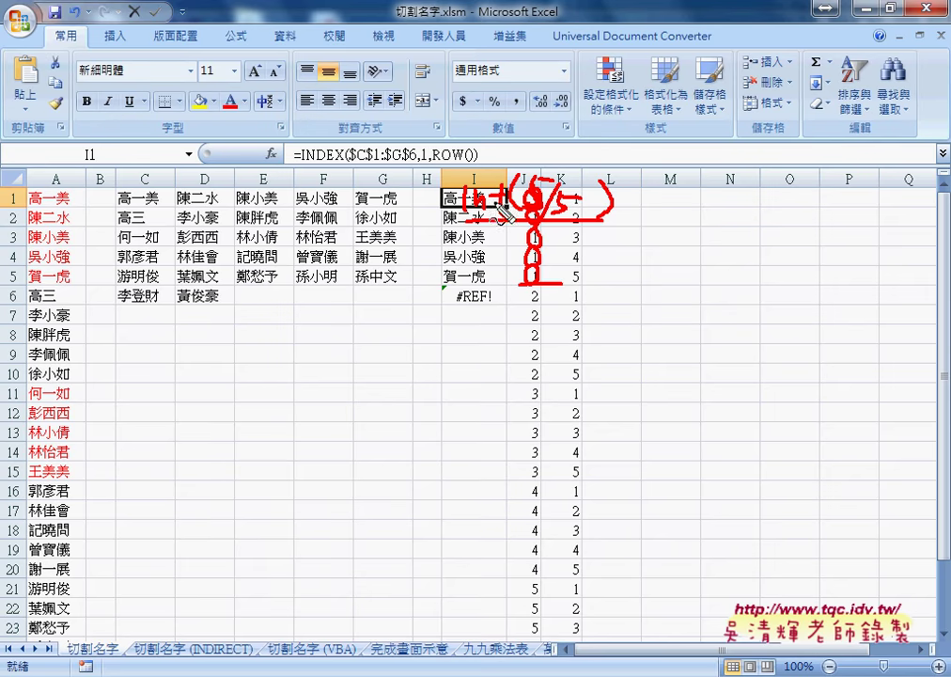
drag(545, 106, 544, 158)
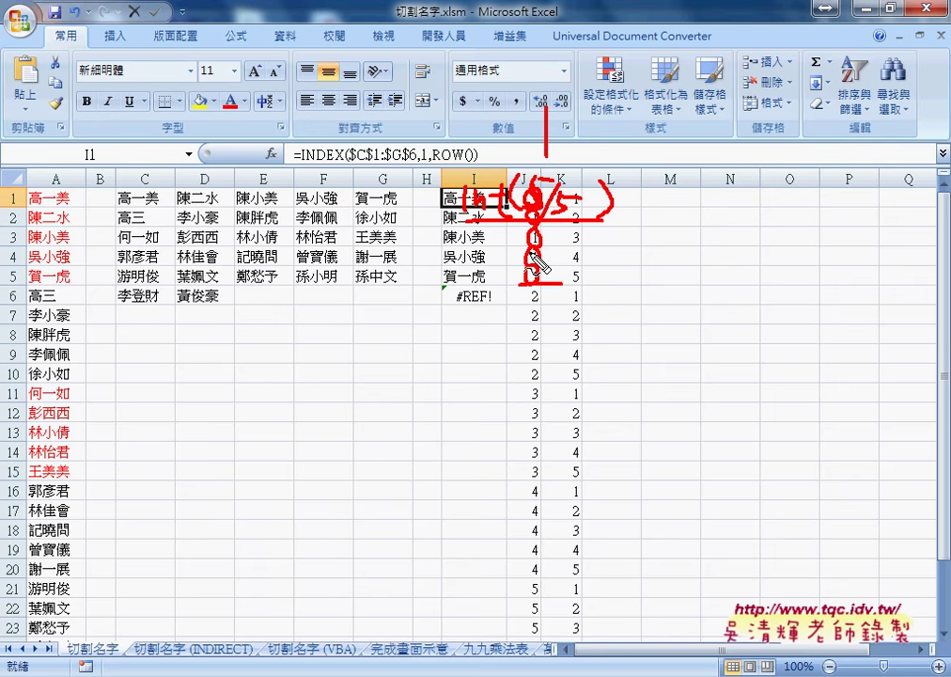
drag(572, 189, 565, 212)
key(Escape)
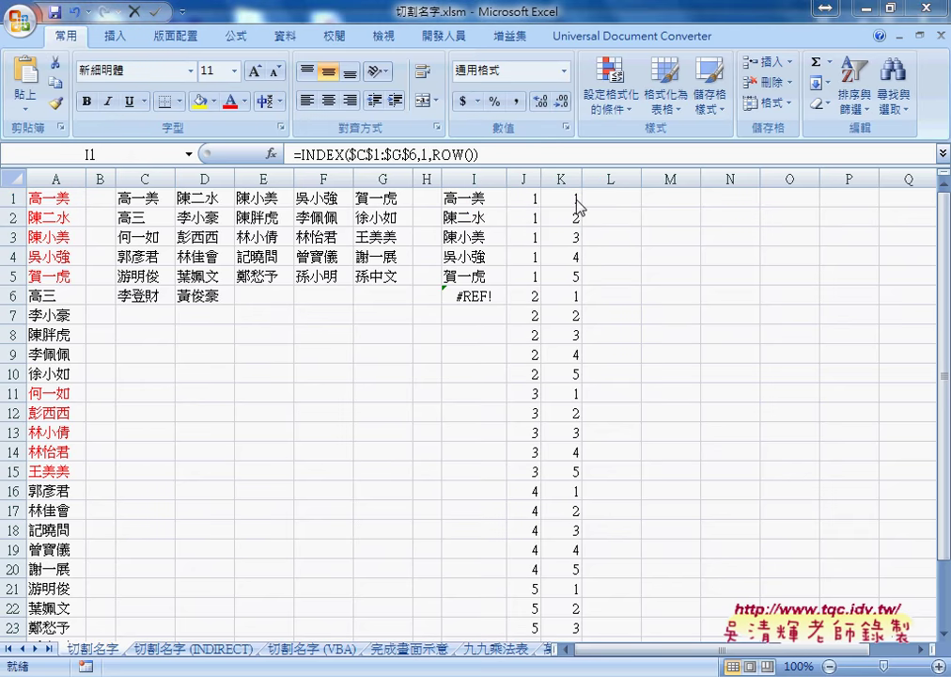
- Open J1's INT arguments to review Number (ROW()-1)/5, then close them unchanged
click(522, 198)
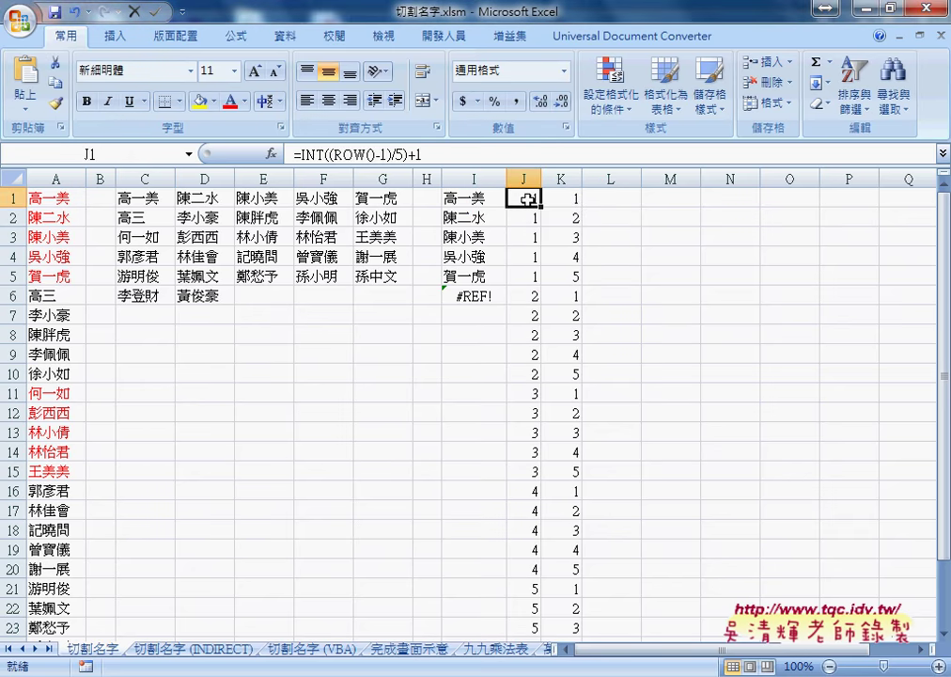
click(331, 153)
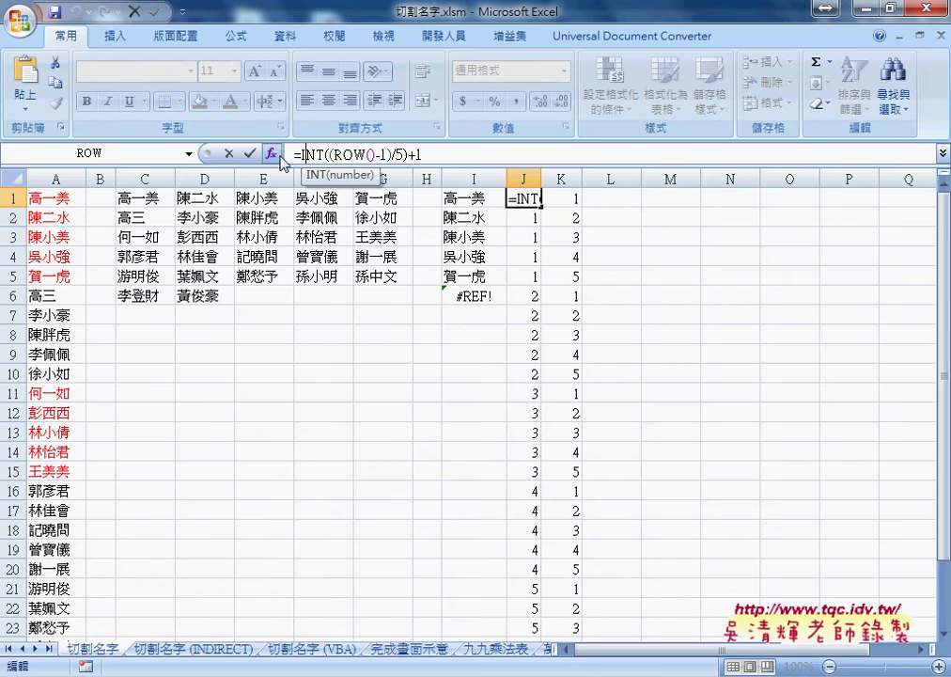
key(End)
click(277, 156)
drag(297, 295, 585, 306)
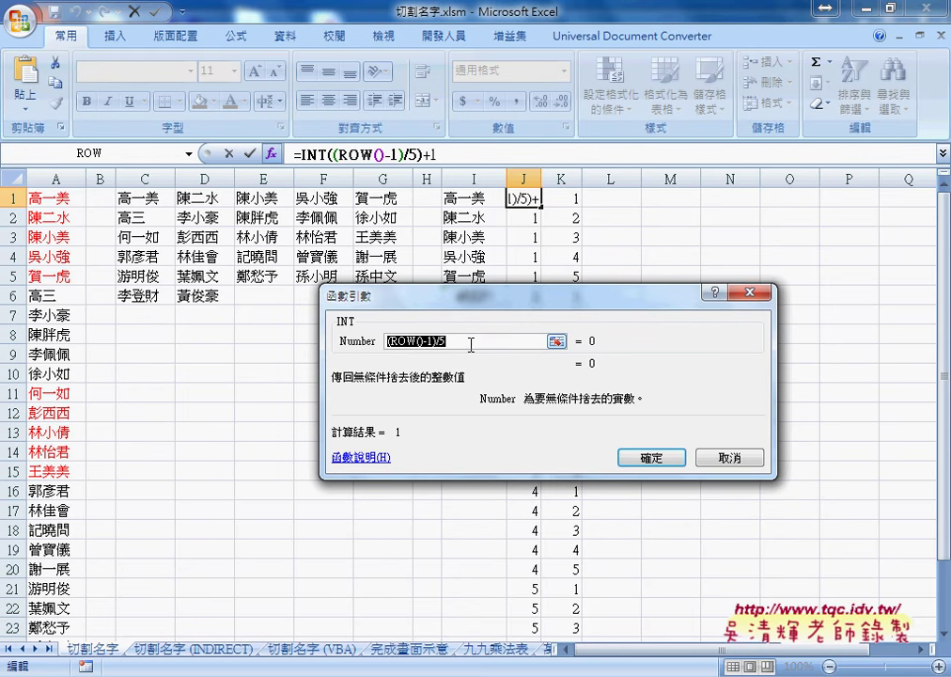
click(471, 345)
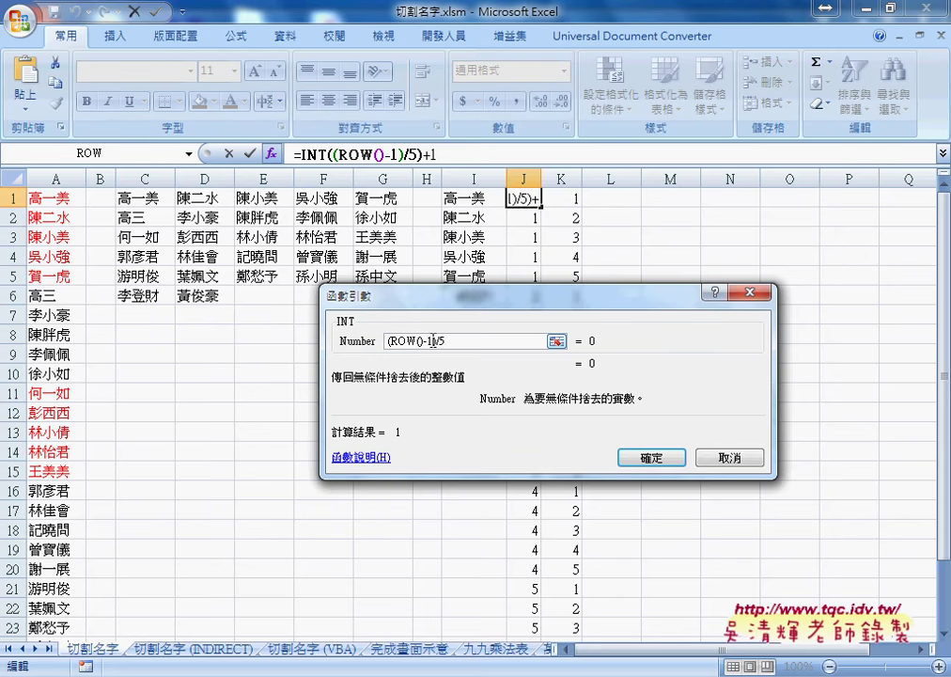
click(729, 457)
drag(423, 153, 409, 153)
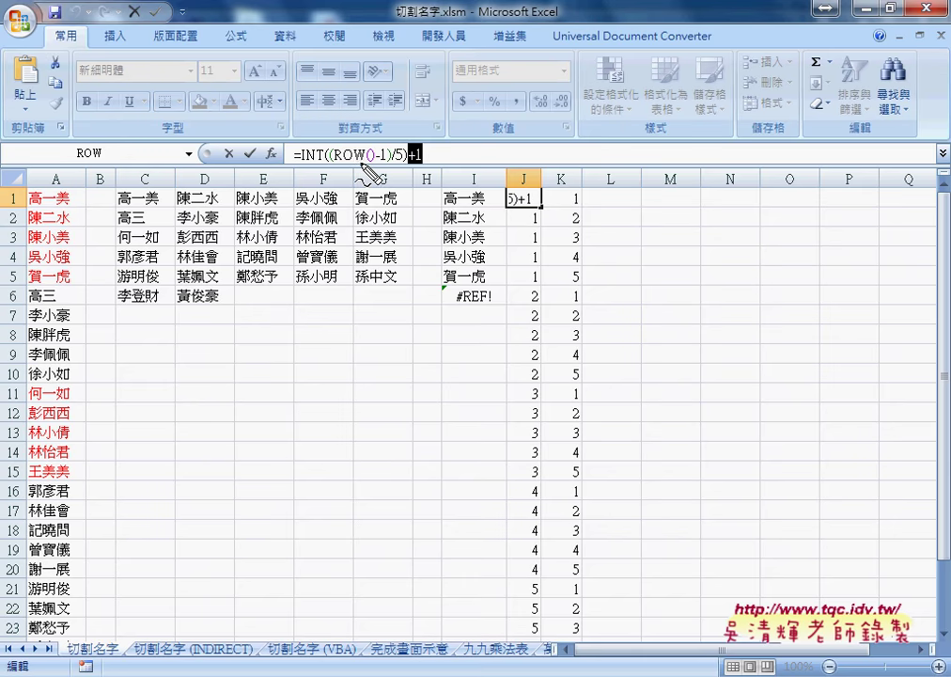
drag(357, 163, 385, 163)
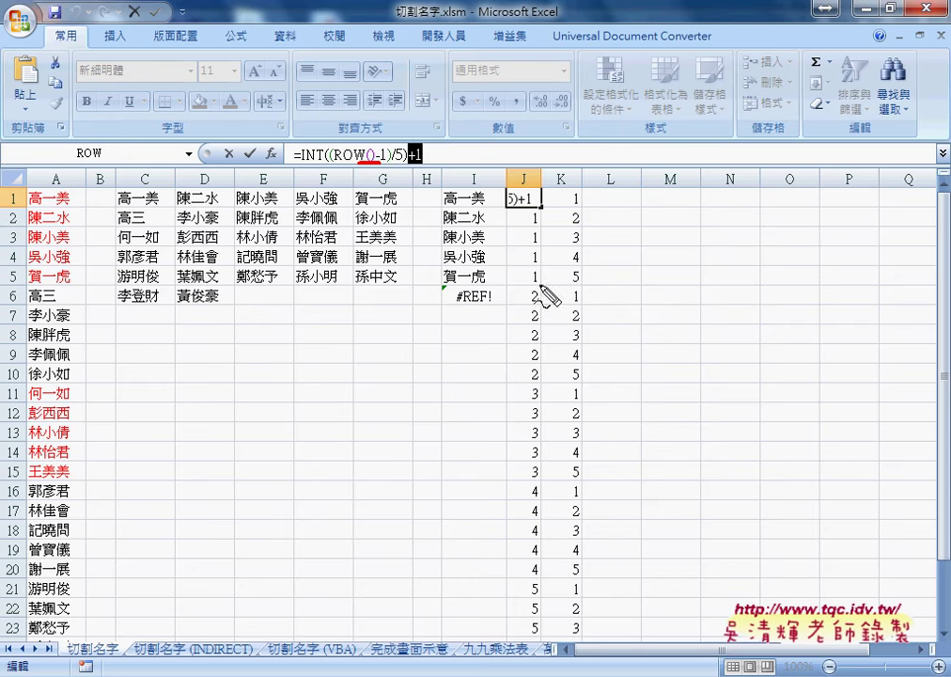
drag(518, 266, 547, 266)
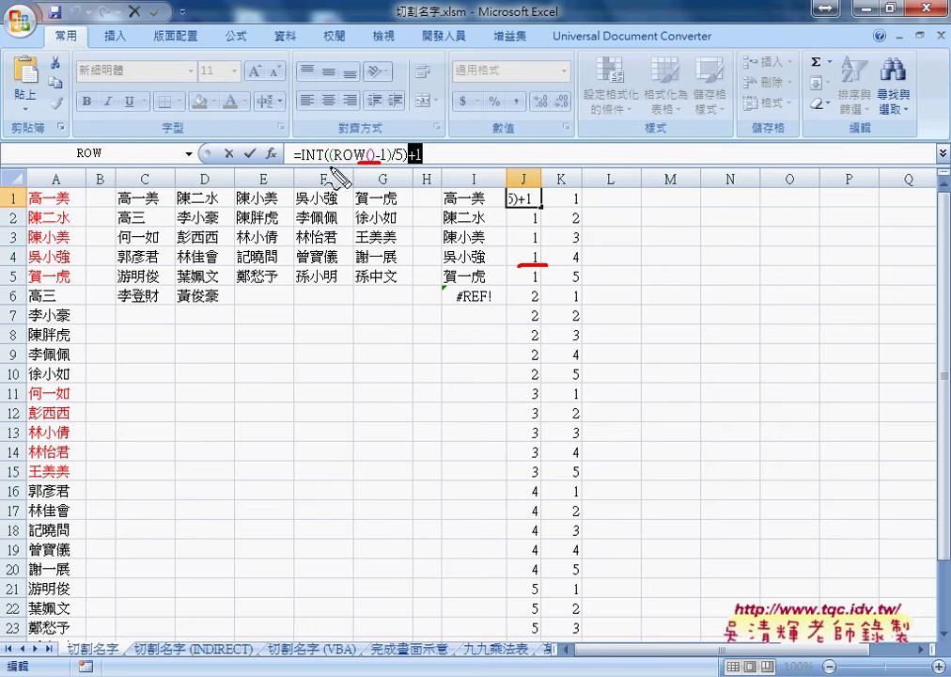
mouse_move(297, 162)
mouse_down()
mouse_move(318, 161)
mouse_move(367, 200)
mouse_move(361, 171)
mouse_move(399, 177)
mouse_move(390, 186)
mouse_move(411, 190)
mouse_up()
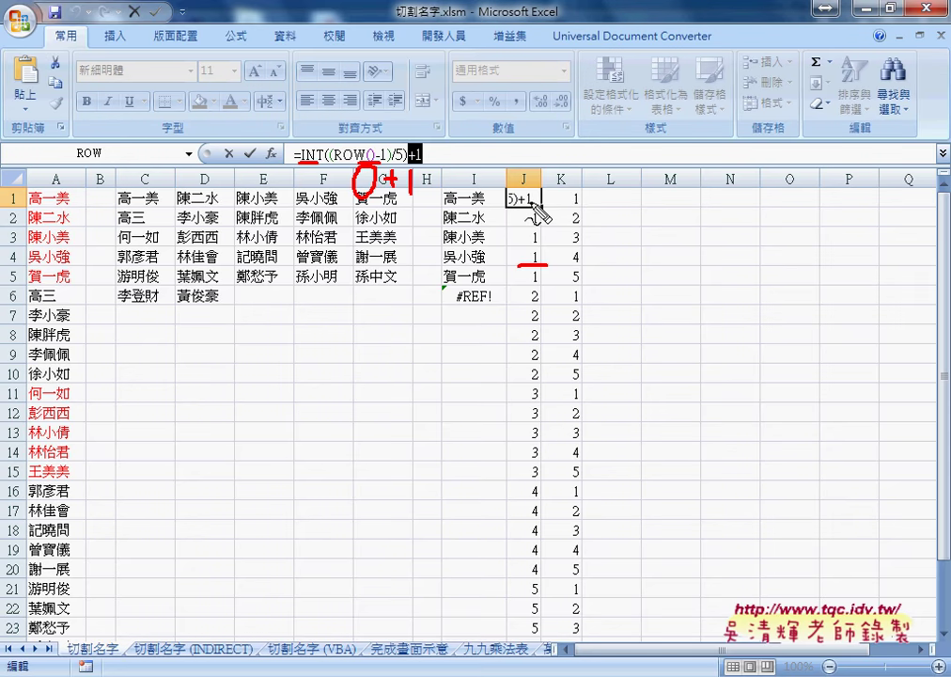
mouse_move(529, 191)
mouse_down()
mouse_move(532, 260)
mouse_move(522, 285)
mouse_up()
drag(369, 177, 367, 169)
drag(532, 271, 544, 287)
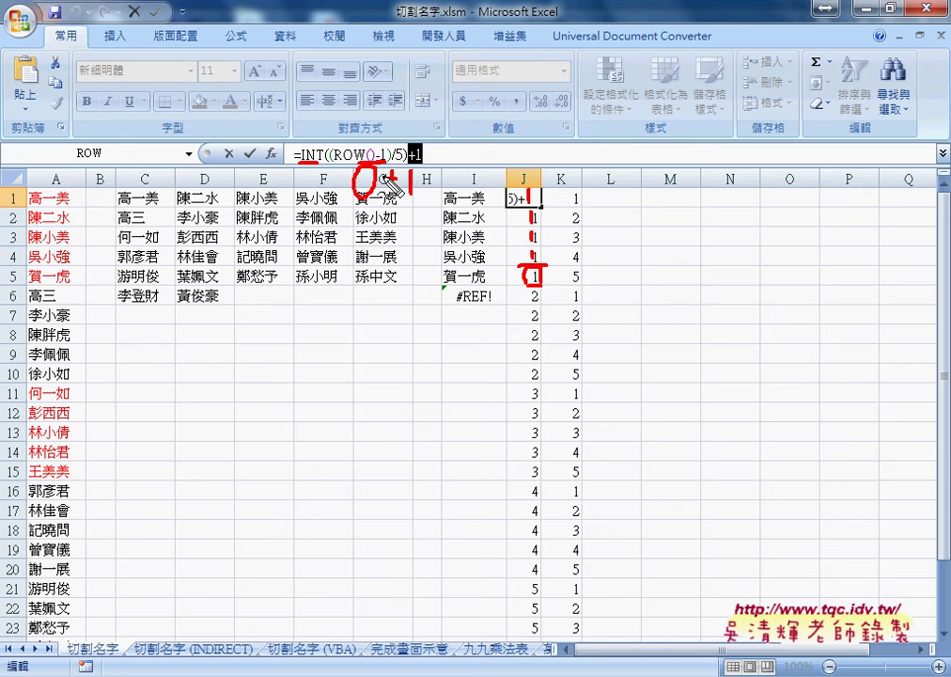
key(Escape)
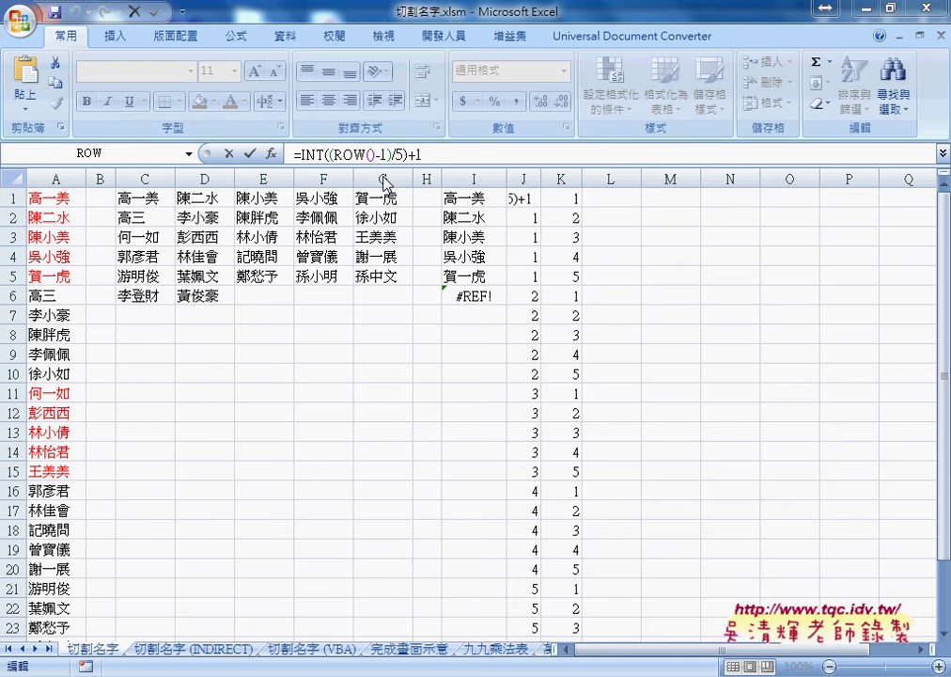
- Clear the values from J2 down to J27
click(529, 218)
mouse_move(526, 200)
mouse_down()
mouse_move(545, 640)
mouse_move(537, 612)
mouse_up()
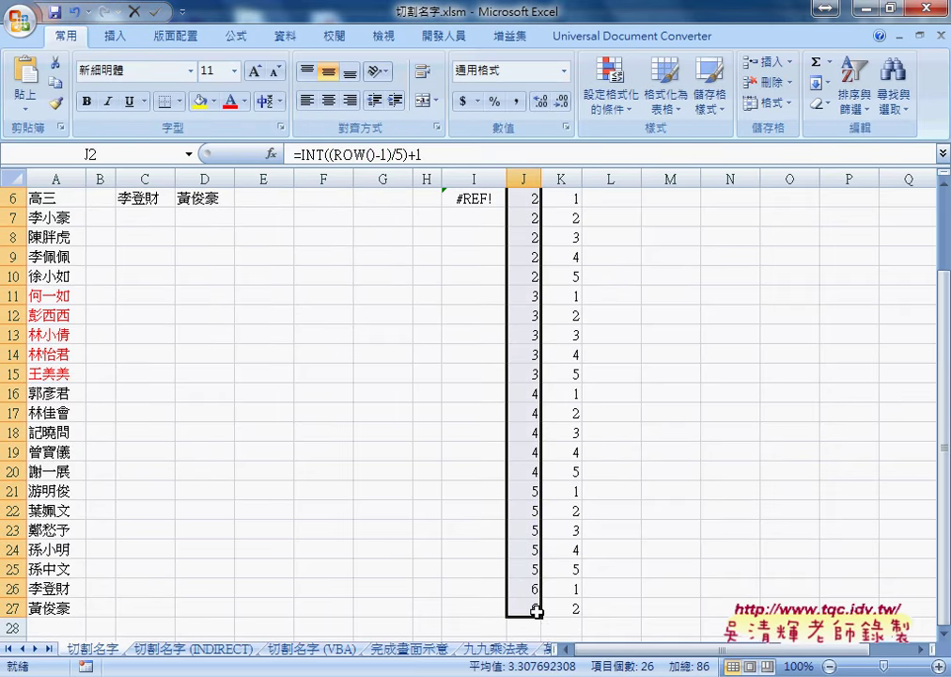
key(Delete)
scroll(537, 612, up, 2)
- Remove the -1 after ROW() in J1's formula and fill it down to J5
click(531, 198)
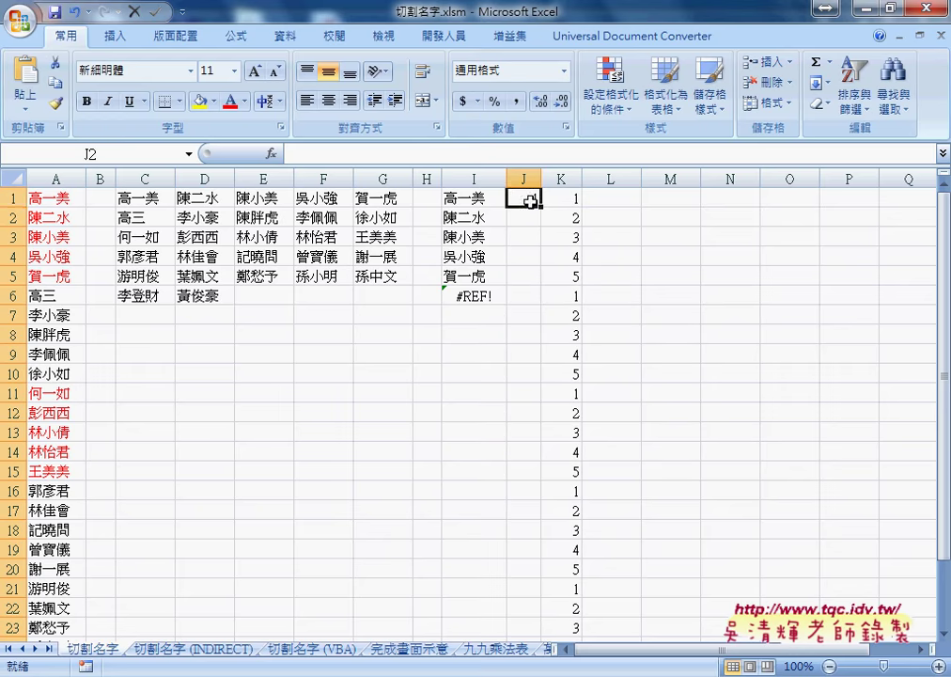
drag(374, 153, 388, 154)
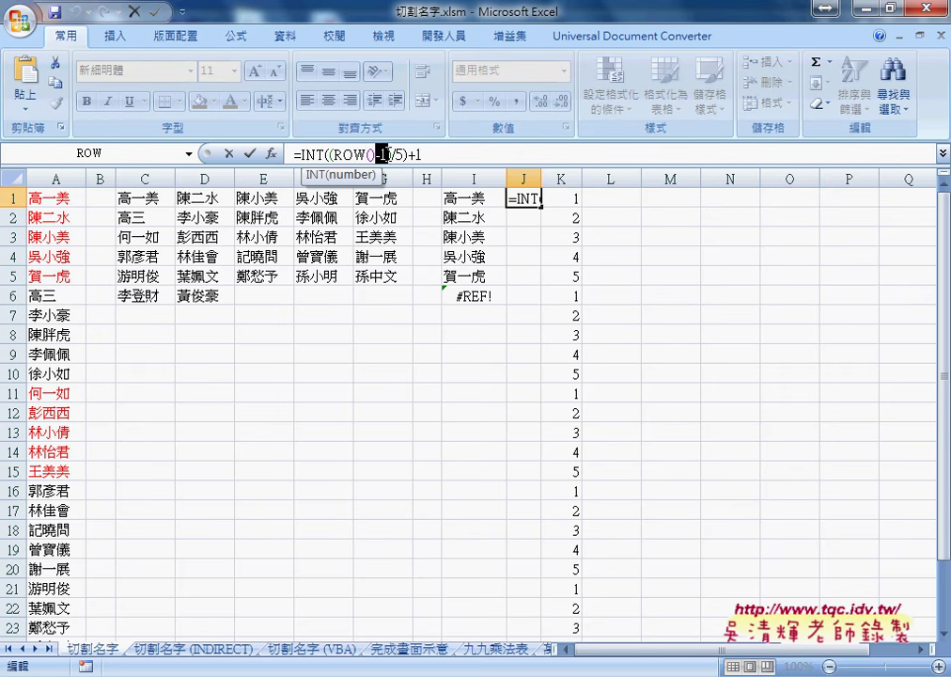
key(Delete)
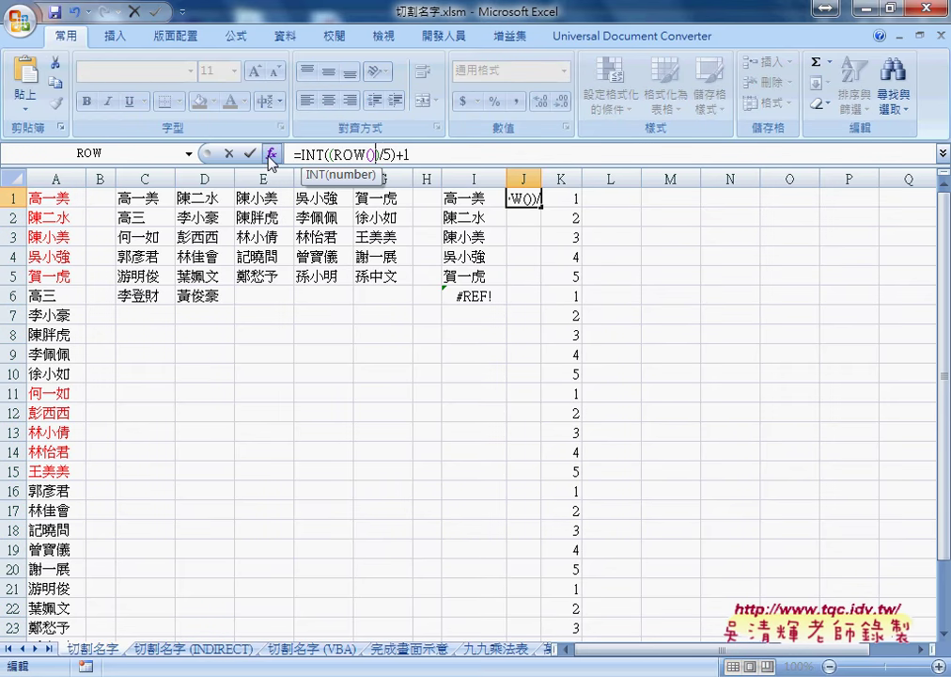
click(249, 154)
drag(541, 205, 541, 290)
click(533, 277)
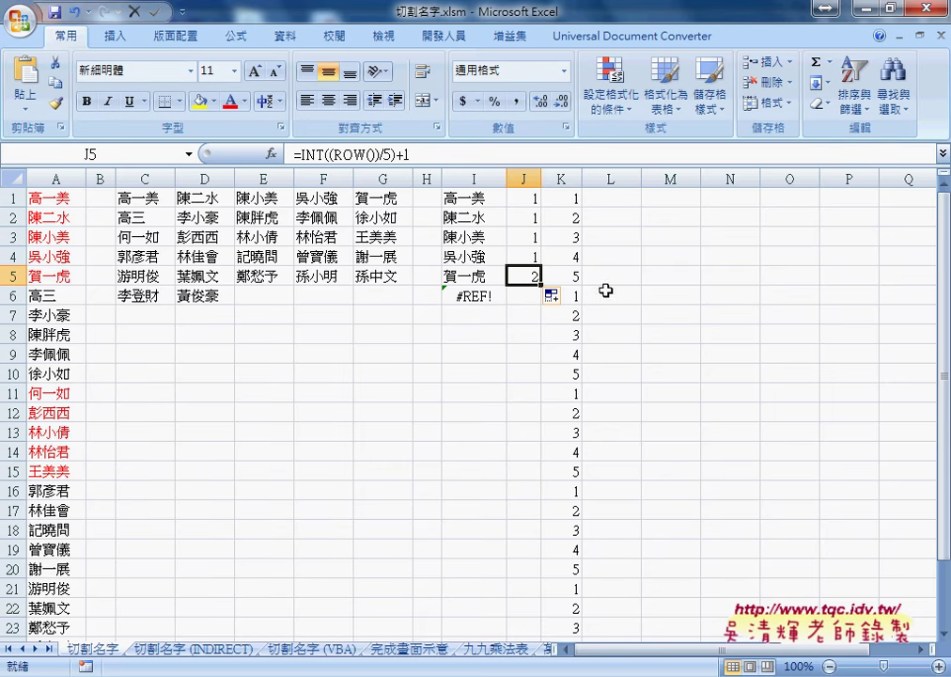
- Restore J1 to =INT((ROW()-1)/5)+1 and fill it down to J5
click(523, 197)
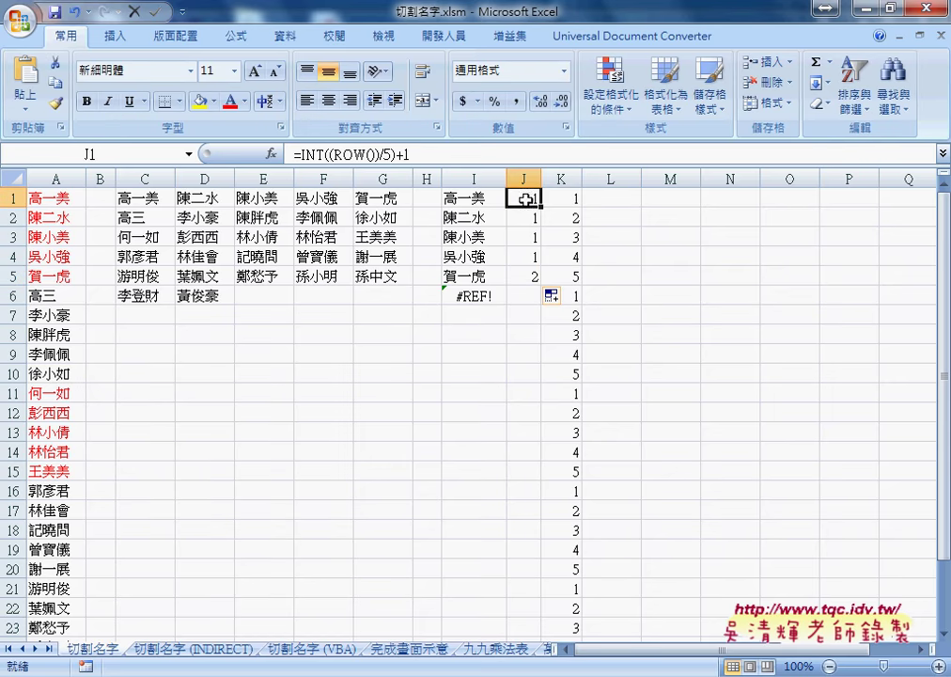
click(376, 155)
text()/5)
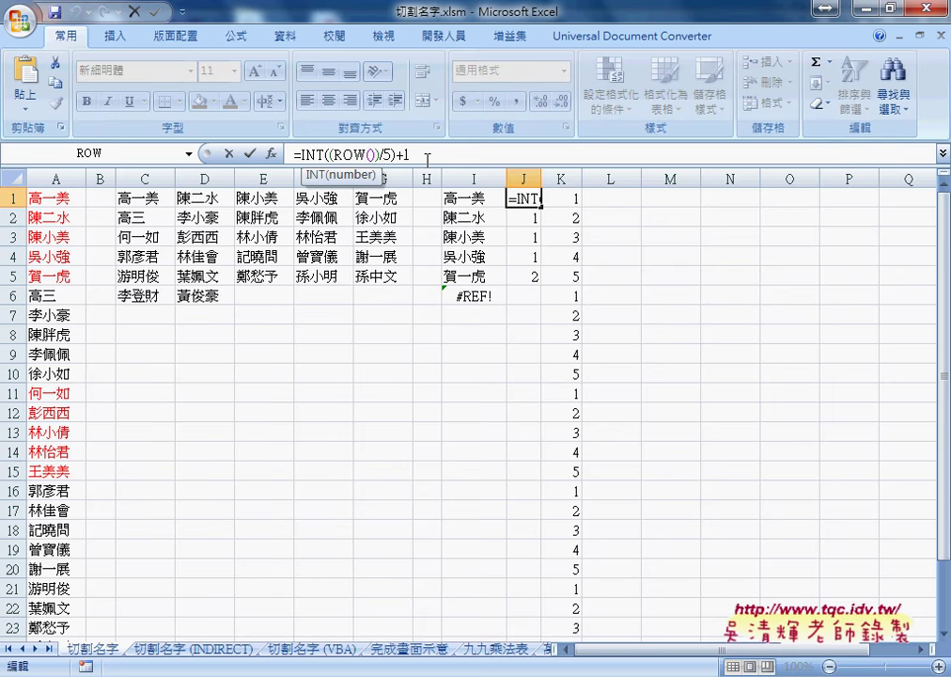
text())
click(367, 154)
key(Right)
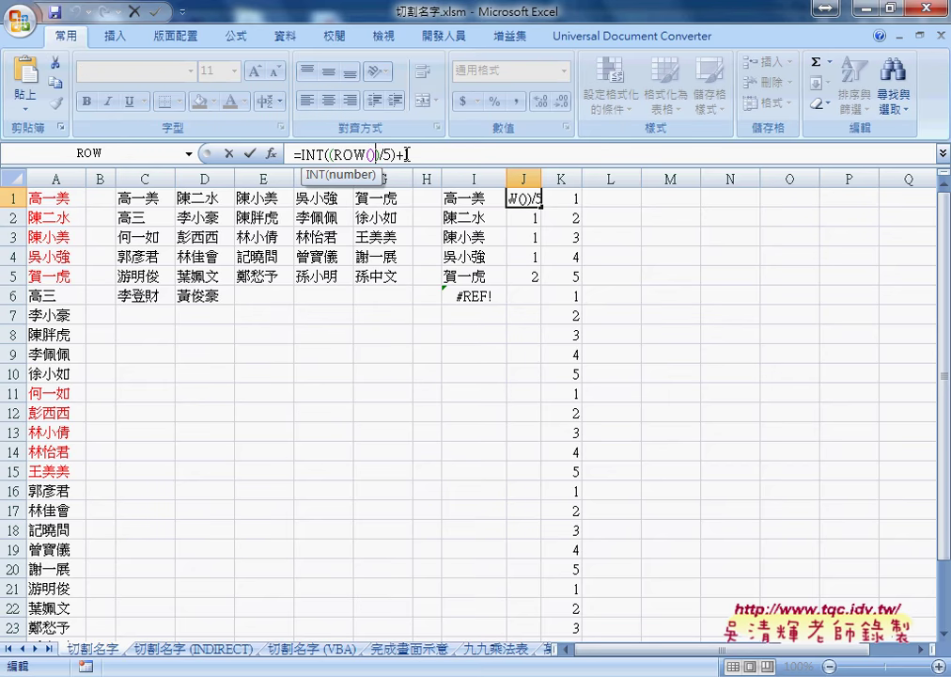
text(-1)
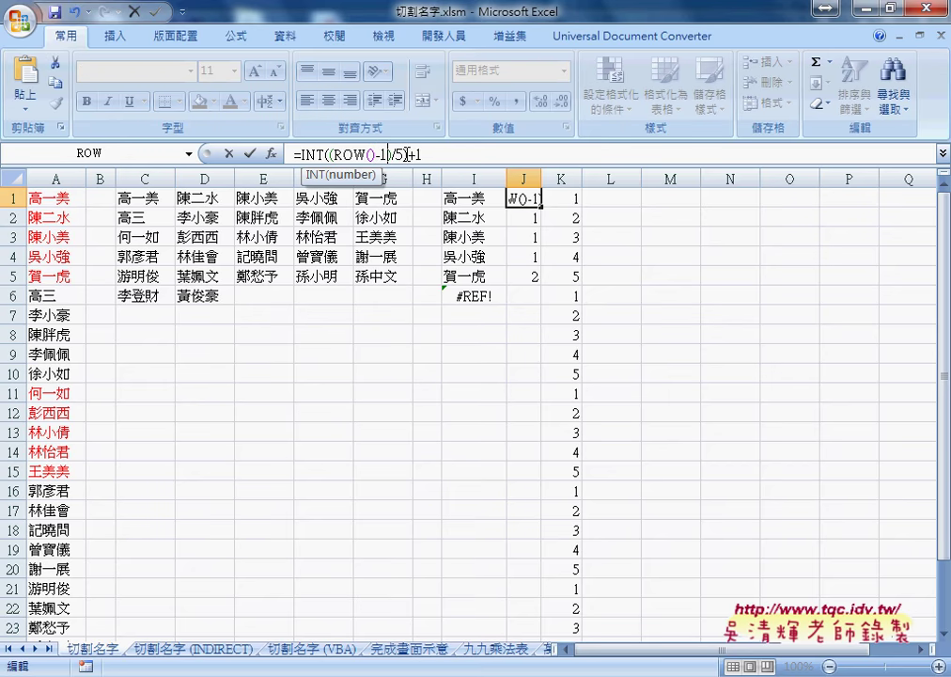
click(248, 154)
drag(524, 209, 548, 277)
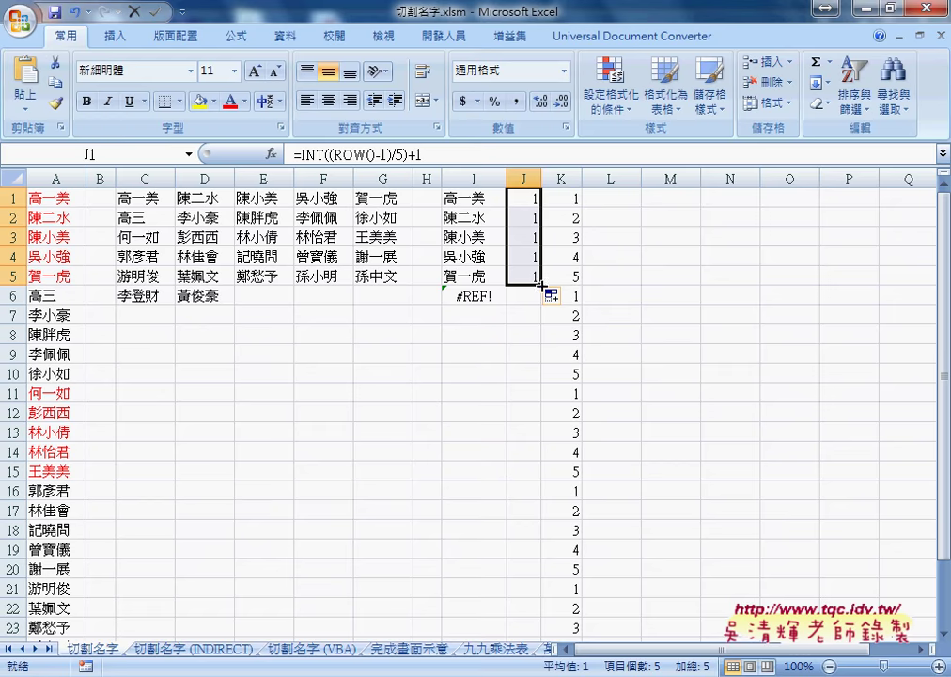
- Fill J1:J5's INT formula down to J27, then select J1:J5 and K1 to compare
drag(541, 285, 542, 616)
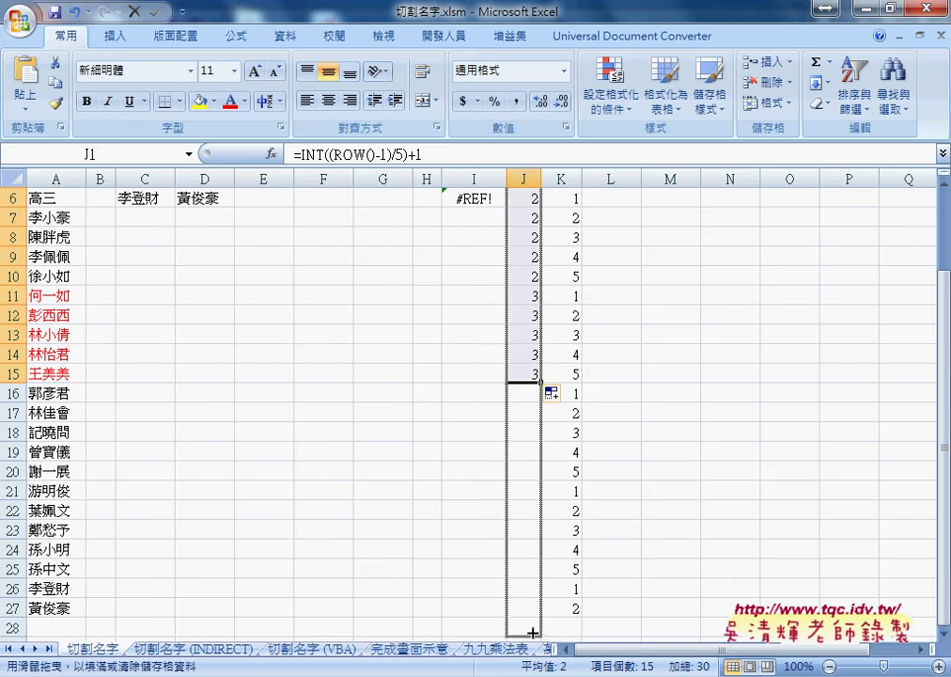
drag(542, 620, 535, 621)
scroll(541, 438, up, 2)
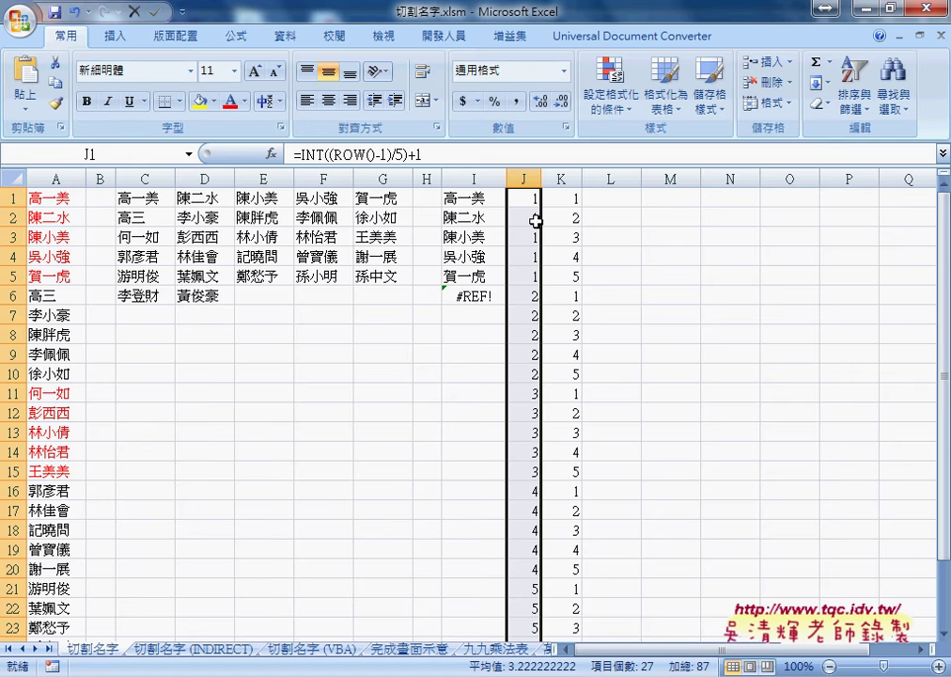
drag(536, 197, 536, 276)
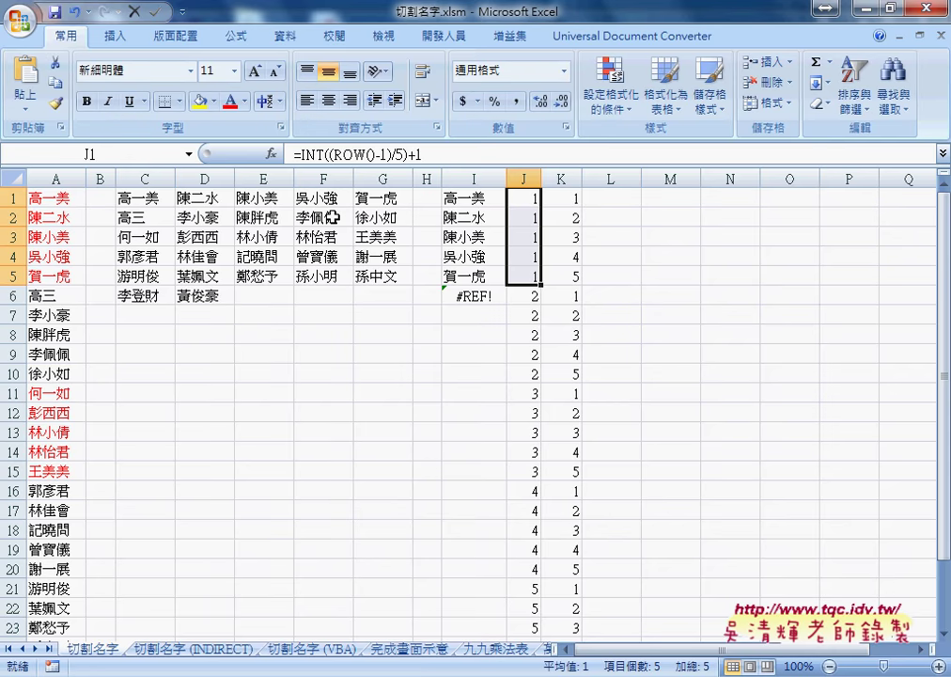
click(566, 198)
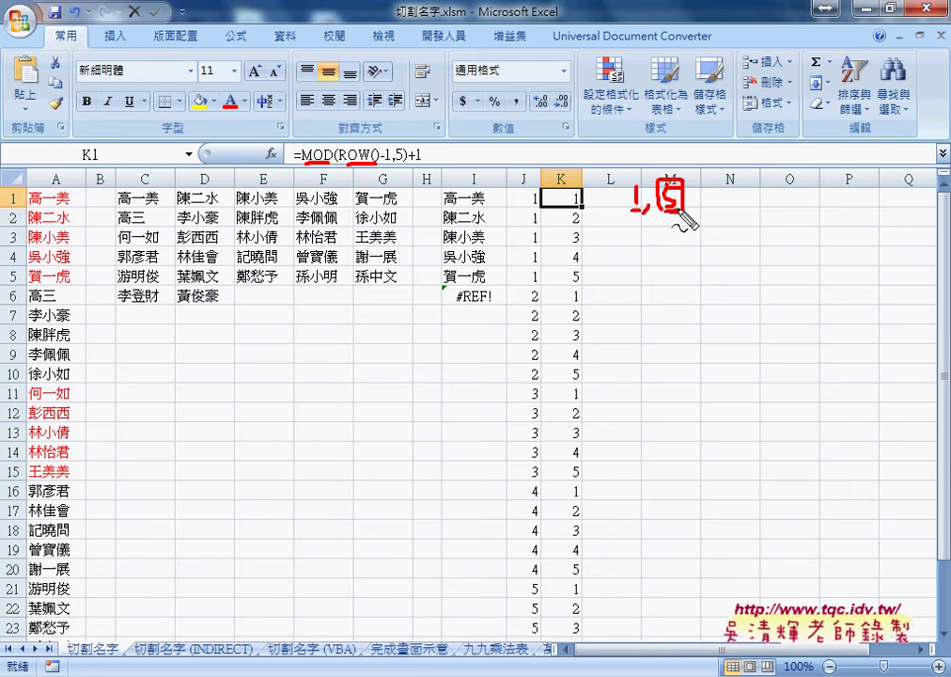
drag(722, 192, 722, 209)
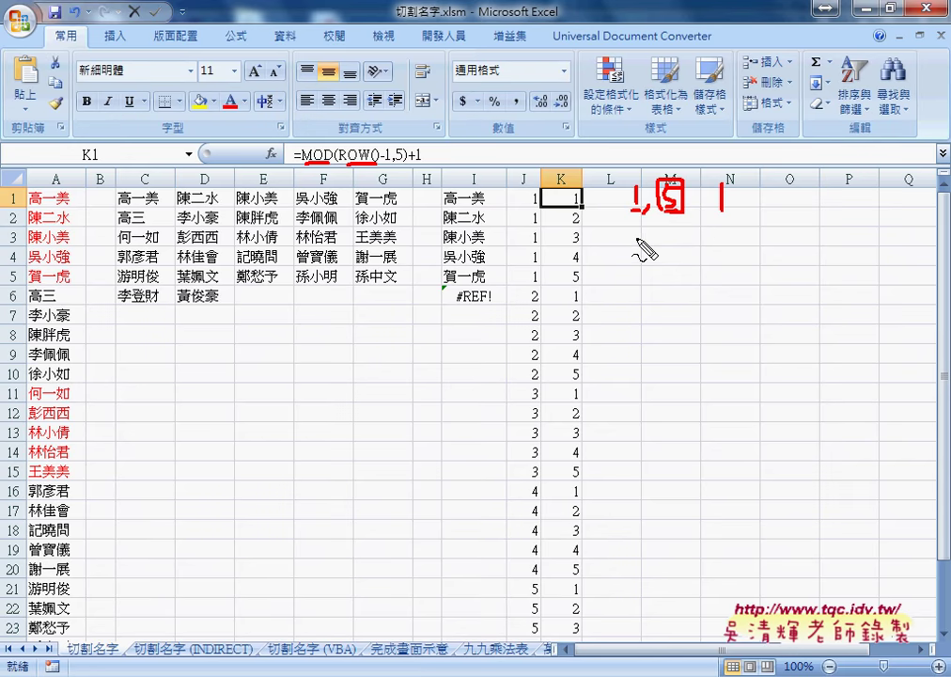
mouse_move(636, 239)
mouse_down()
mouse_move(662, 255)
mouse_move(687, 231)
mouse_move(750, 250)
mouse_up()
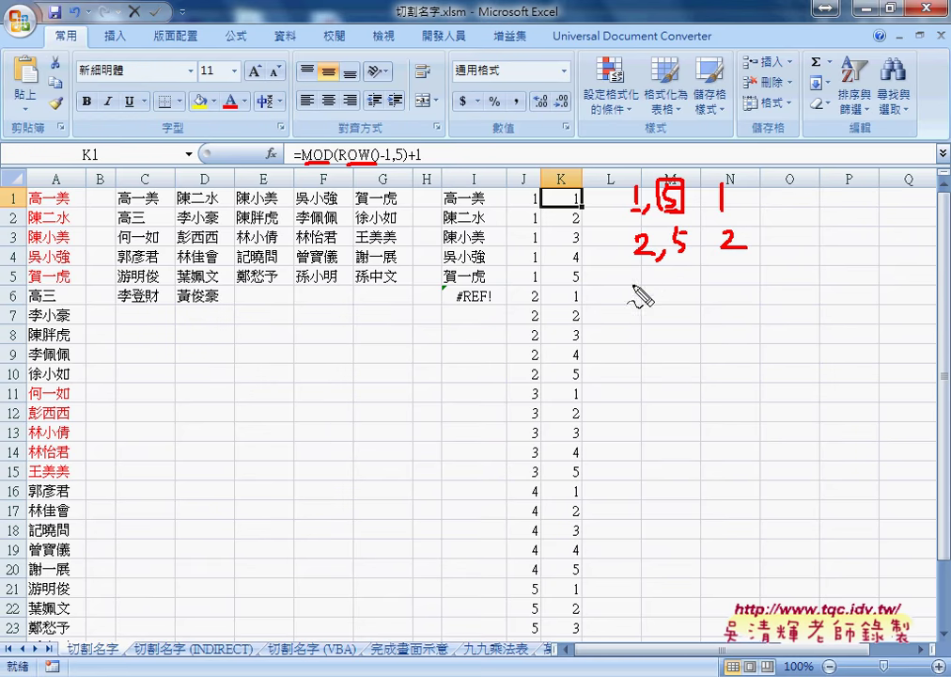
drag(637, 284, 643, 299)
drag(724, 288, 726, 305)
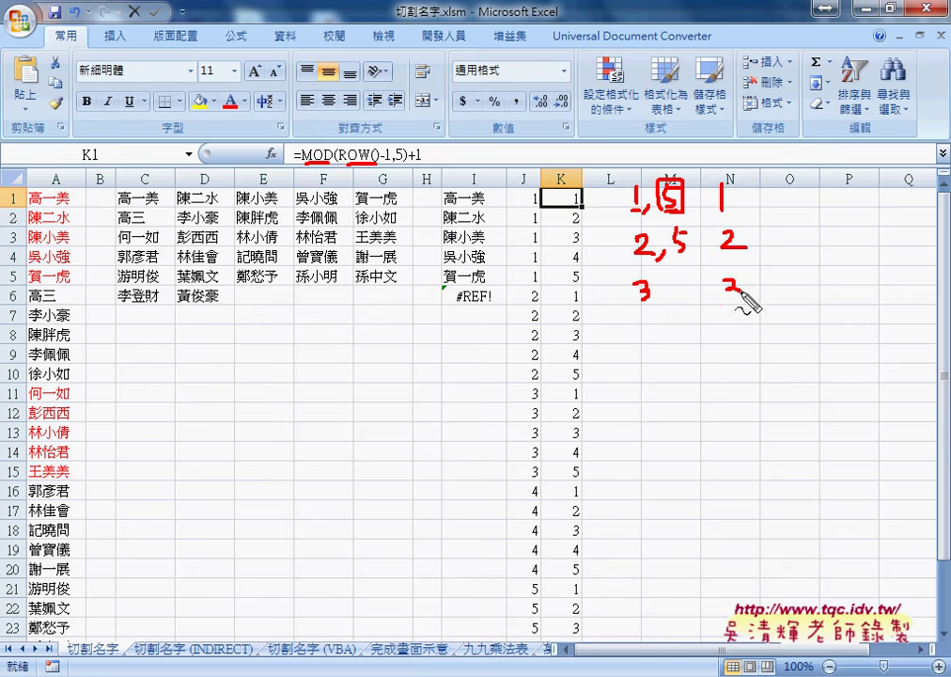
drag(645, 325, 648, 346)
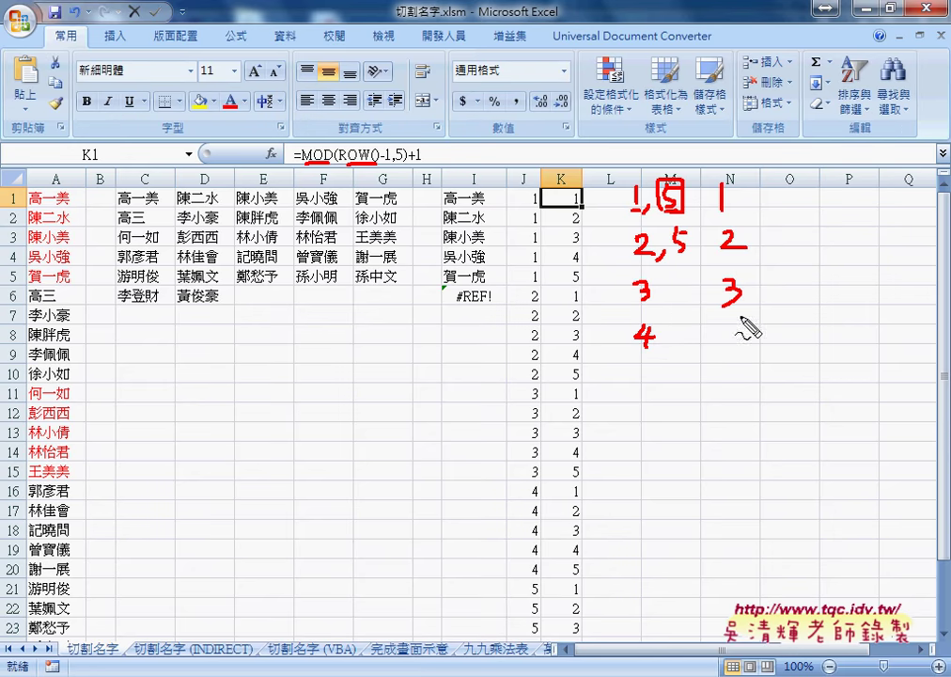
mouse_move(731, 320)
mouse_down()
mouse_move(745, 339)
mouse_move(735, 355)
mouse_up()
mouse_move(641, 372)
mouse_down()
mouse_move(639, 395)
mouse_move(667, 371)
mouse_up()
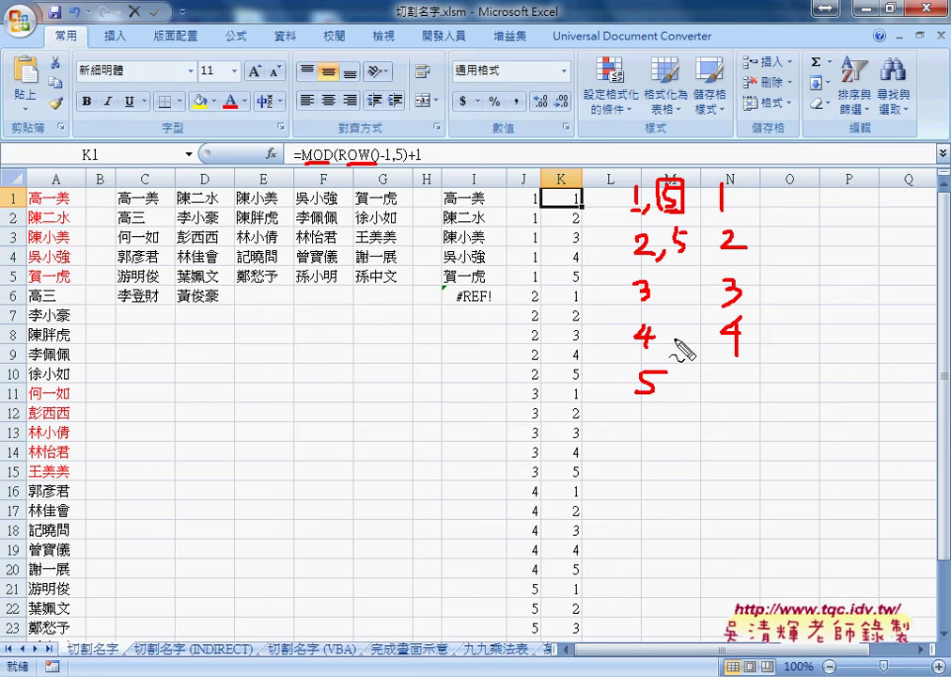
drag(735, 371, 739, 384)
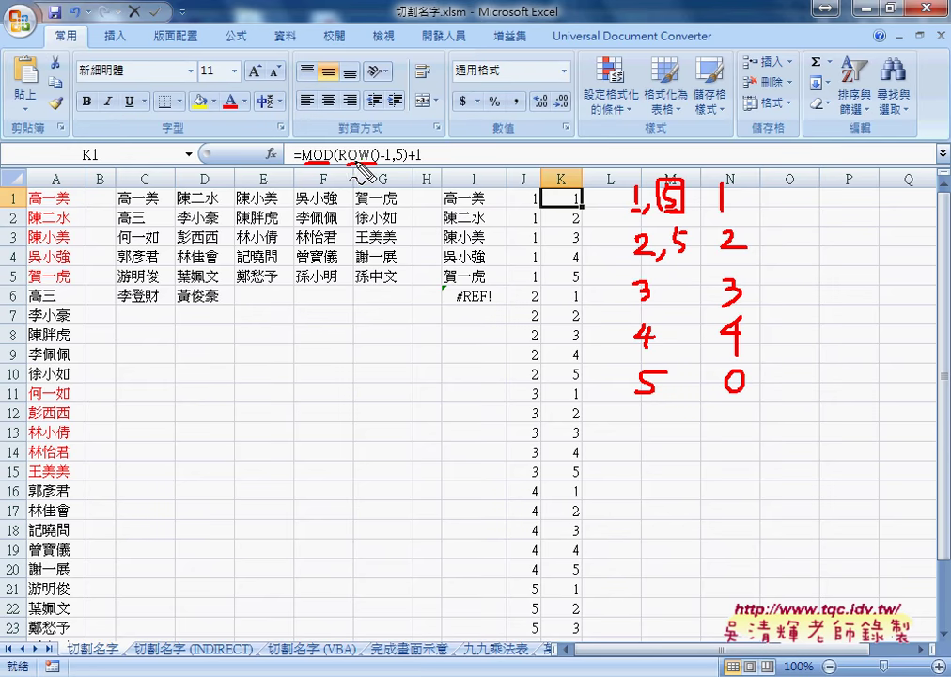
drag(361, 165, 383, 166)
mouse_move(737, 404)
mouse_down()
mouse_move(752, 468)
mouse_move(754, 501)
mouse_move(742, 518)
mouse_move(755, 603)
mouse_up()
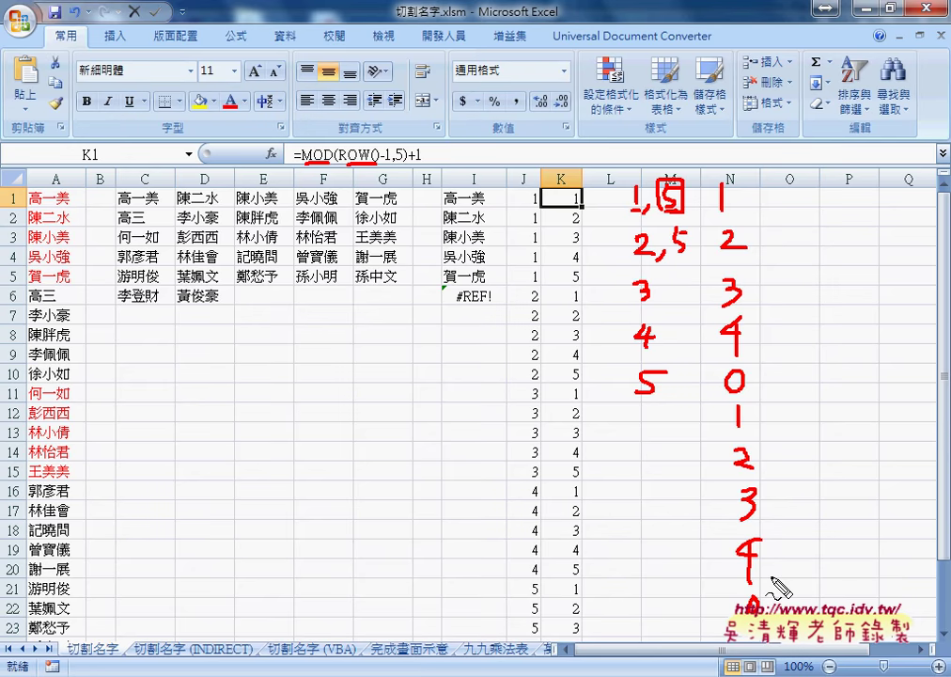
- Clear the pen notes and undo the old values in column K, reselecting K1
key(Escape)
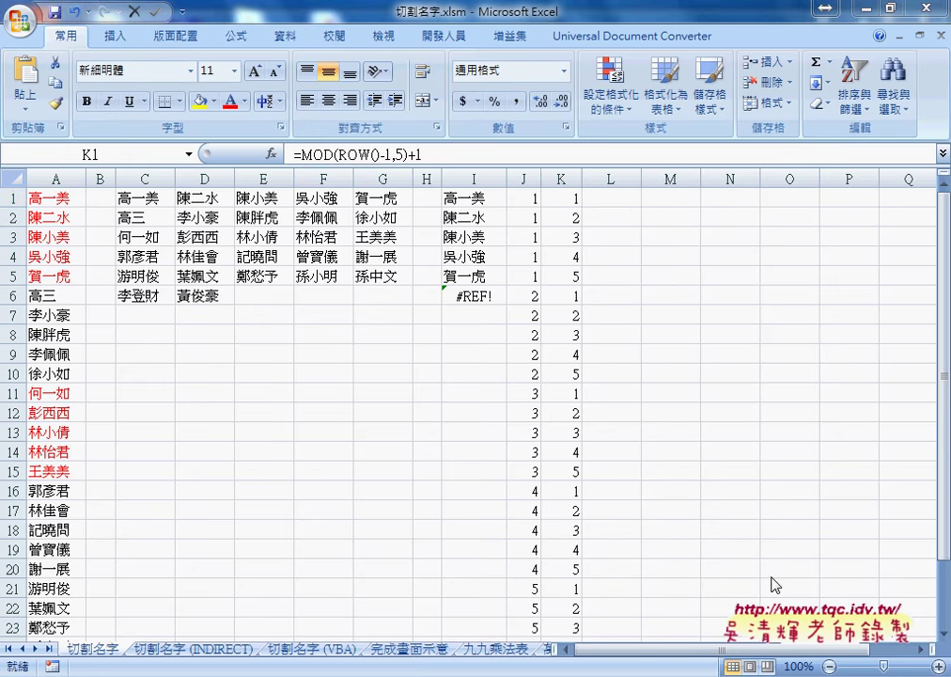
click(564, 199)
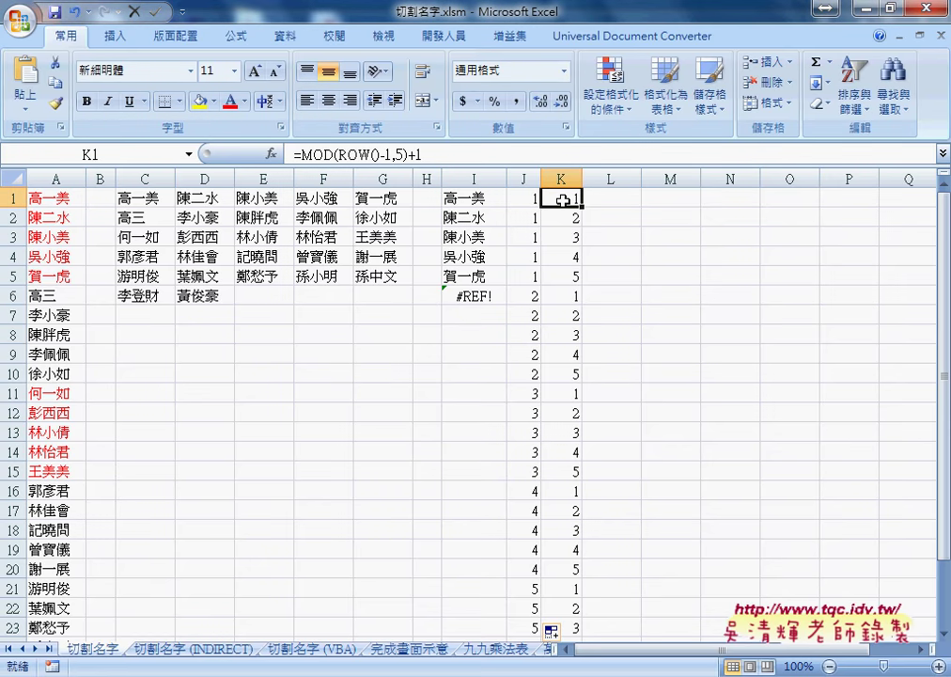
mouse_move(559, 196)
mouse_down()
mouse_move(576, 617)
mouse_move(580, 598)
mouse_up()
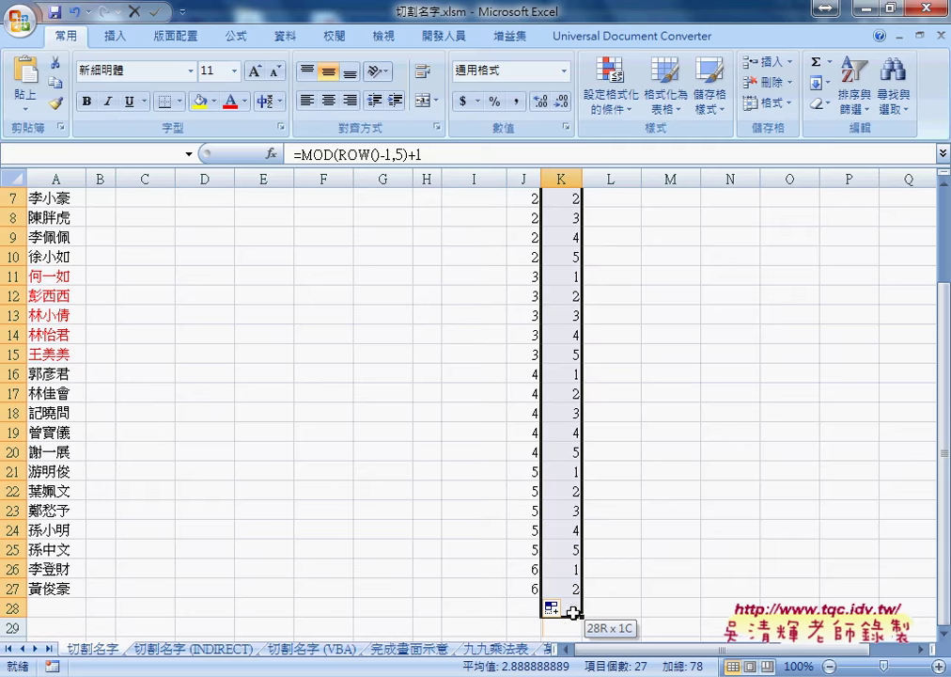
key(ctrl+z)
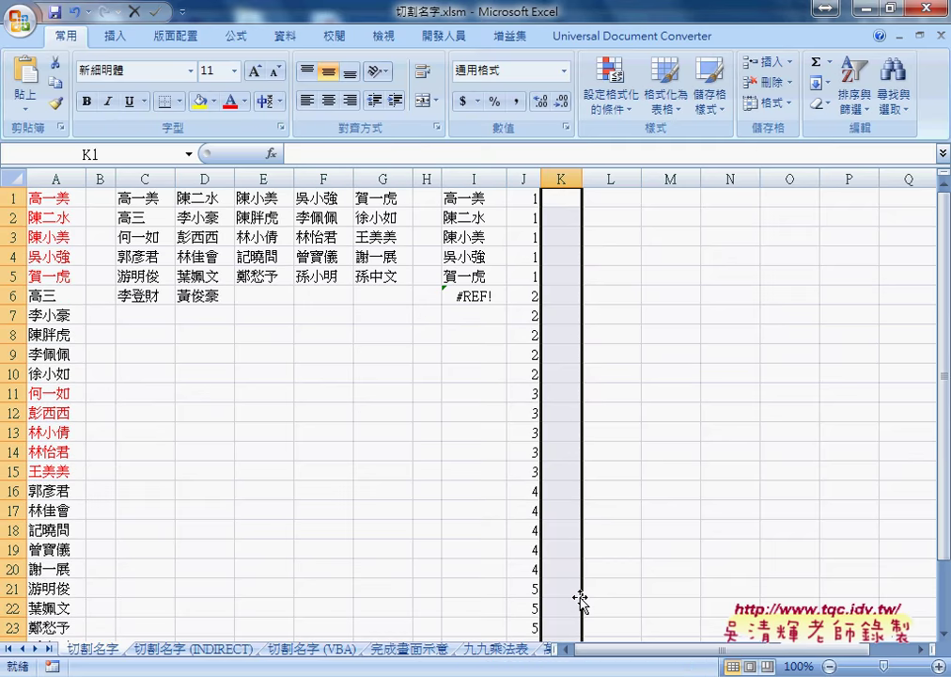
click(569, 199)
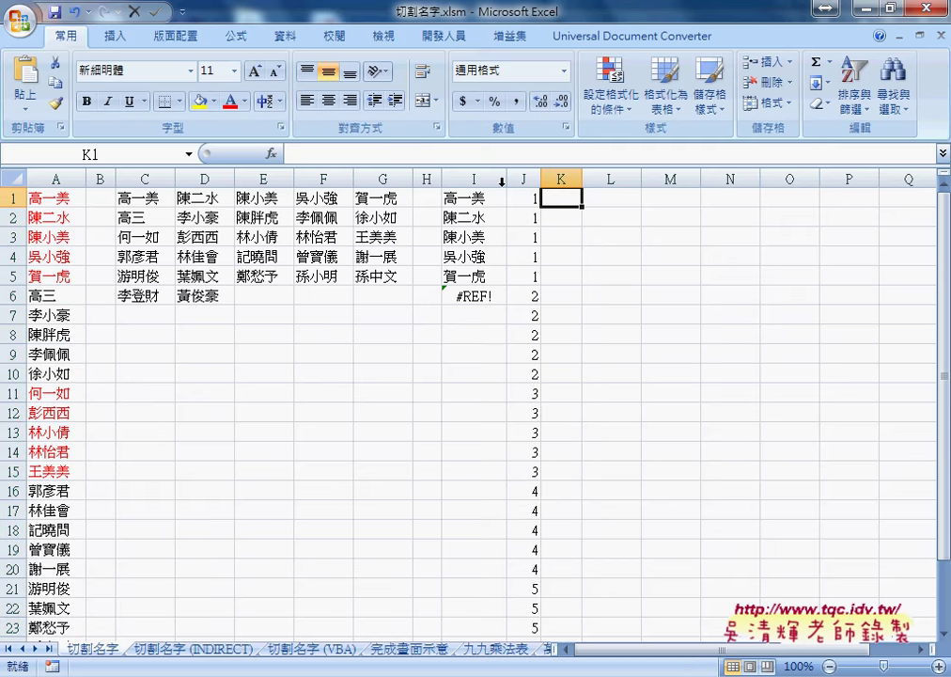
- Insert the MOD function into K1, found under the All category
click(272, 154)
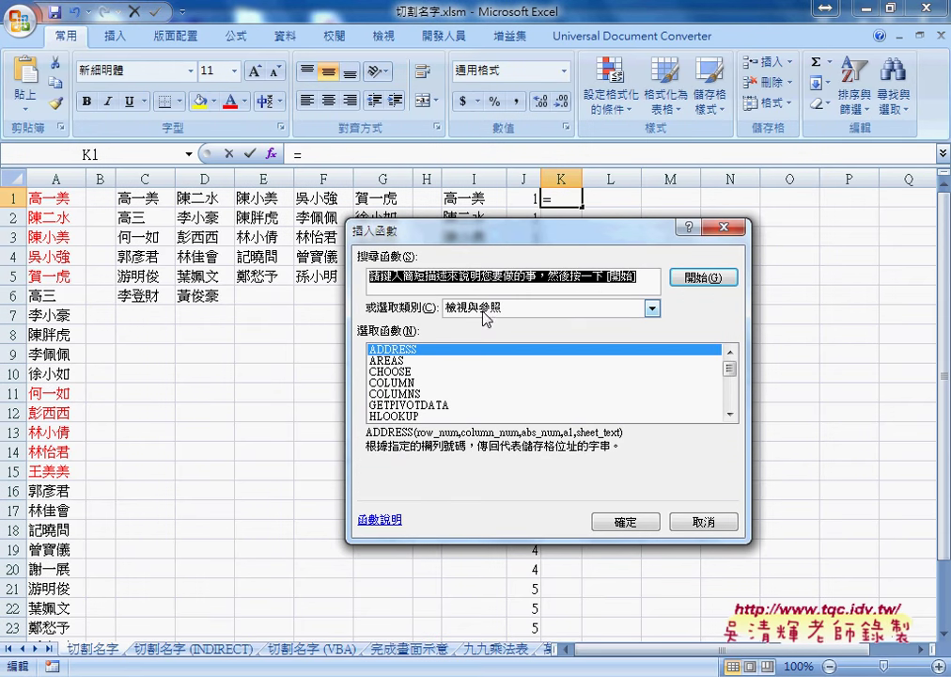
click(488, 313)
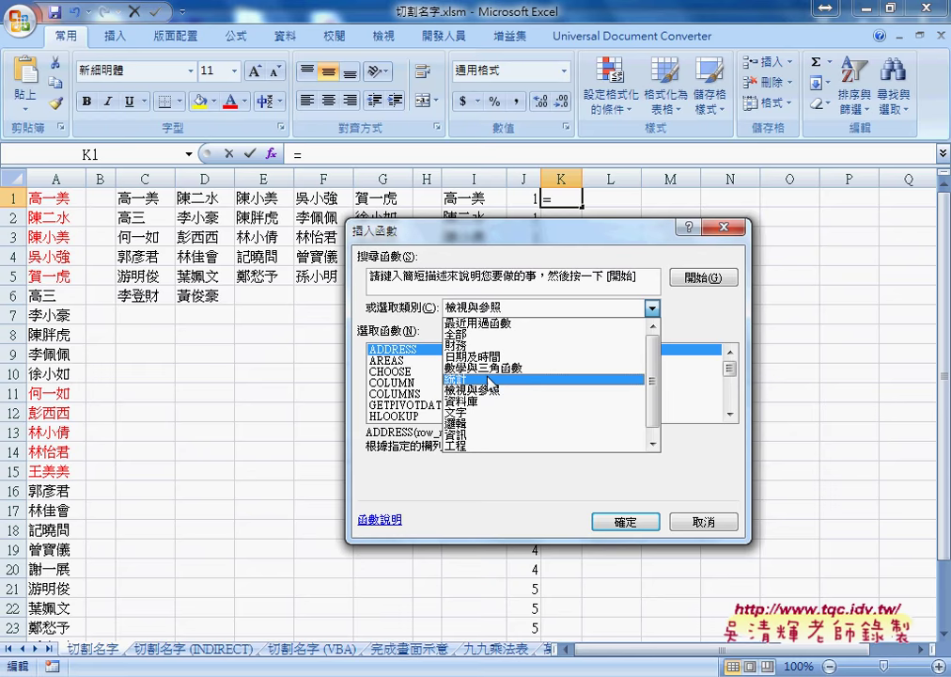
click(496, 411)
drag(730, 368, 730, 376)
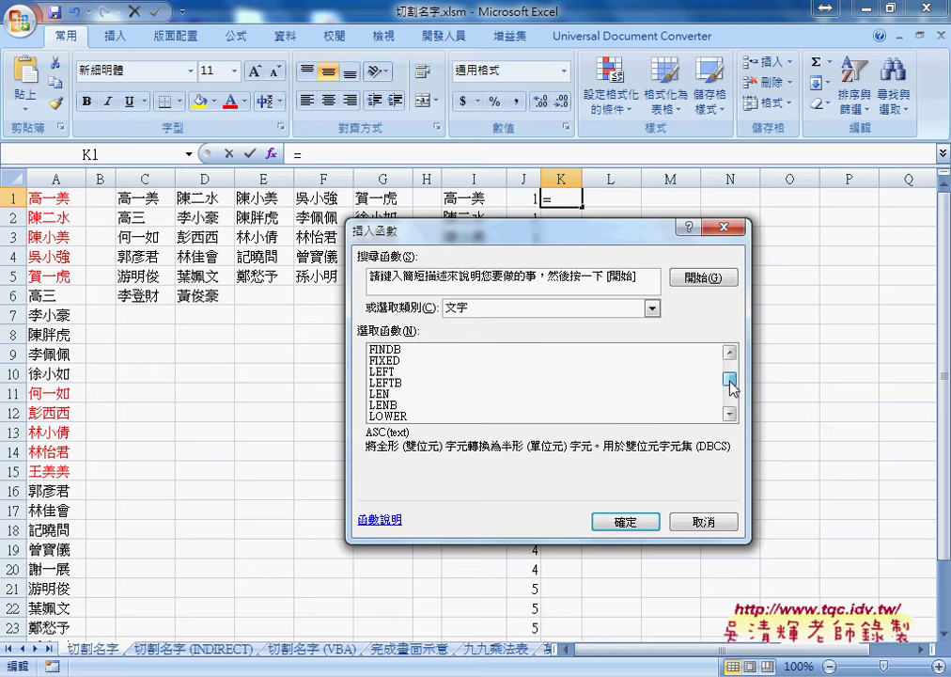
click(616, 308)
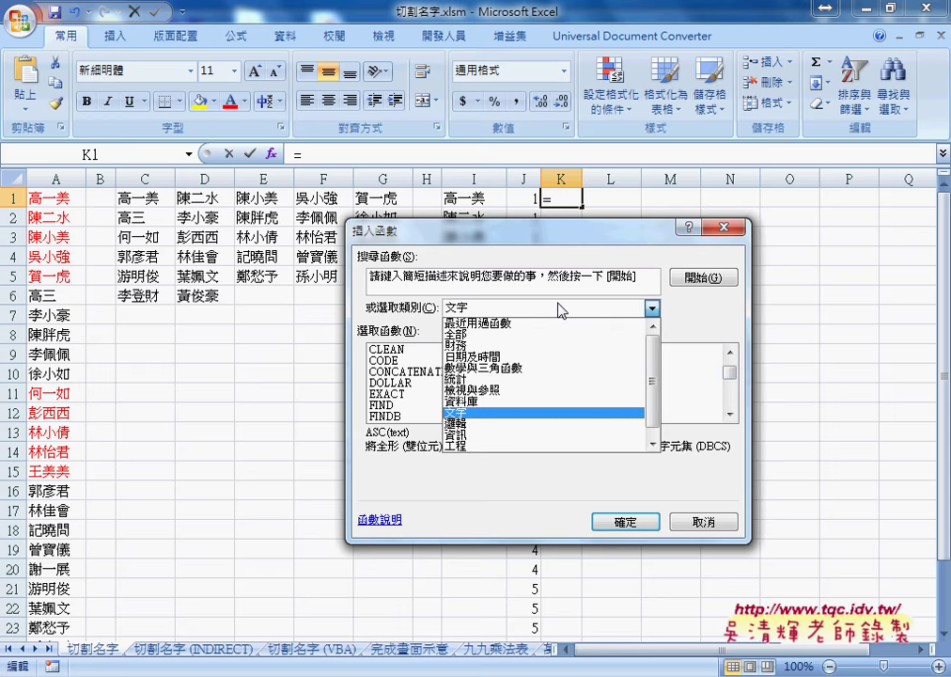
click(517, 334)
click(464, 361)
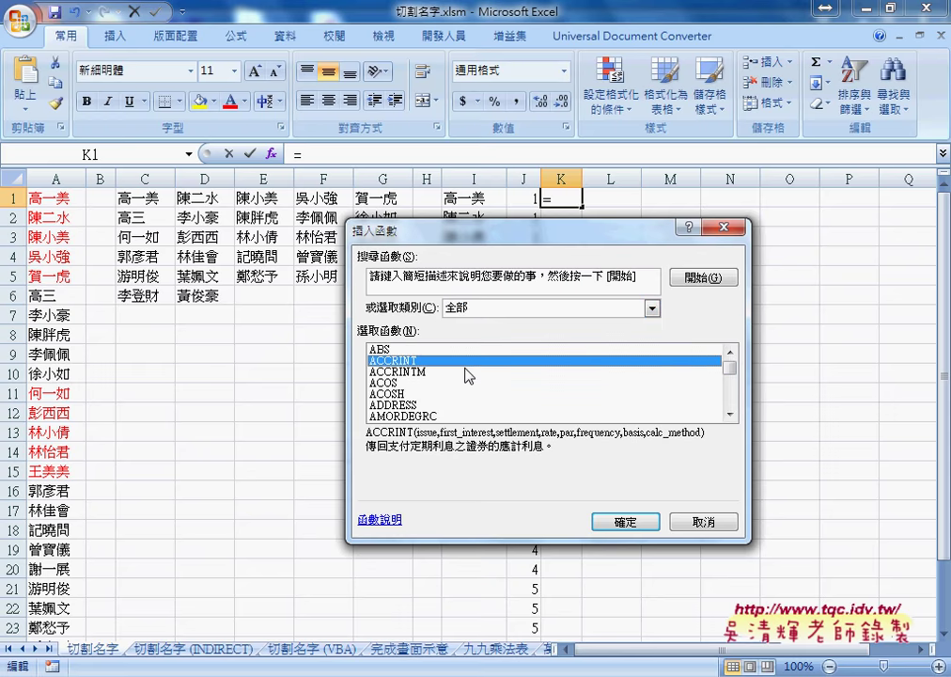
key(m)
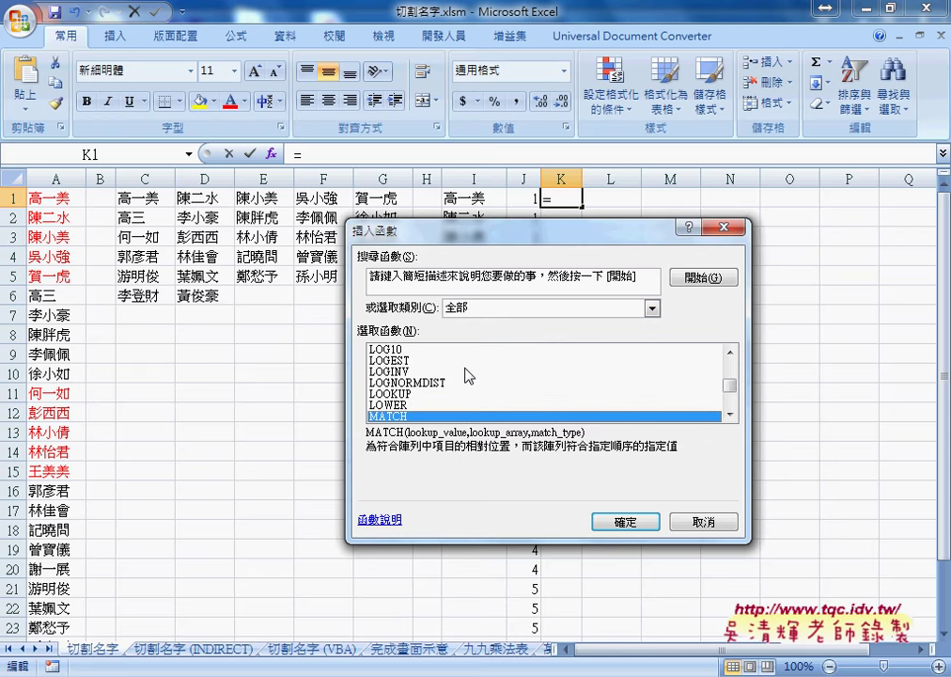
key(m)
key(o)
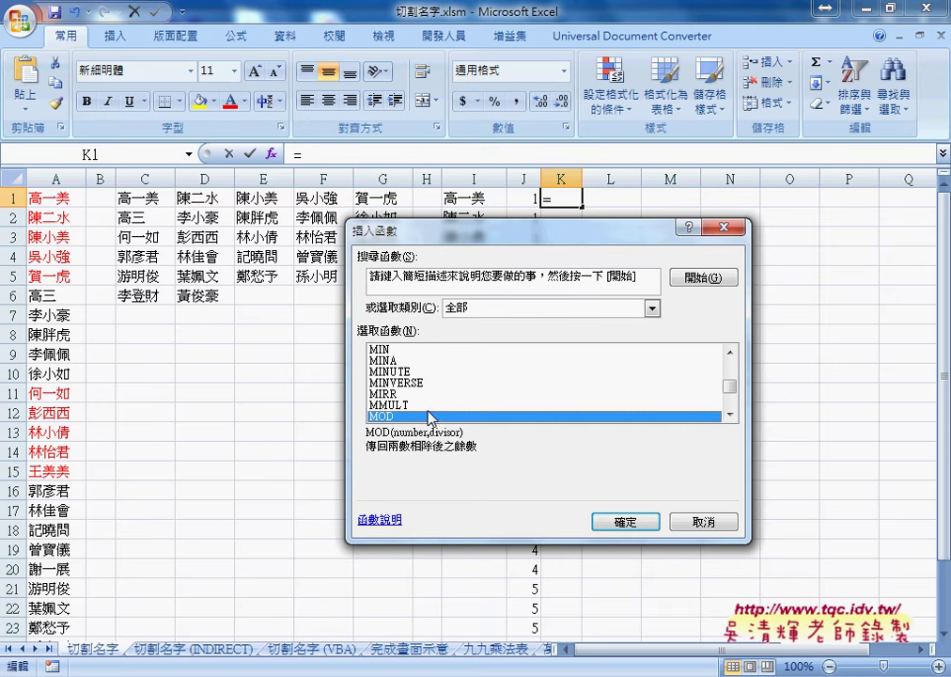
click(622, 522)
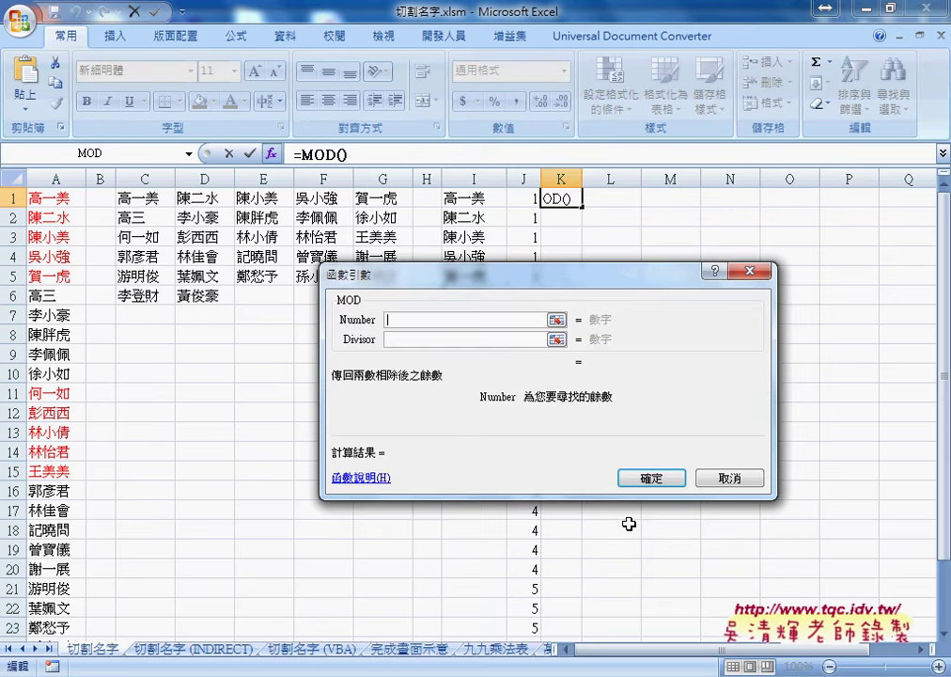
- Give MOD the Number ROW() and Divisor 5, and confirm =MOD(ROW(),5)
drag(518, 285, 657, 304)
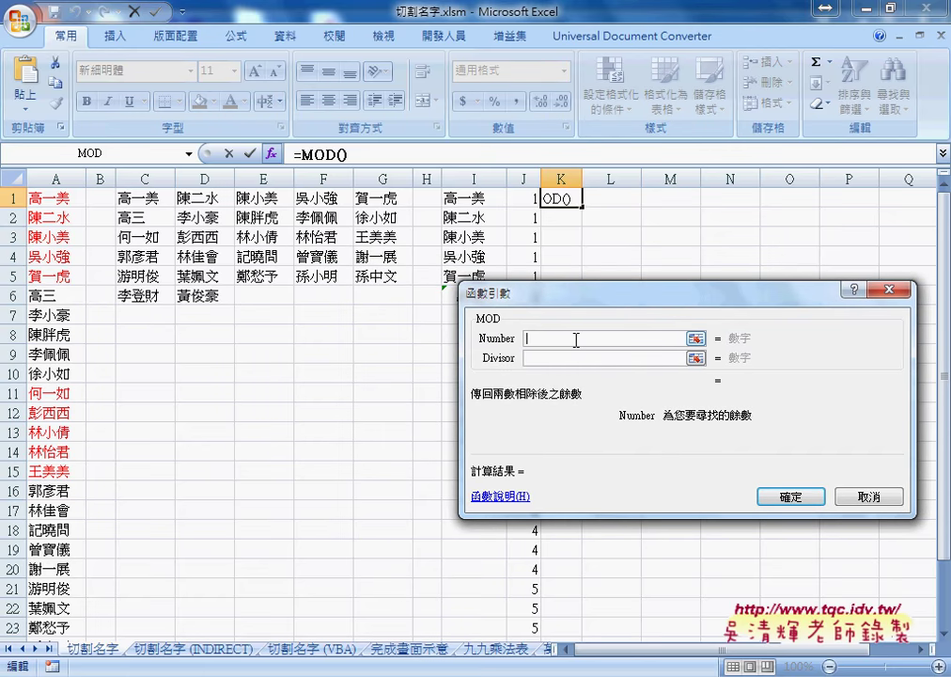
text(row)
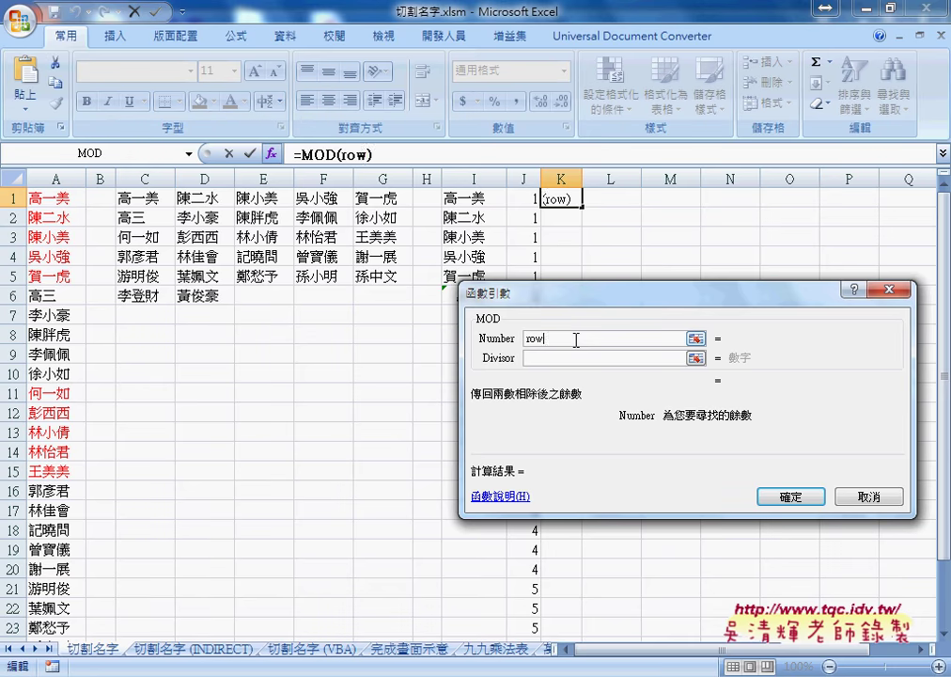
text(())
click(537, 357)
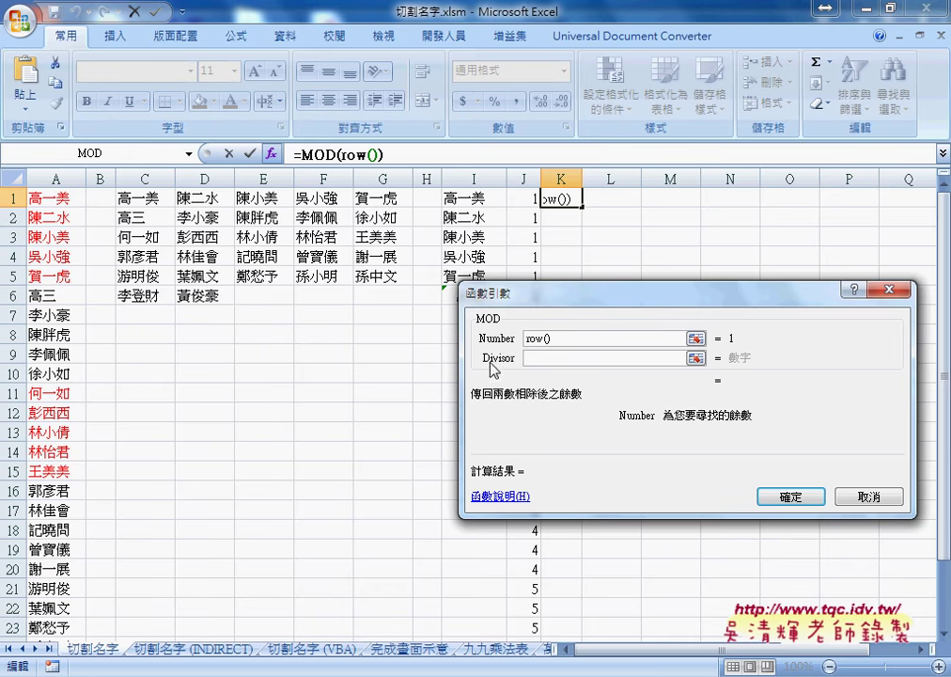
click(575, 358)
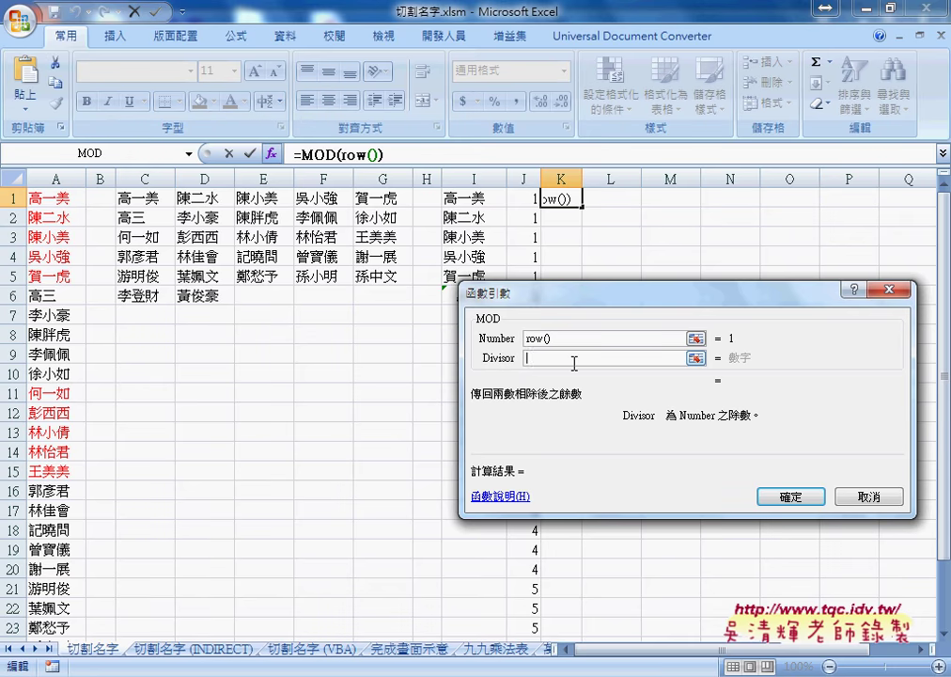
text(5)
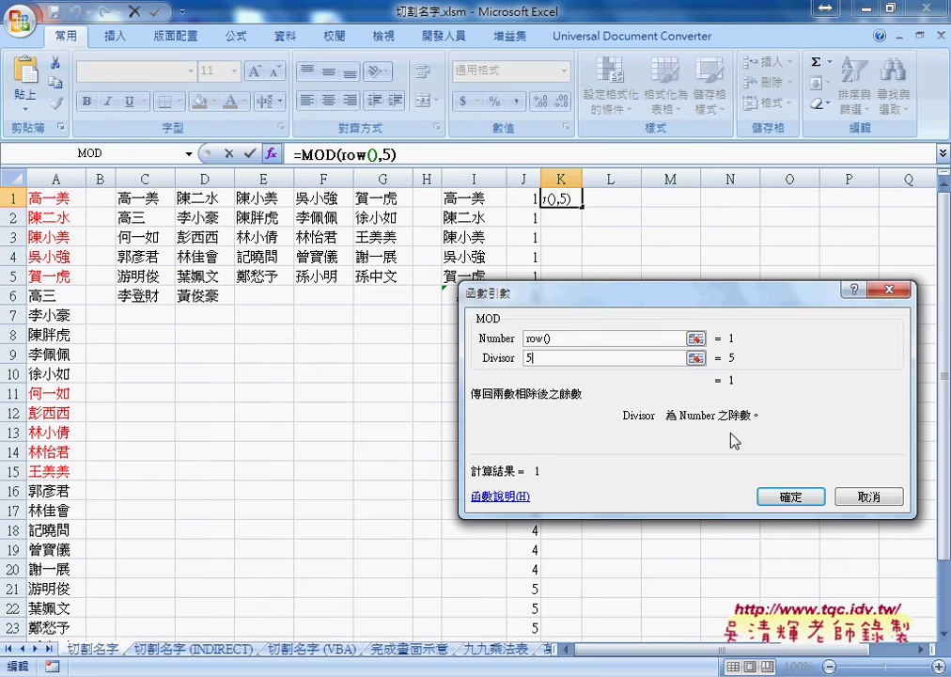
click(802, 502)
- Copy K1 down to K5, change its divisor to 6, and fill =MOD(ROW(),6) to K10
drag(582, 204, 583, 293)
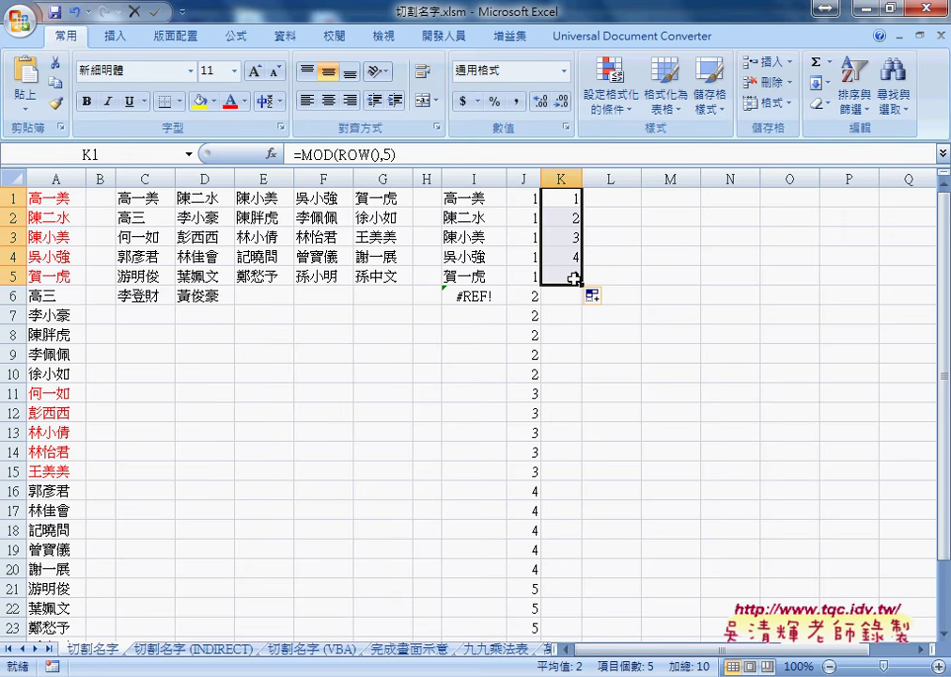
double_click(389, 153)
text(6)
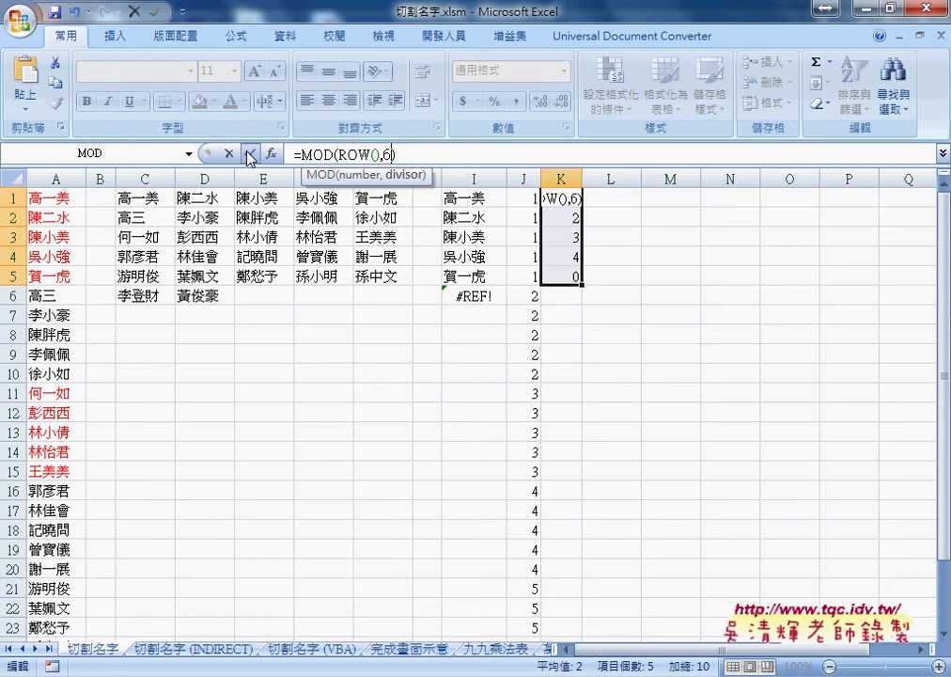
key(Return)
click(562, 195)
drag(582, 208, 580, 378)
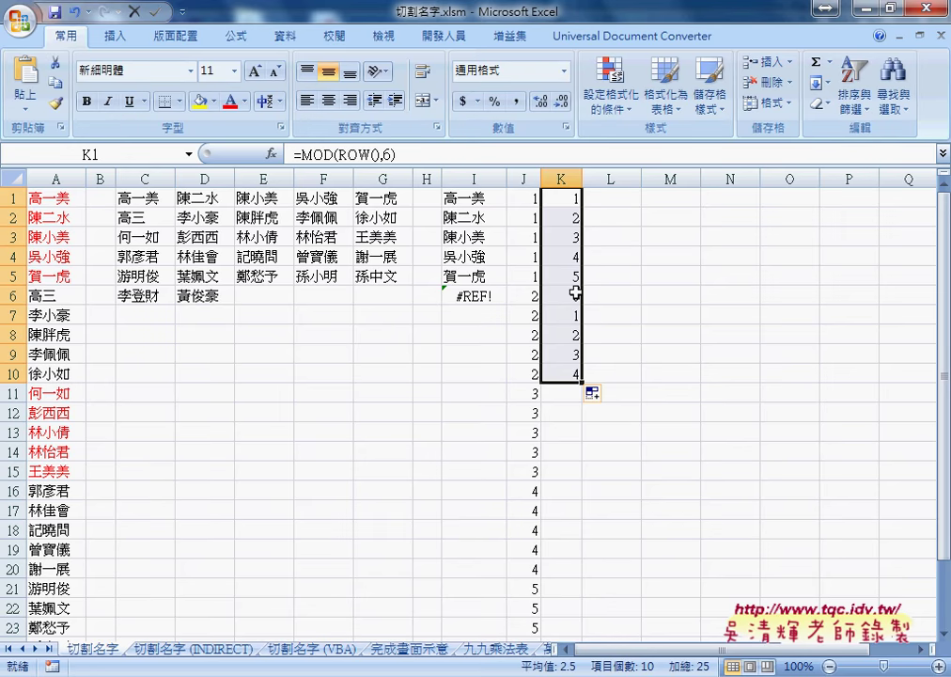
click(564, 199)
- Append +1 to K1's MOD formula and copy it down to K5
click(425, 155)
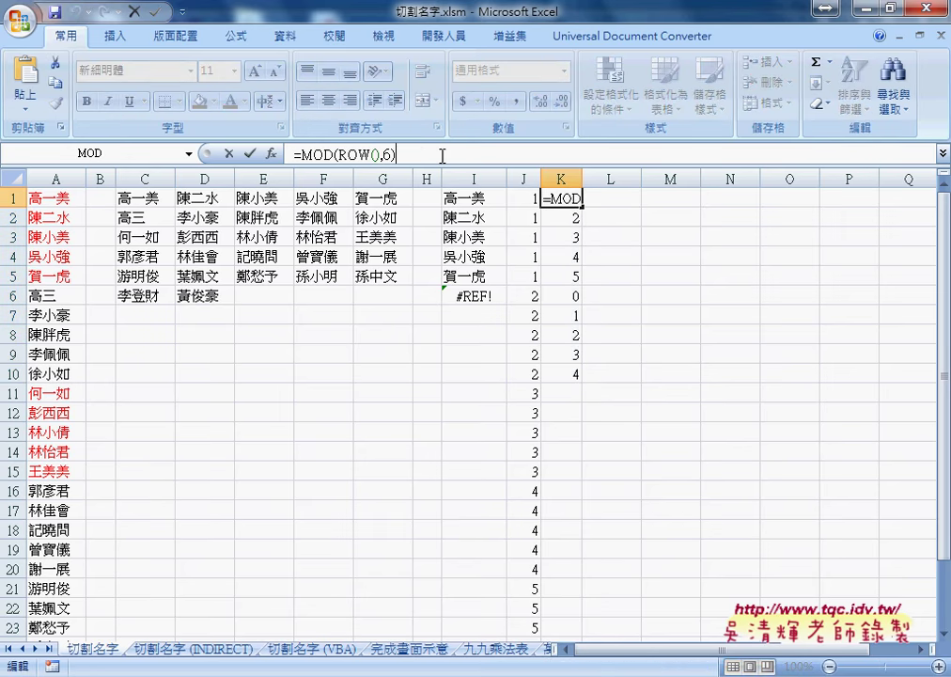
text(+)
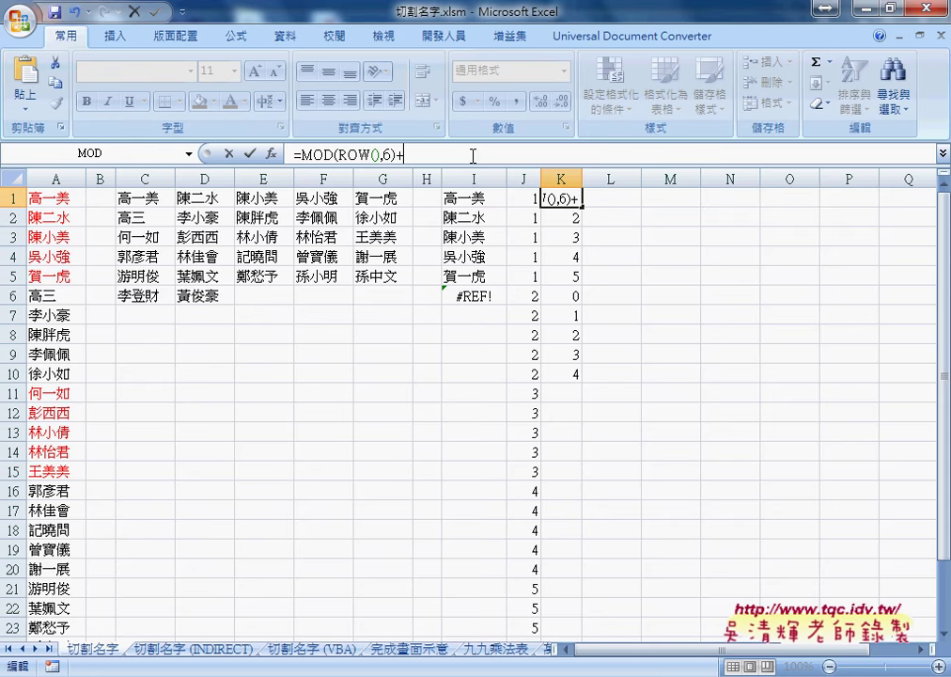
text(1)
click(250, 153)
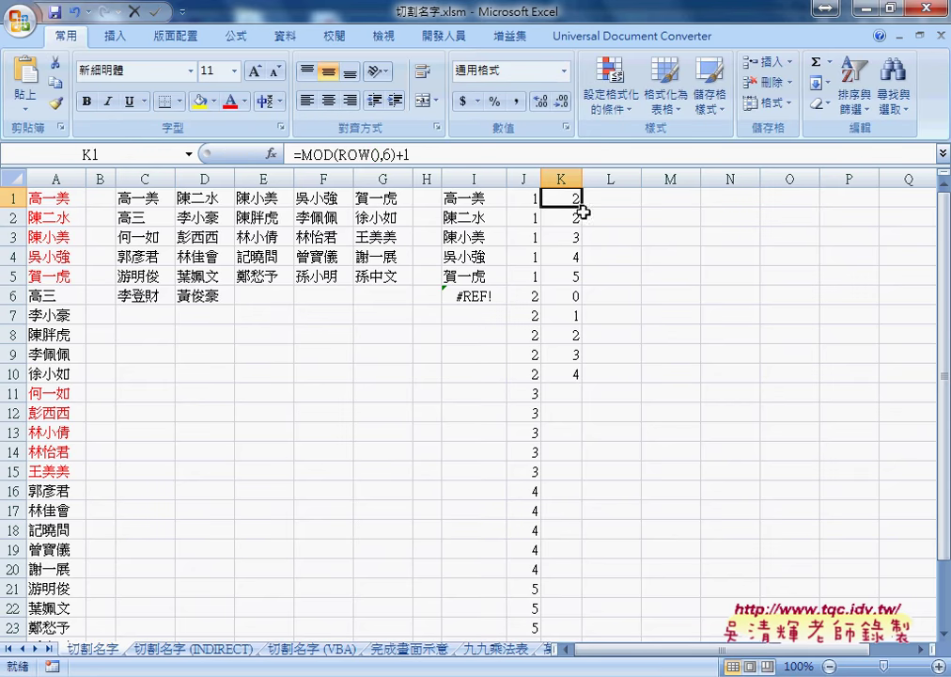
drag(582, 204, 582, 302)
drag(584, 293, 584, 290)
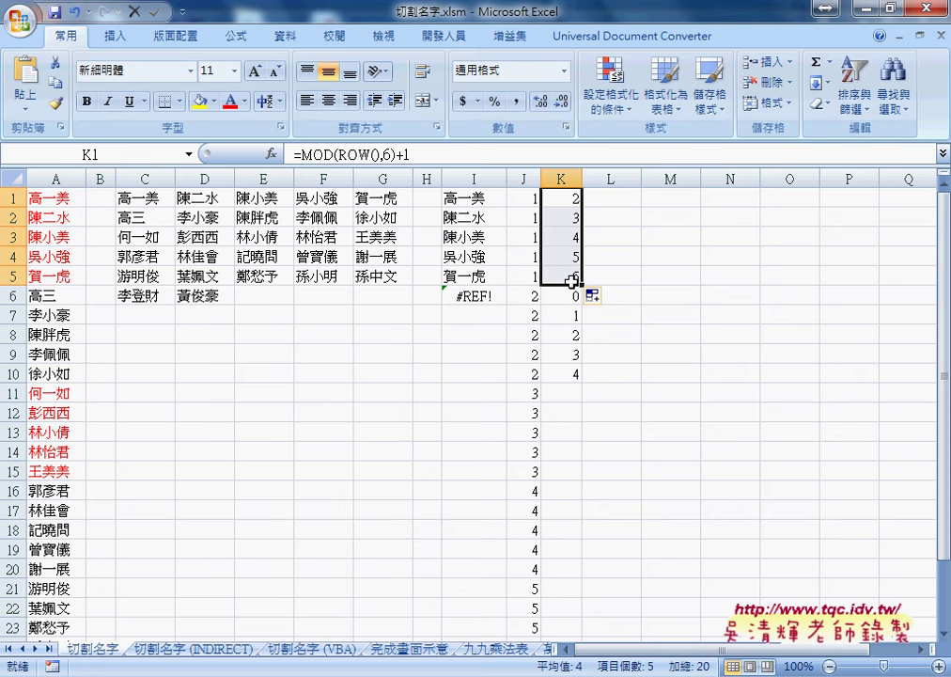
- Change K1's formula to use ROW()-1 and fill it down through K10
click(410, 155)
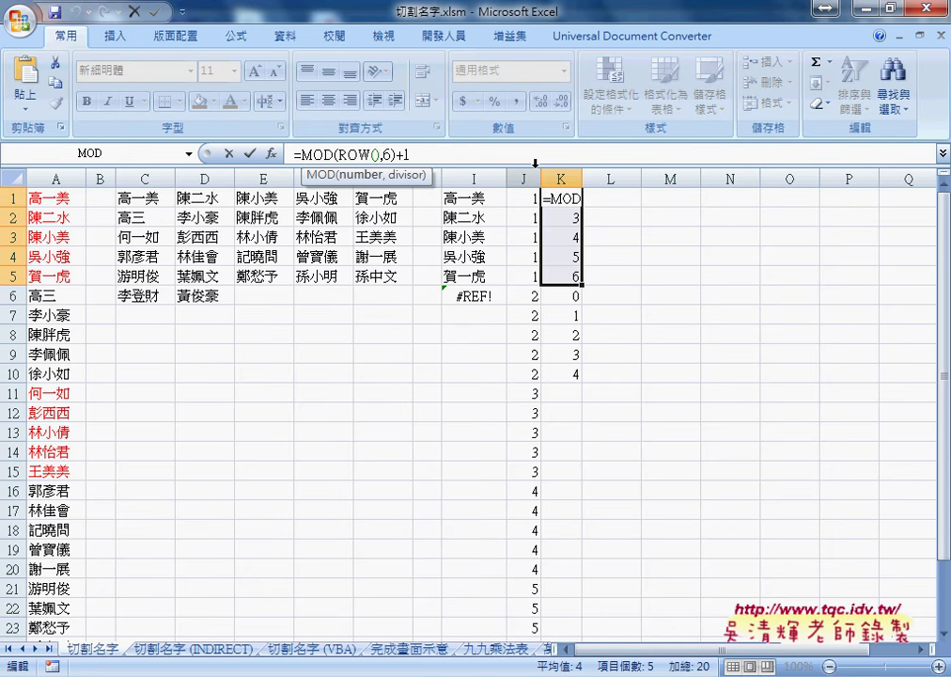
text(-1)
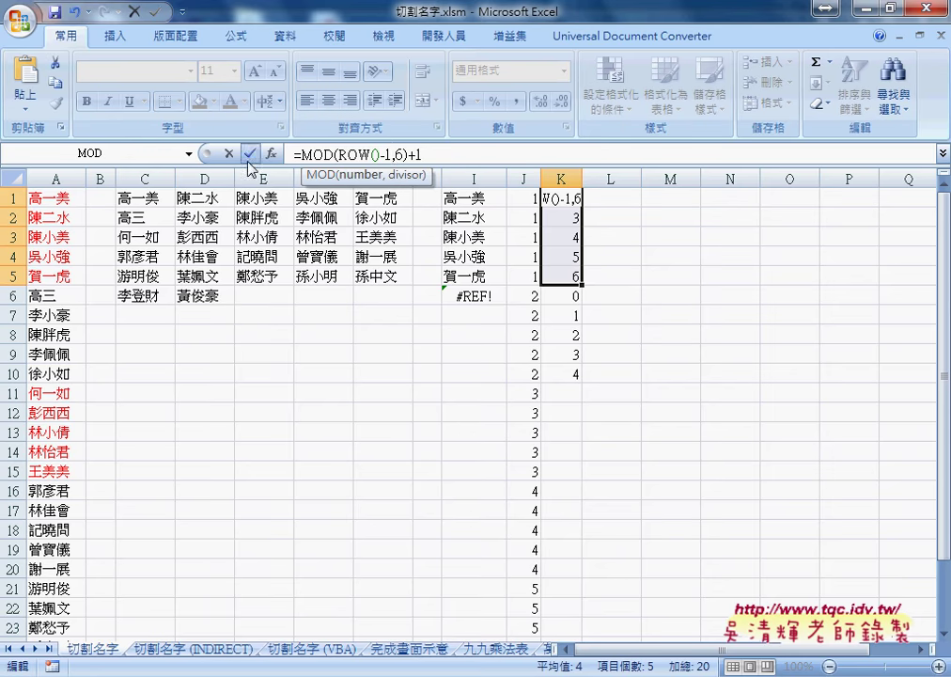
key(Return)
click(559, 198)
drag(580, 207, 581, 376)
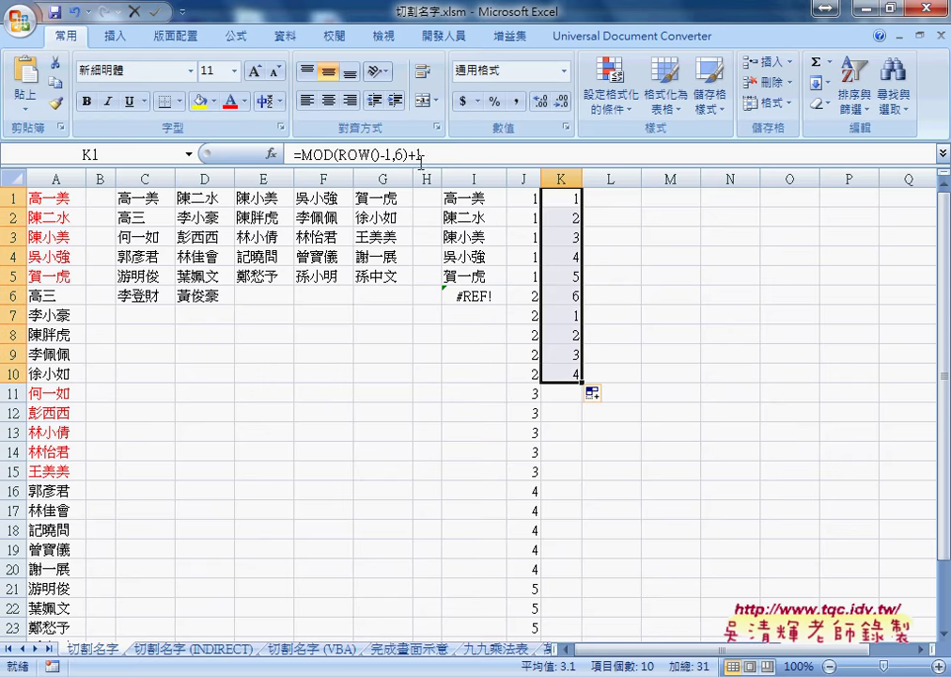
- Set the divisor to 5, refill =MOD(ROW()-1,5)+1 through K10, and select K1:K5
double_click(402, 153)
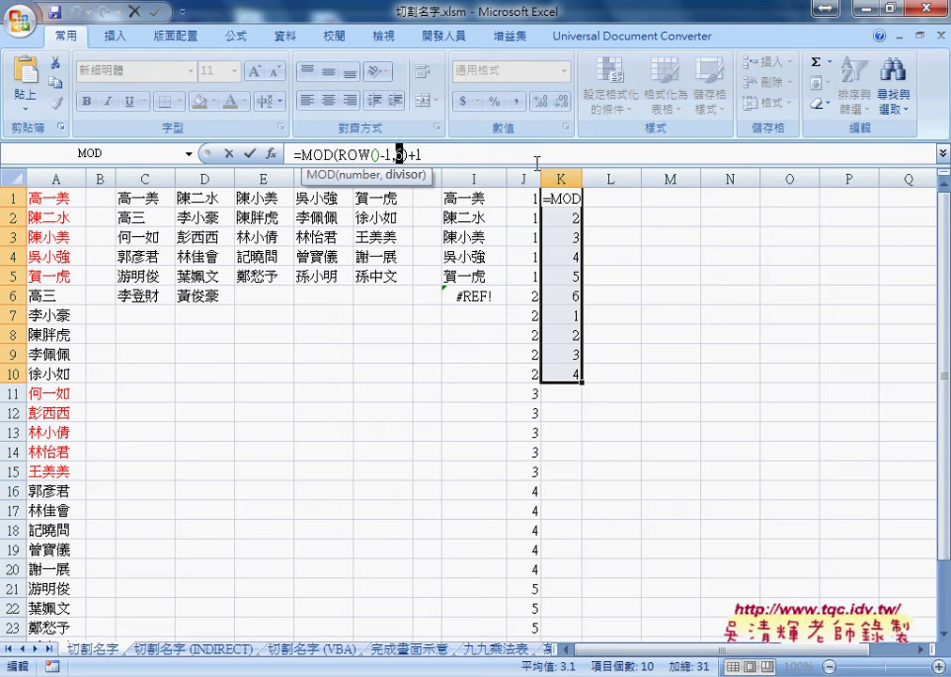
text(5)
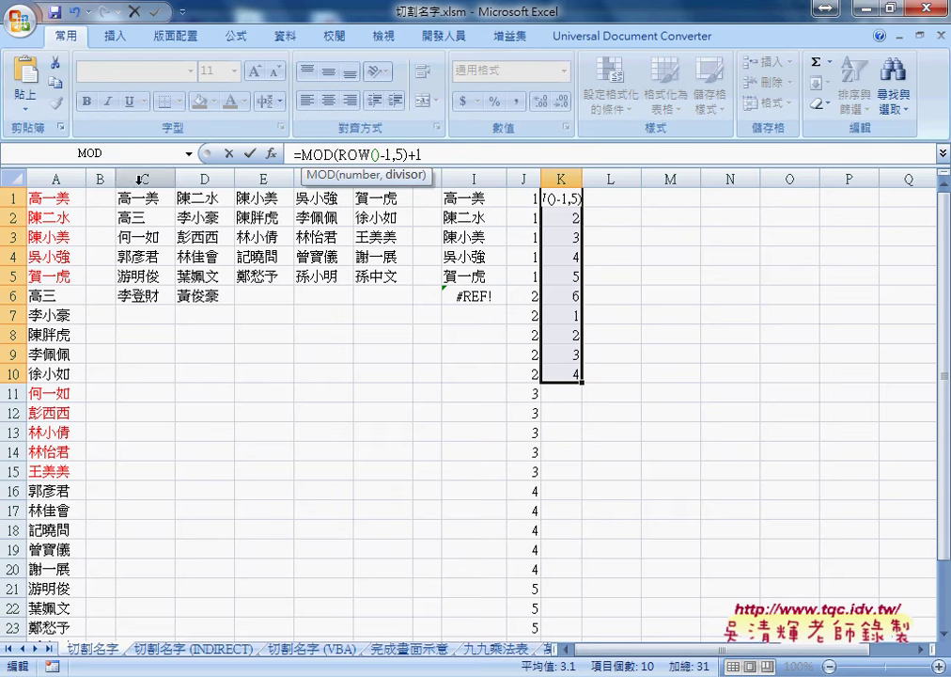
click(249, 154)
click(580, 199)
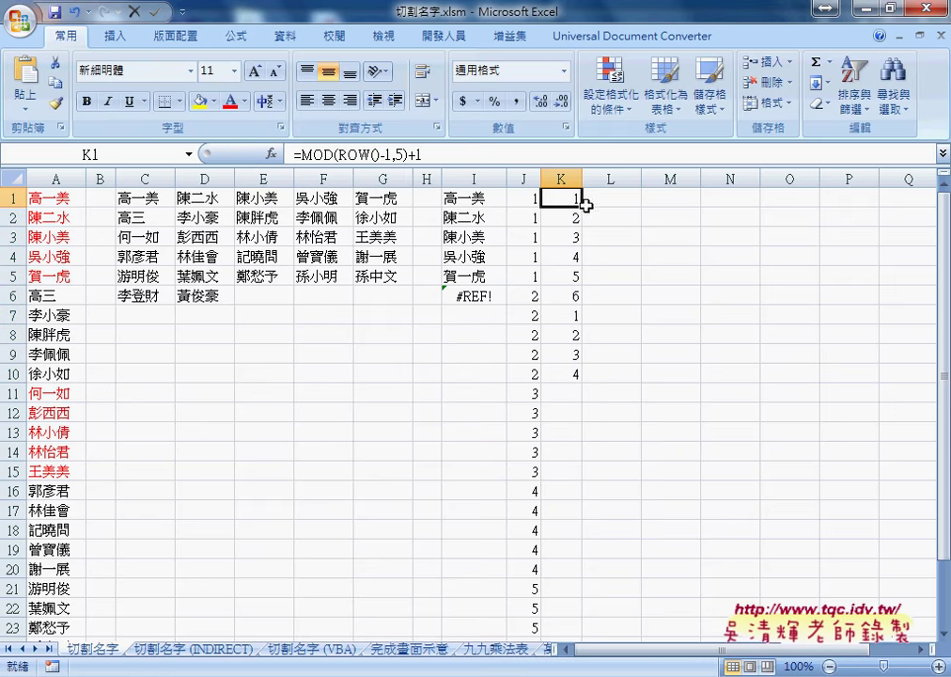
drag(583, 205, 578, 376)
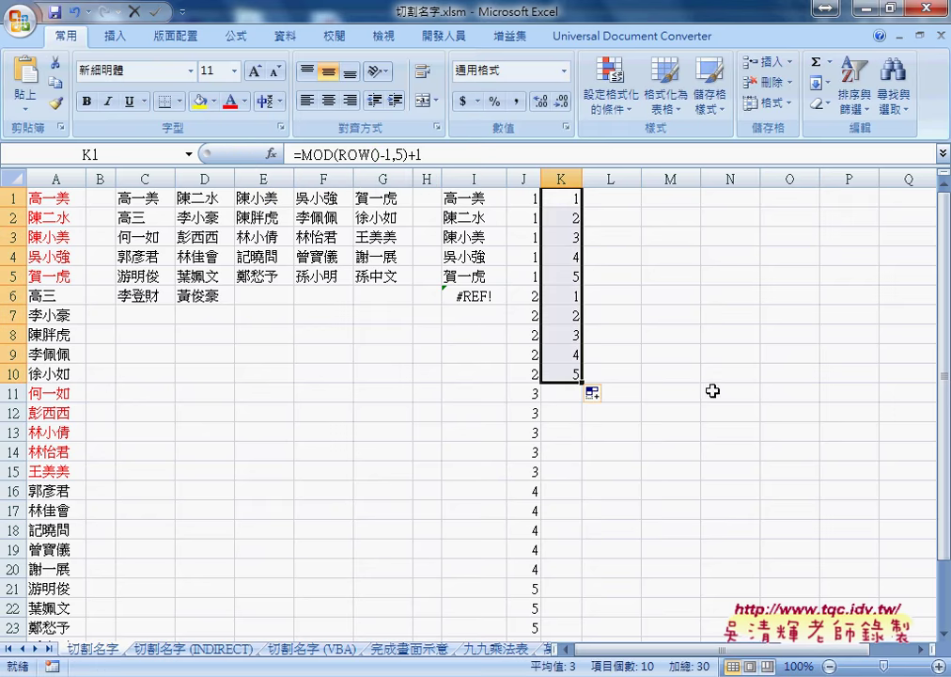
drag(564, 198, 574, 377)
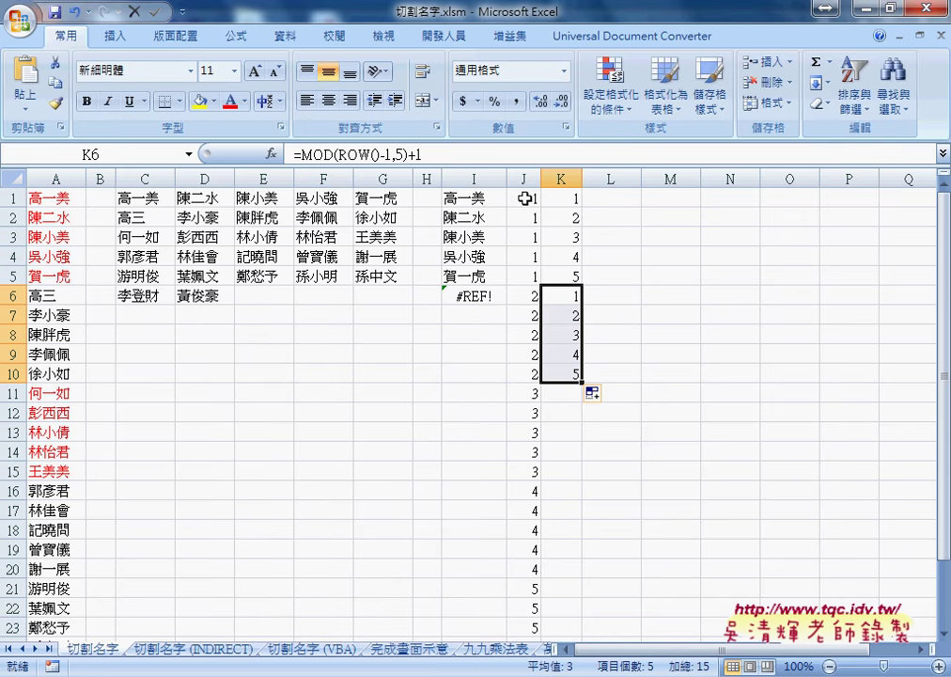
- Compare J1:J5 with K1:K5, fill K's MOD formula to K27, and check J1 and K1
drag(524, 197, 520, 275)
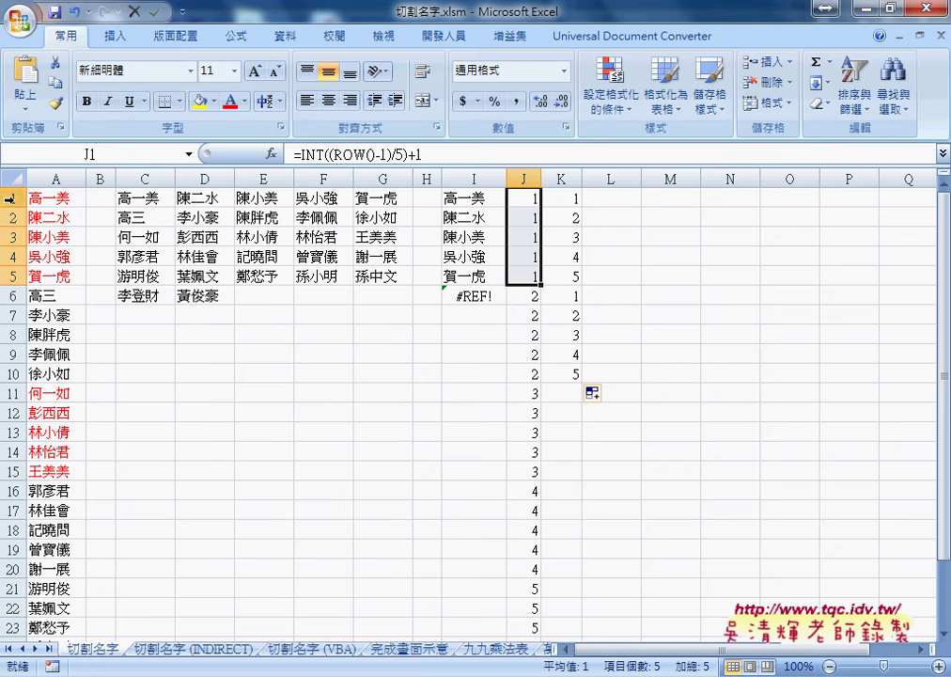
click(569, 201)
drag(571, 203, 569, 275)
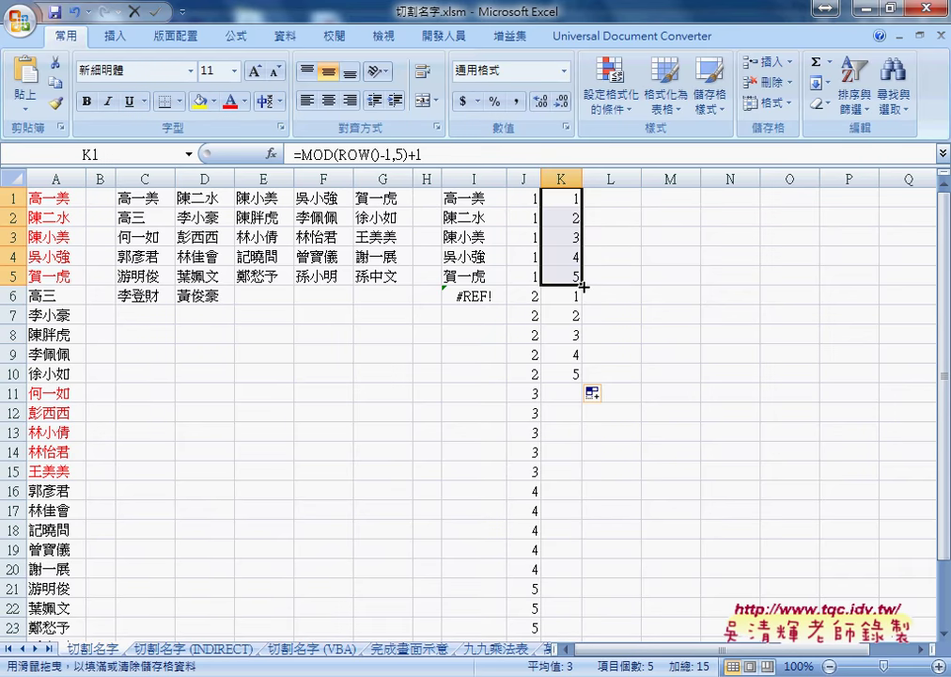
drag(583, 286, 577, 606)
click(522, 202)
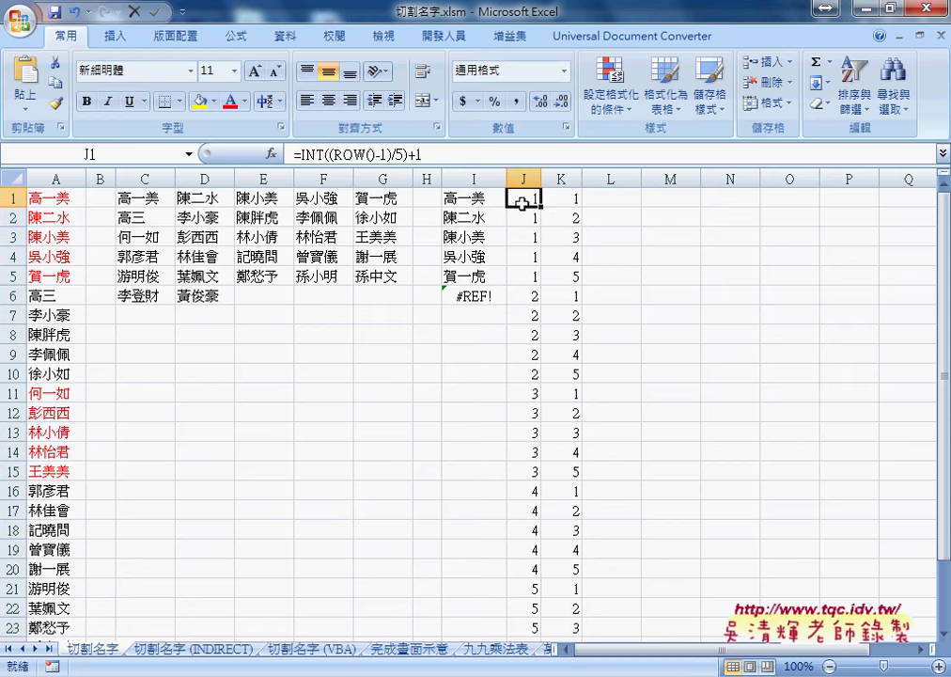
click(566, 201)
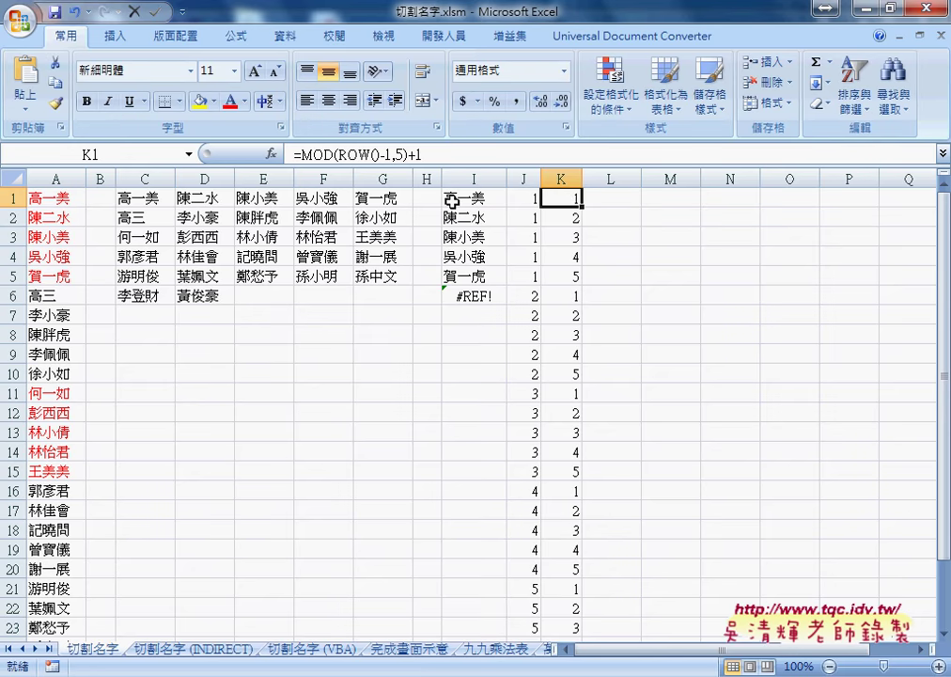
key(Left)
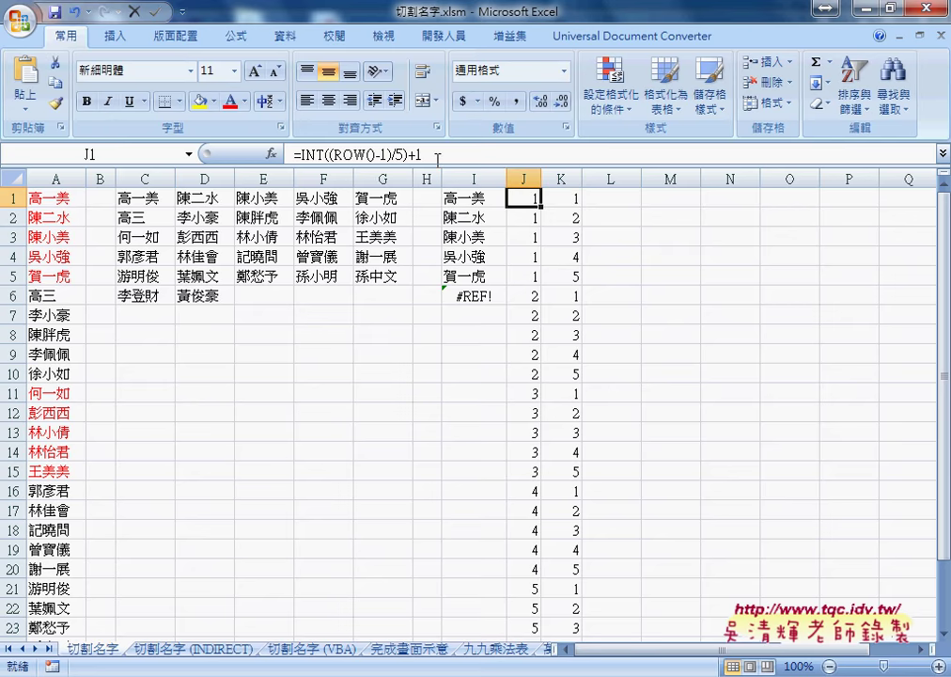
- Replace I1's INDEX row argument 1 with J1's INT((ROW()-1)/5)+1 expression
drag(432, 154, 297, 154)
right_click(323, 157)
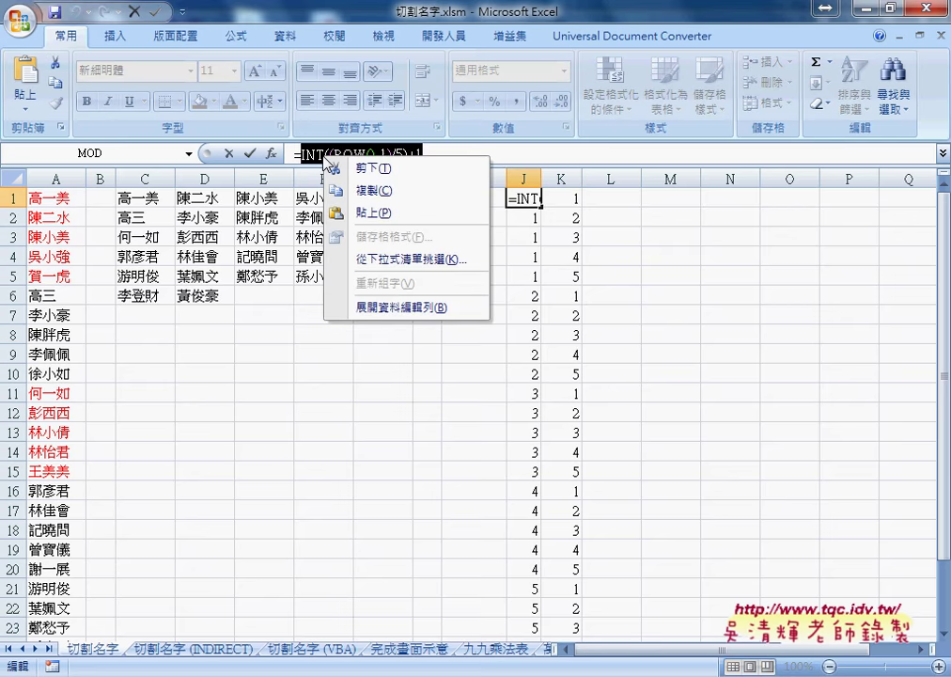
click(367, 190)
click(229, 153)
click(460, 199)
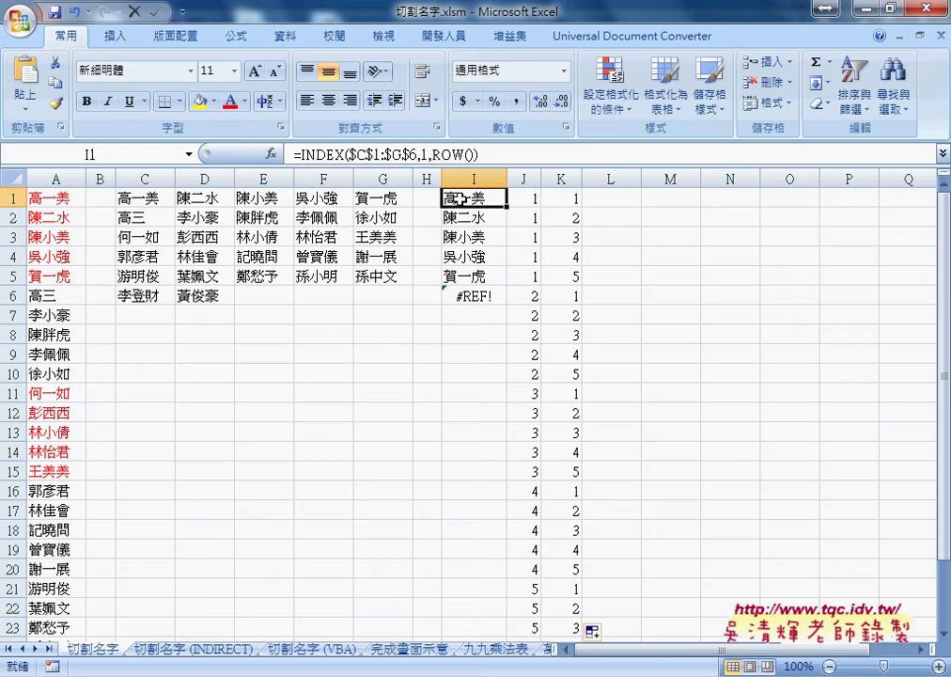
click(432, 154)
text(1)
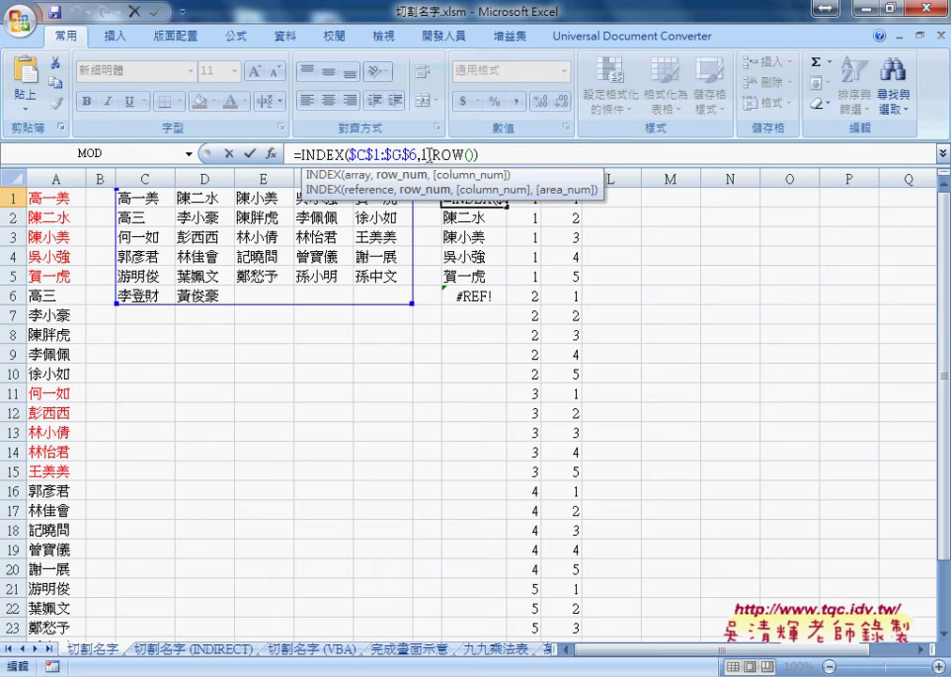
double_click(424, 154)
right_click(425, 154)
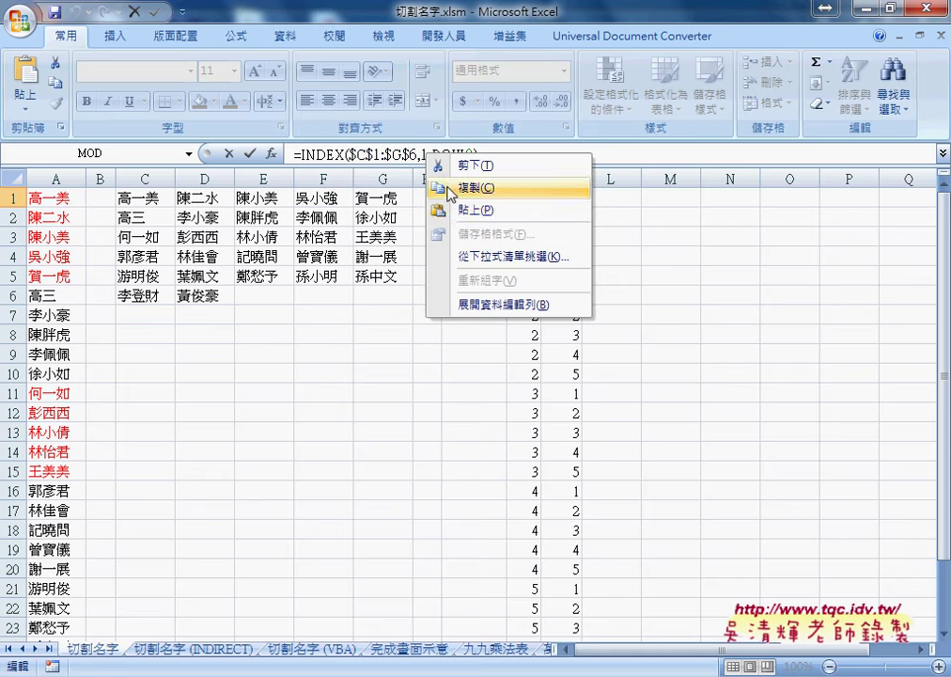
click(460, 211)
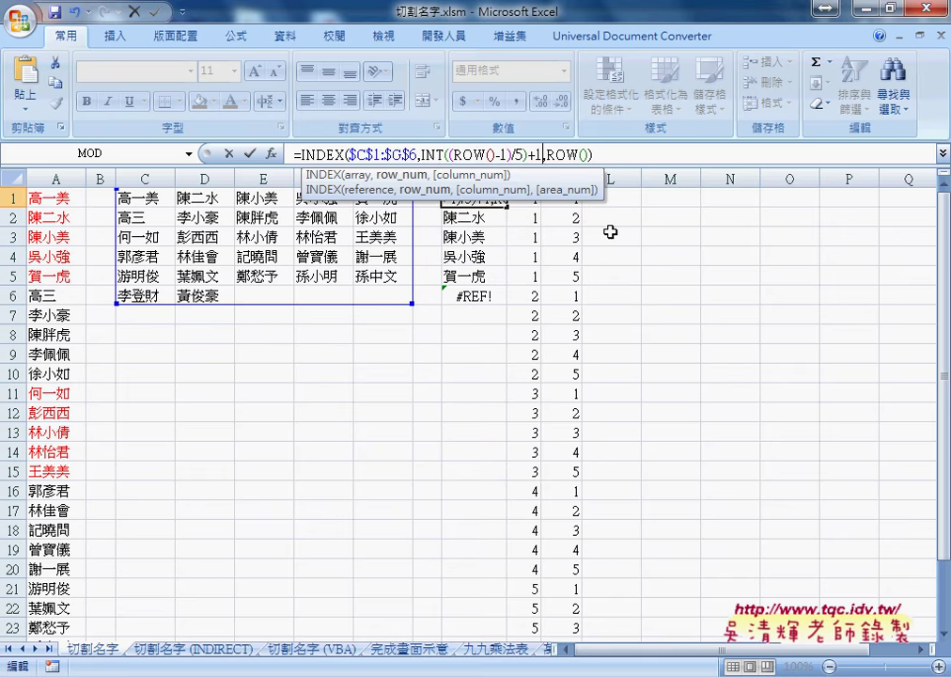
click(250, 154)
- Replace INDEX's ROW() column argument with K1's MOD(ROW()-1,5)+1 and fill I1 down to I27
click(561, 199)
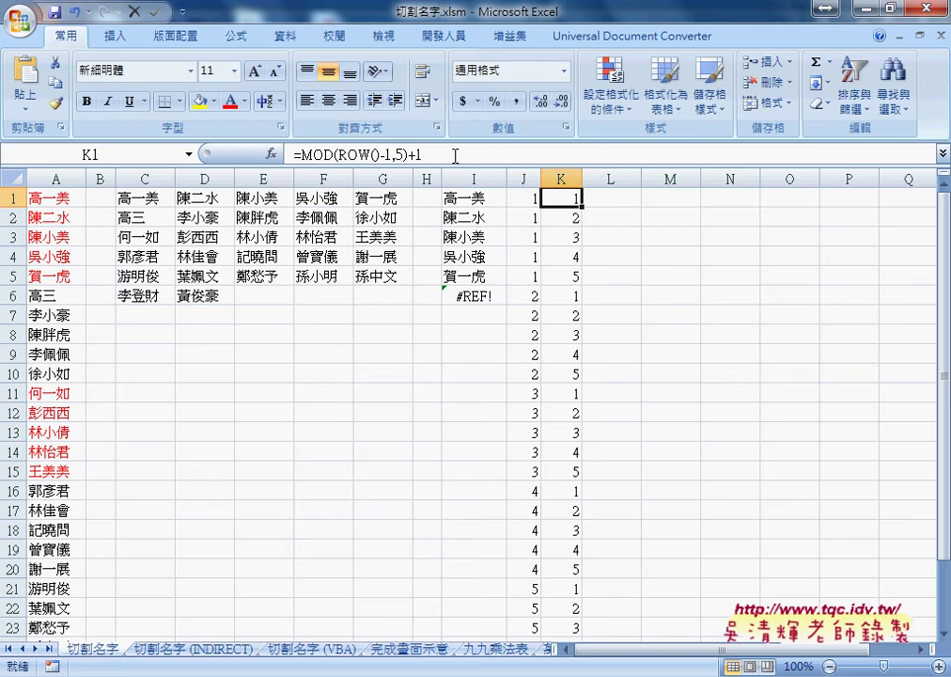
drag(423, 154, 303, 154)
right_click(310, 155)
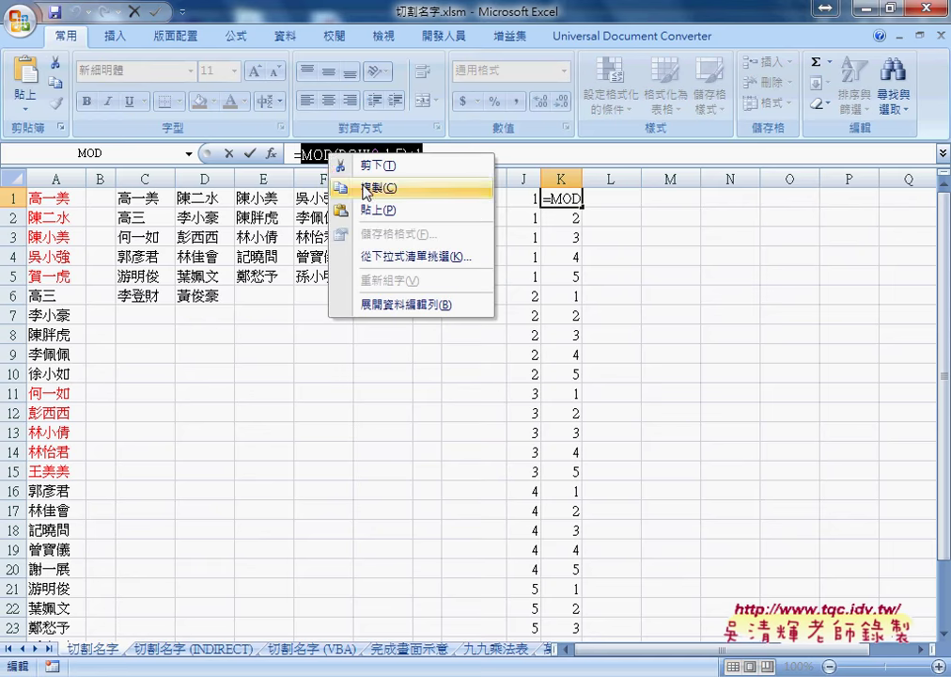
click(361, 186)
click(251, 154)
click(475, 199)
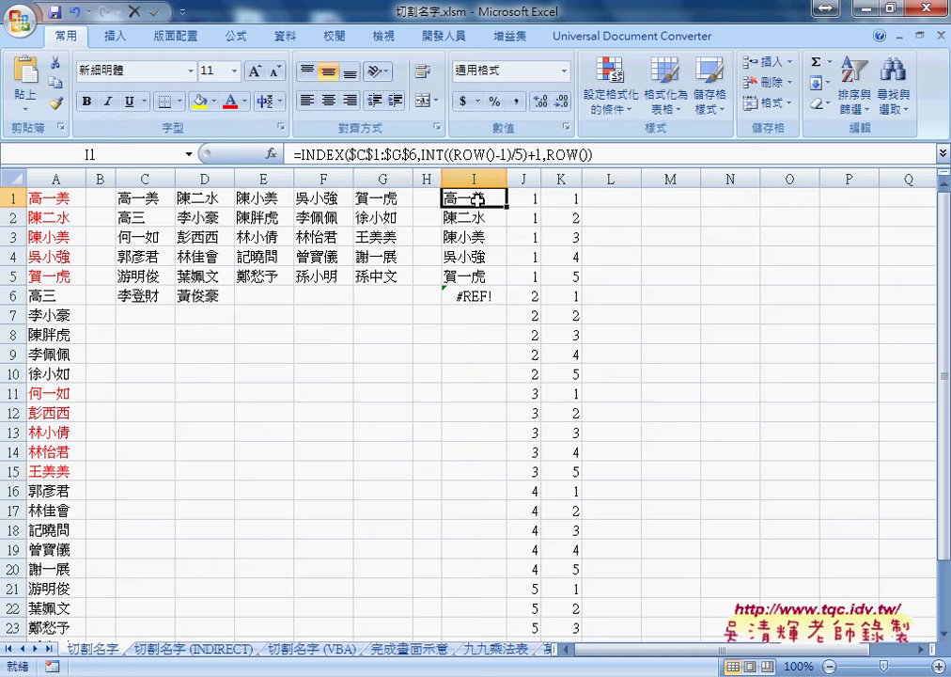
double_click(562, 154)
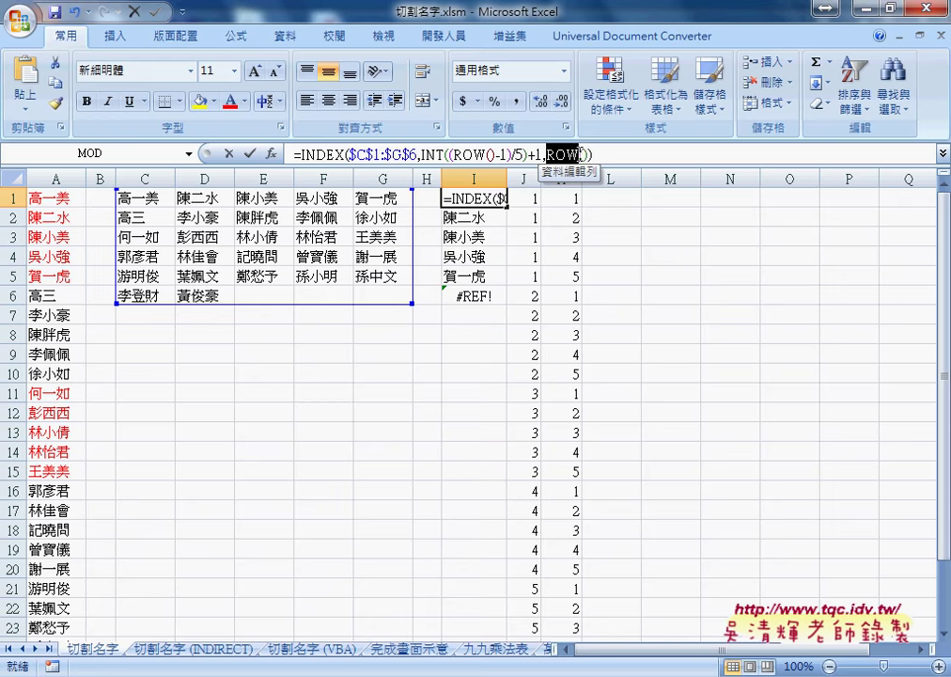
right_click(564, 157)
click(610, 212)
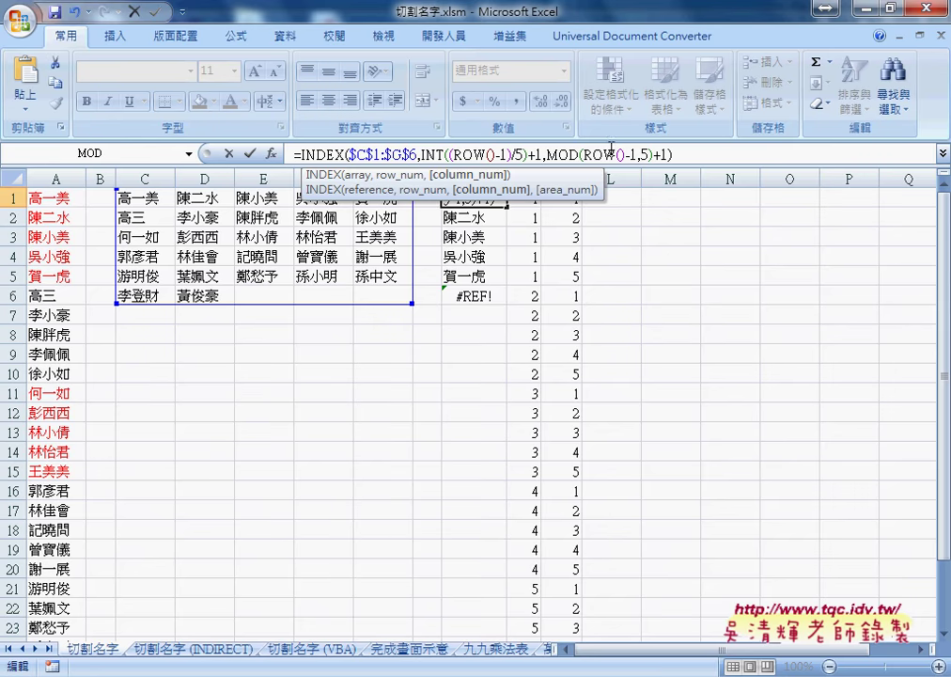
click(249, 153)
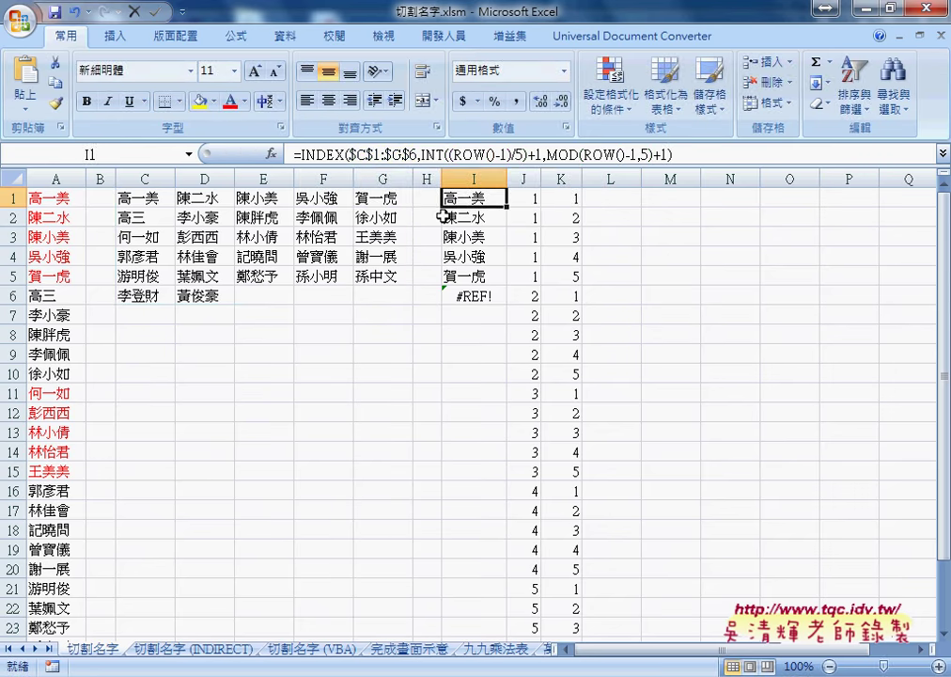
drag(503, 211, 506, 613)
- Review the helper numbers by selecting columns J:K, then J1:K27, beside column I's names
scroll(188, 593, up, 2)
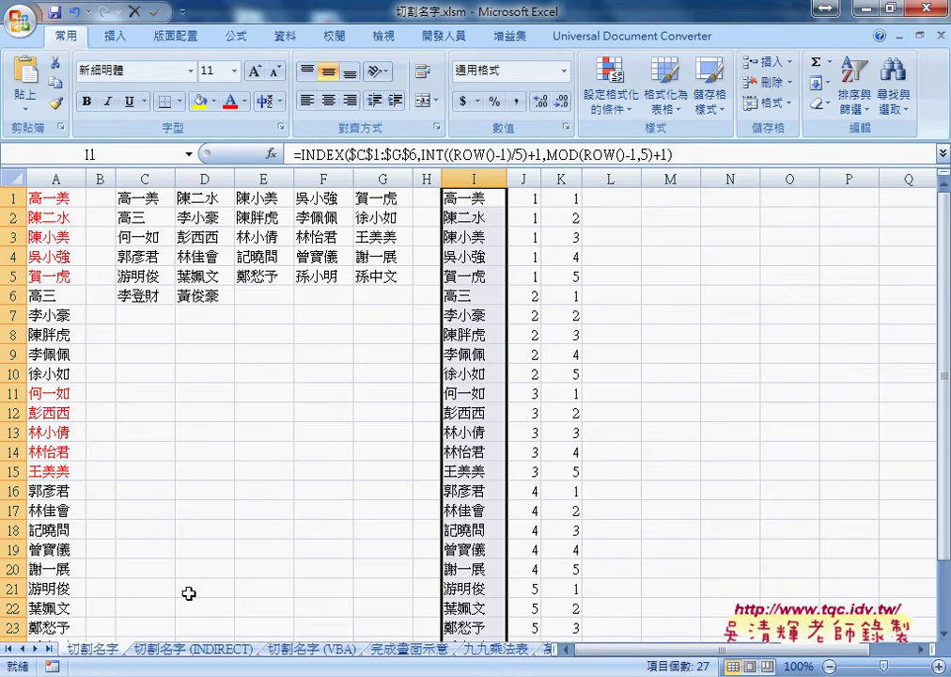
drag(523, 177, 549, 175)
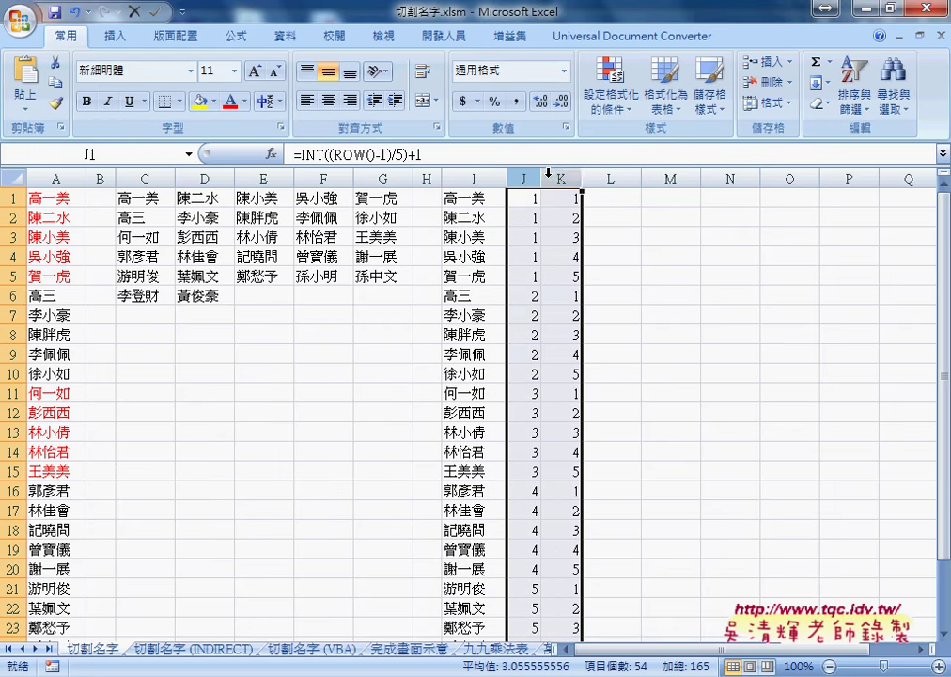
click(467, 201)
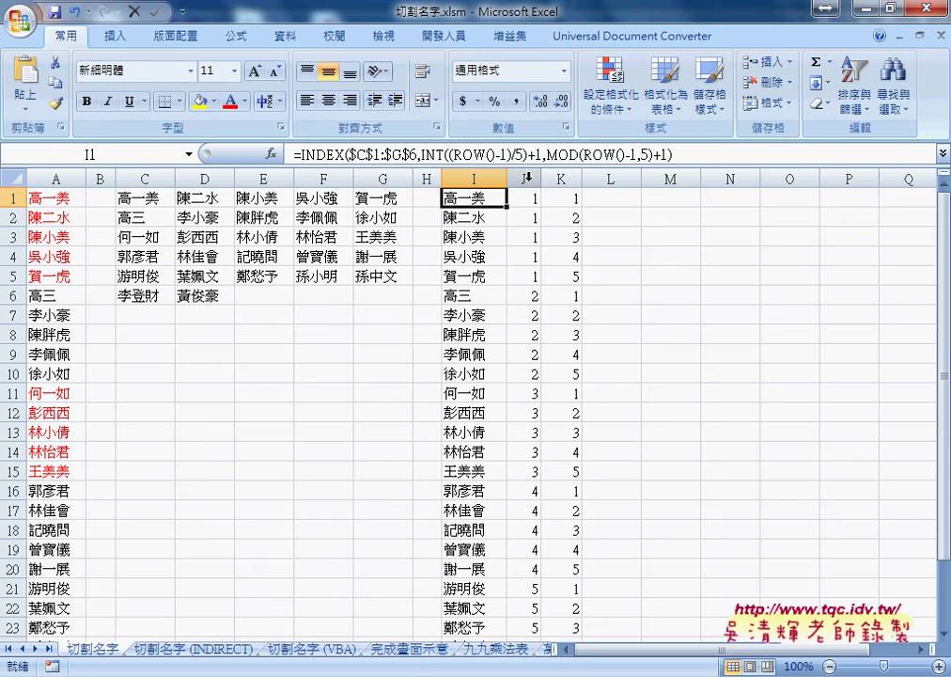
click(518, 201)
key(ctrl+shift+Right)
key(ctrl+shift+Down)
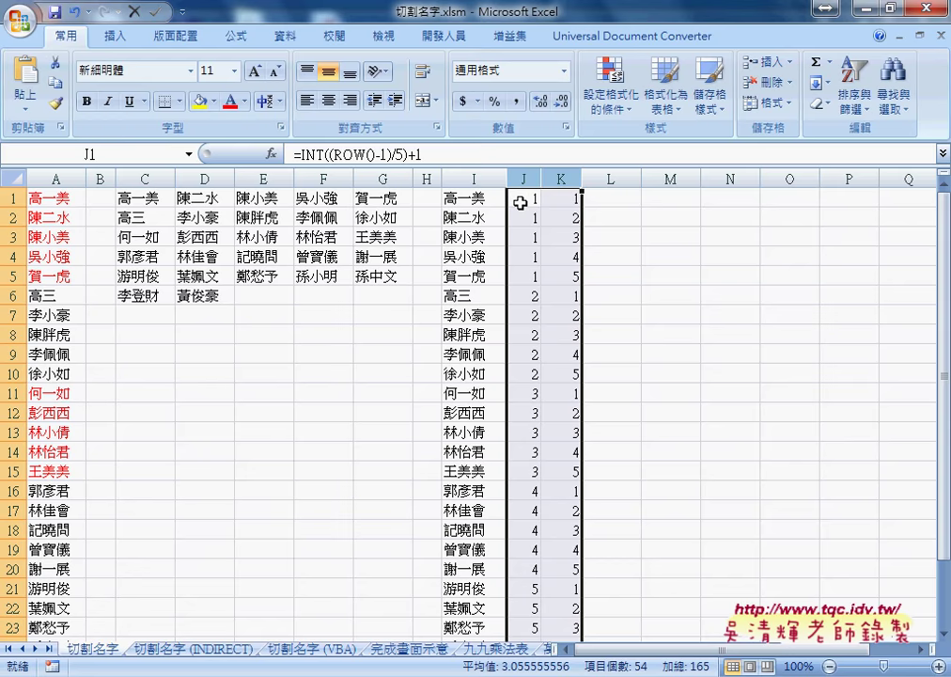
click(518, 201)
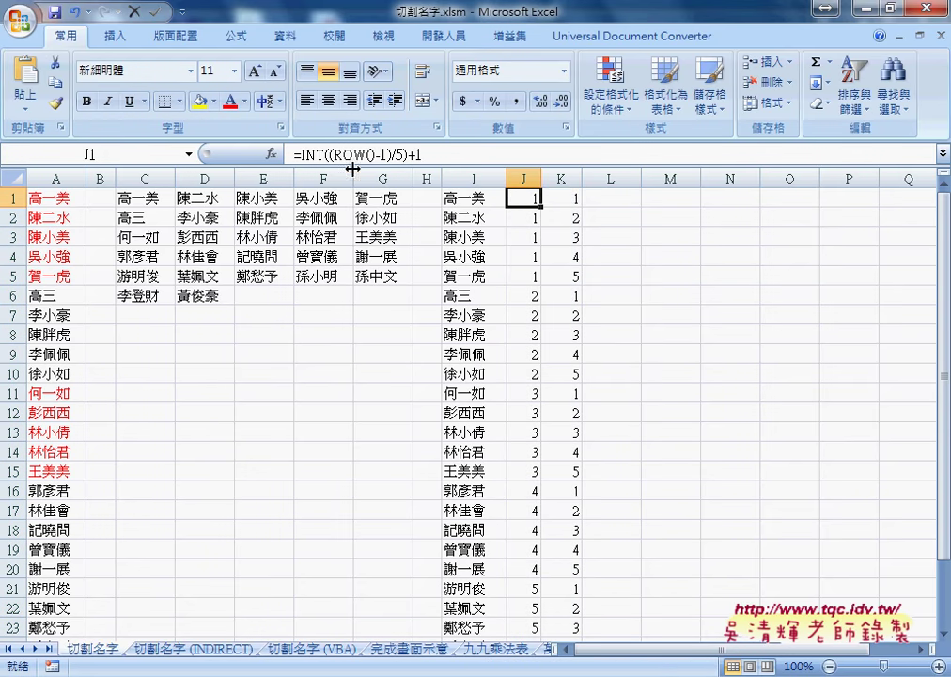
click(545, 199)
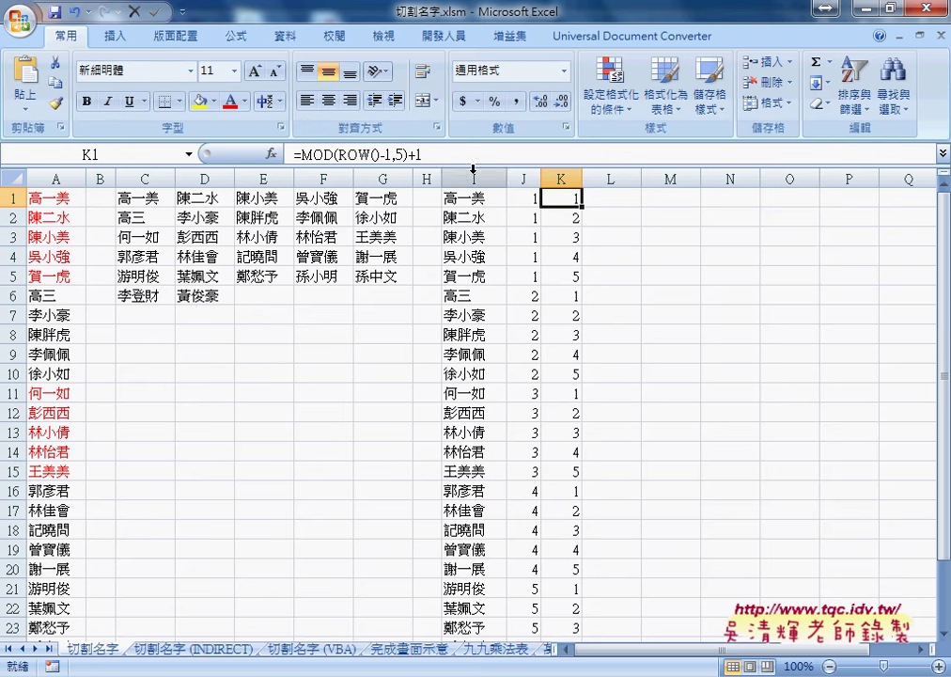
click(473, 201)
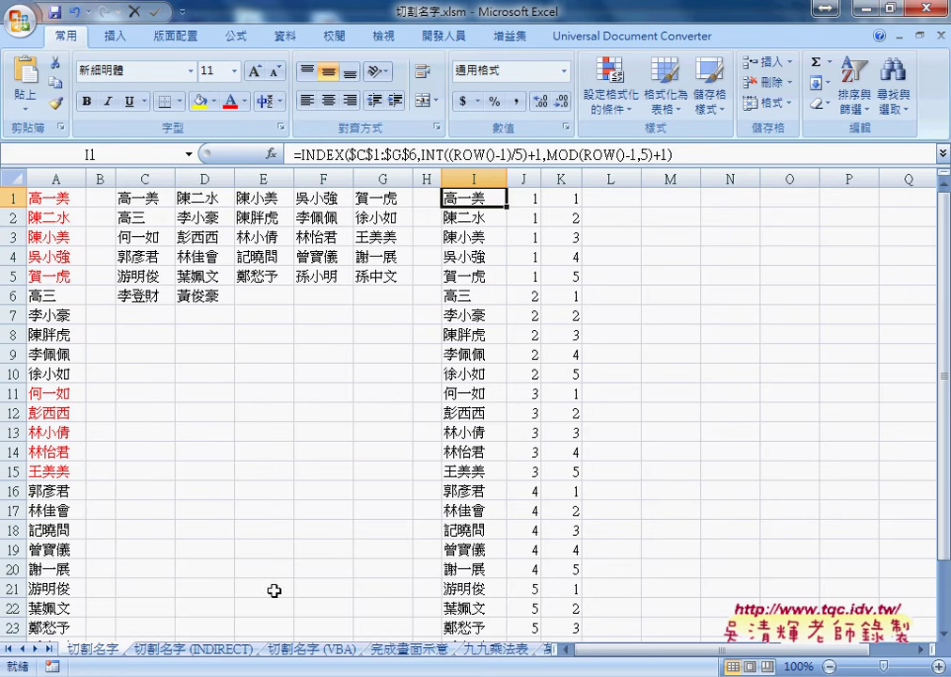
mouse_move(198, 676)
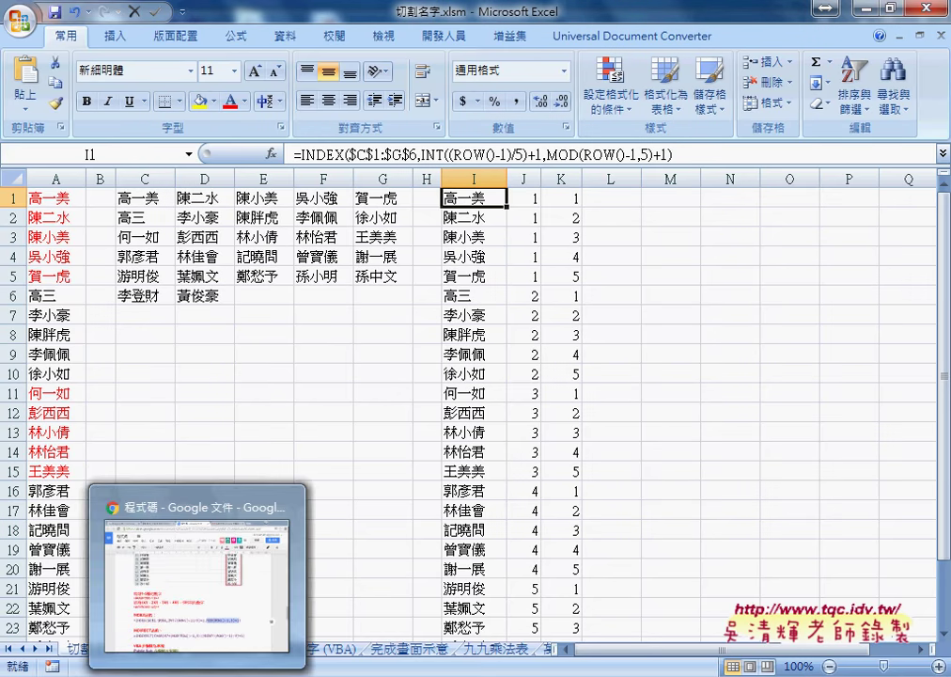
- Go to the Drive example folder and open the 程式碼 document in its own tab
click(222, 622)
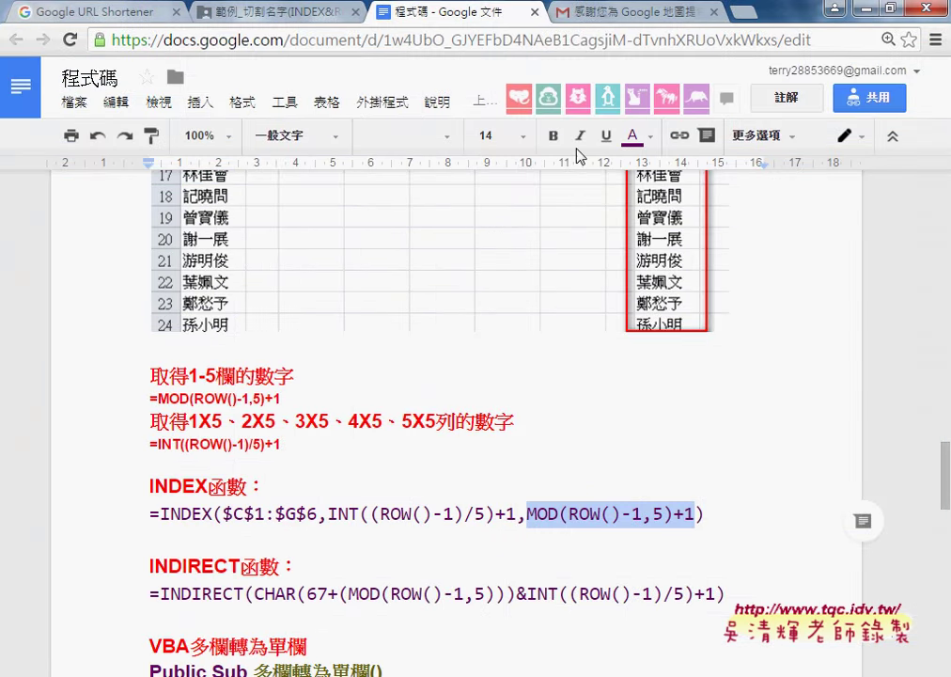
click(246, 11)
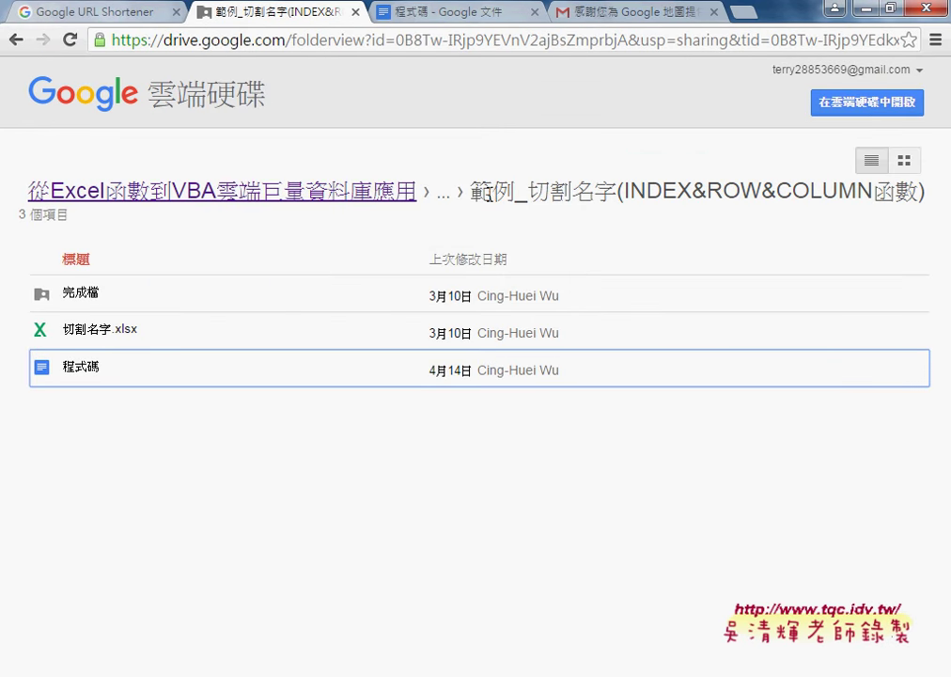
drag(470, 191, 617, 192)
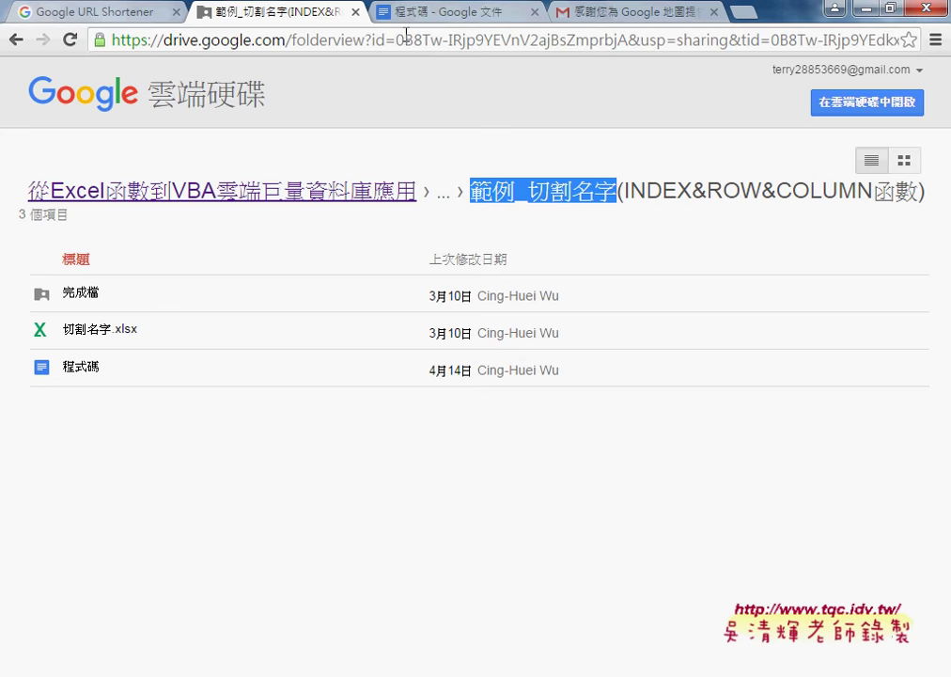
click(92, 374)
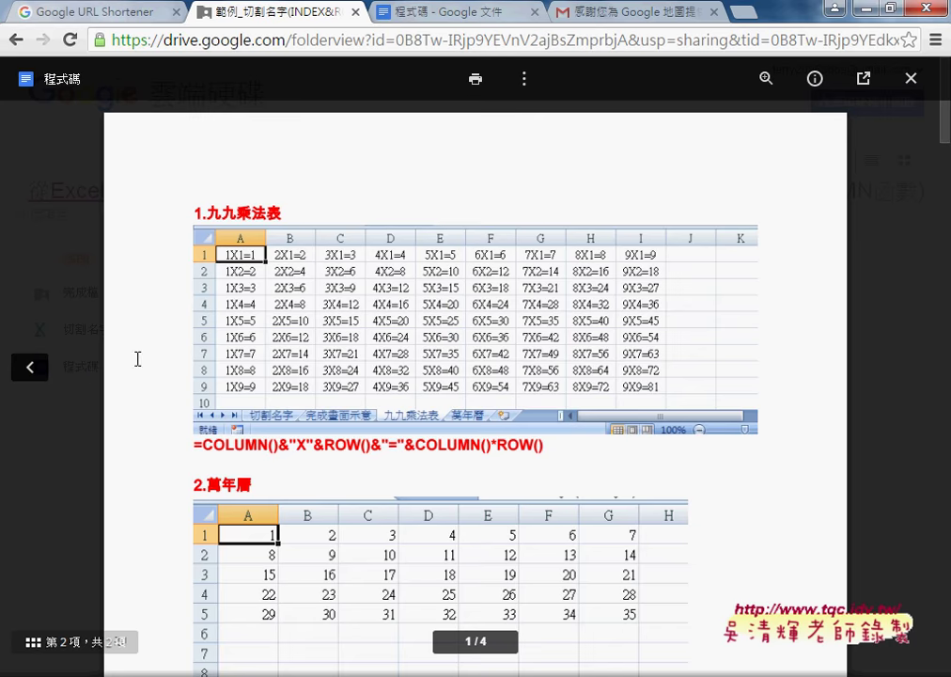
click(862, 81)
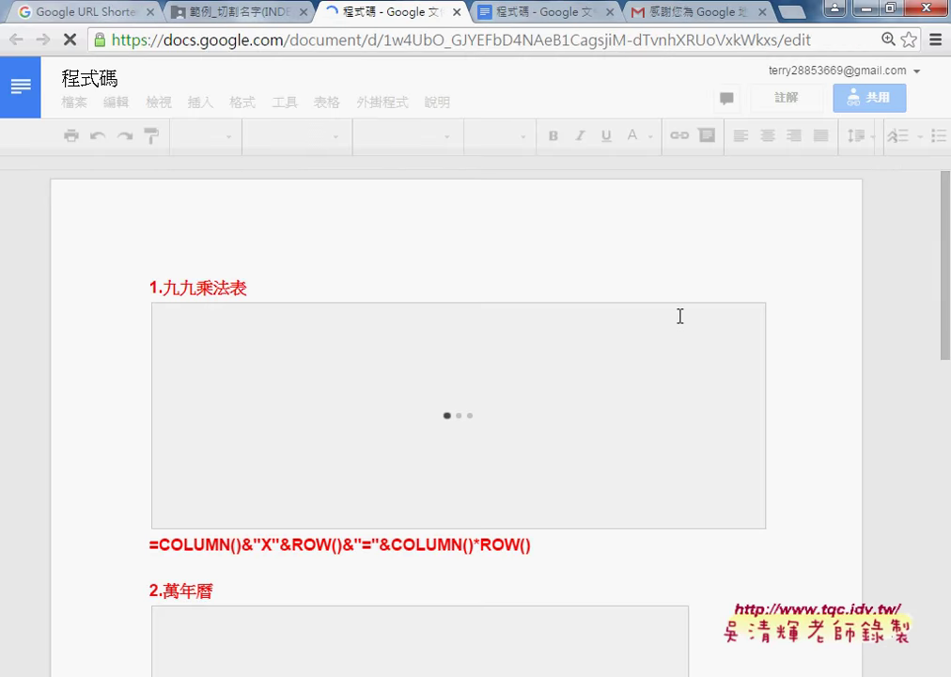
scroll(798, 329, down, 3)
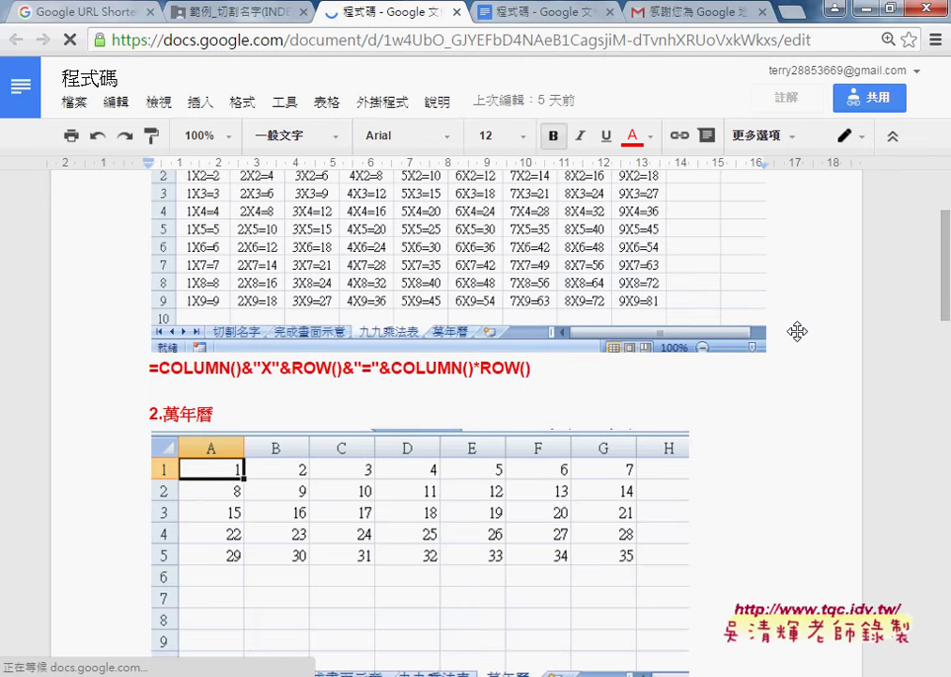
scroll(843, 334, down, 5)
scroll(843, 338, down, 3)
scroll(843, 333, down, 5)
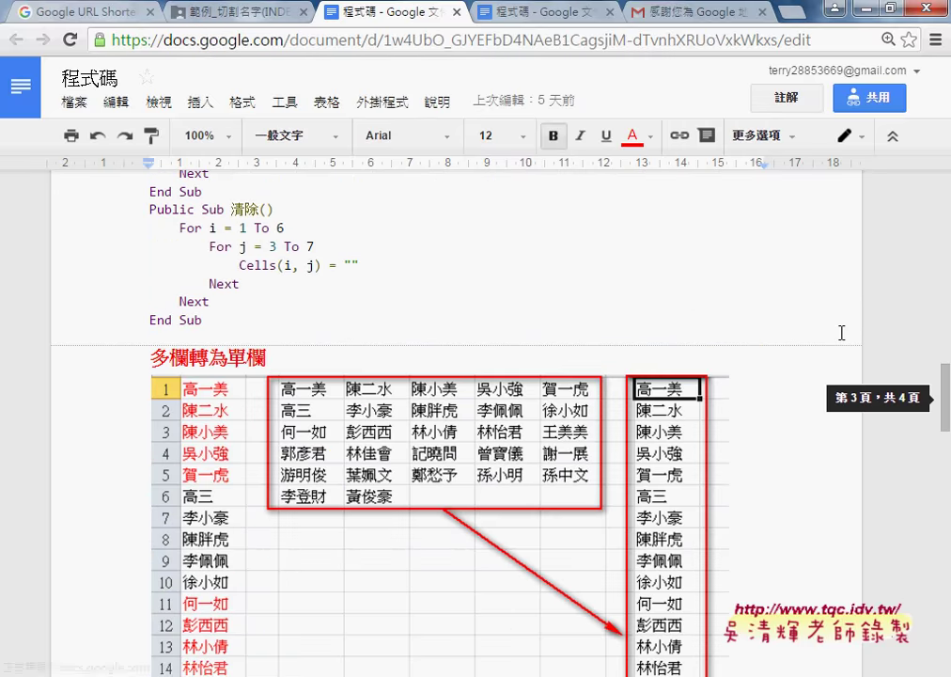
scroll(844, 331, up, 1)
scroll(843, 331, down, 4)
scroll(690, 361, up, 1)
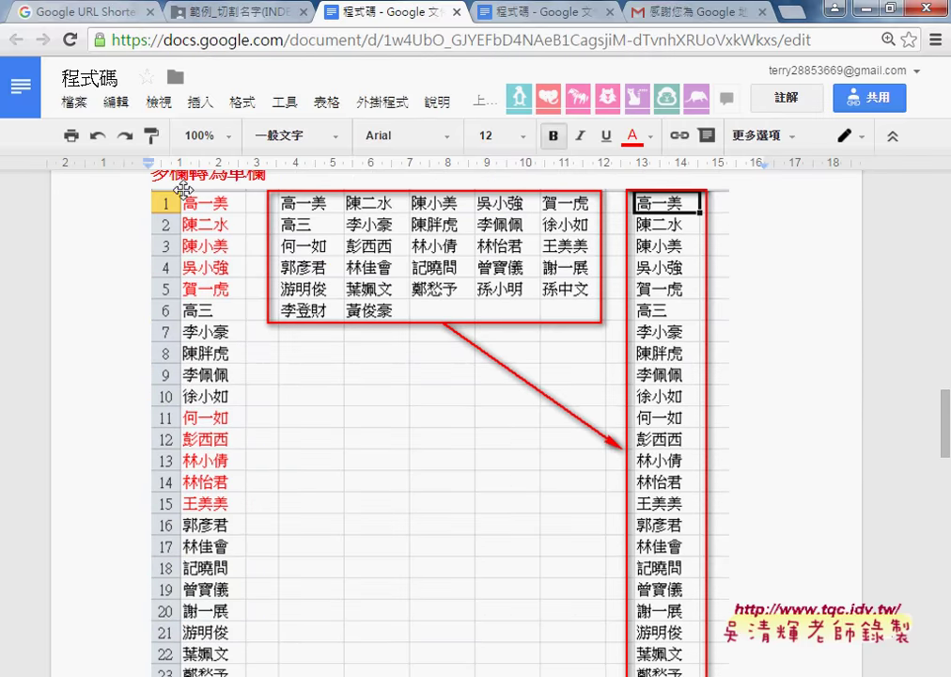
scroll(420, 341, down, 2)
scroll(419, 340, down, 2)
scroll(420, 339, down, 2)
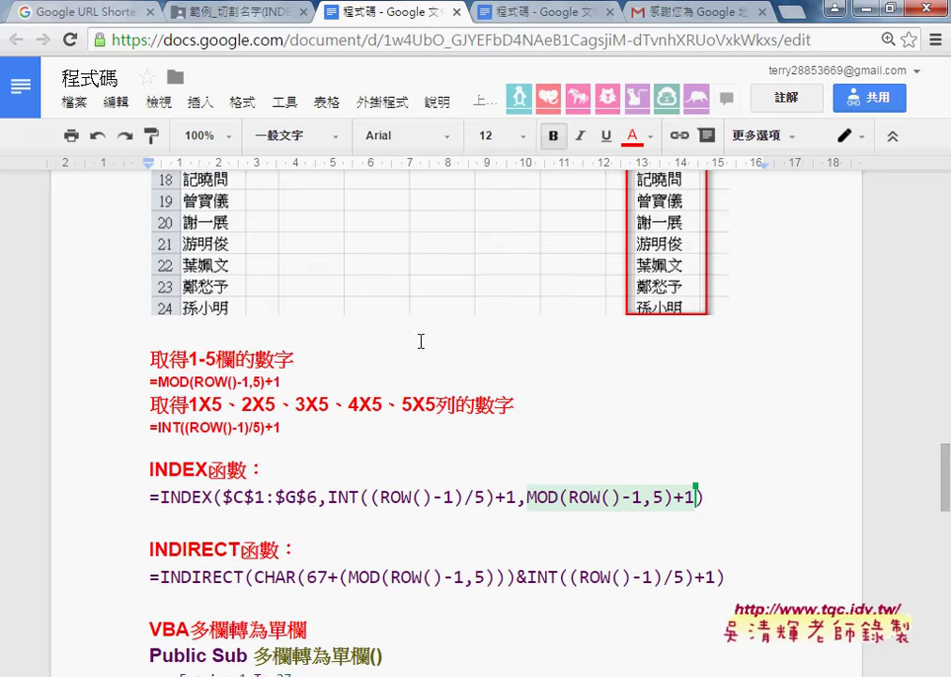
scroll(420, 340, down, 1)
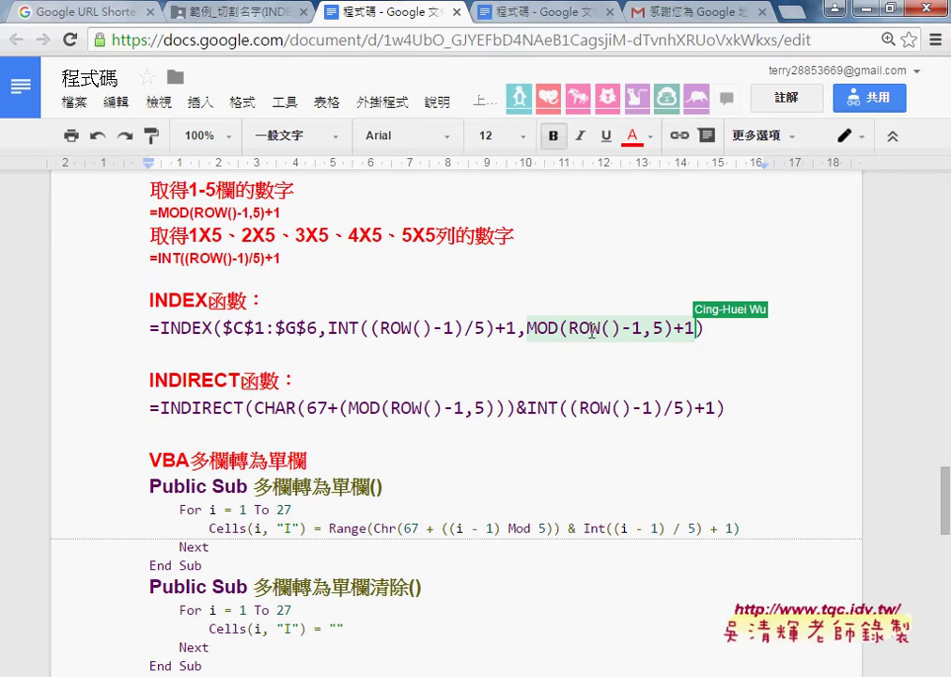
drag(153, 328, 723, 328)
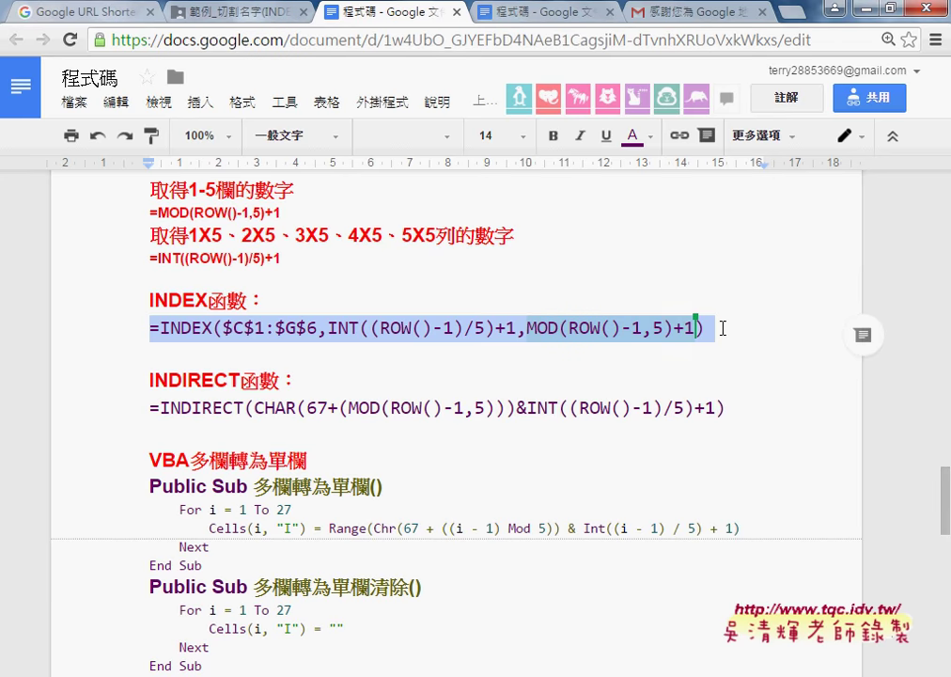
click(400, 334)
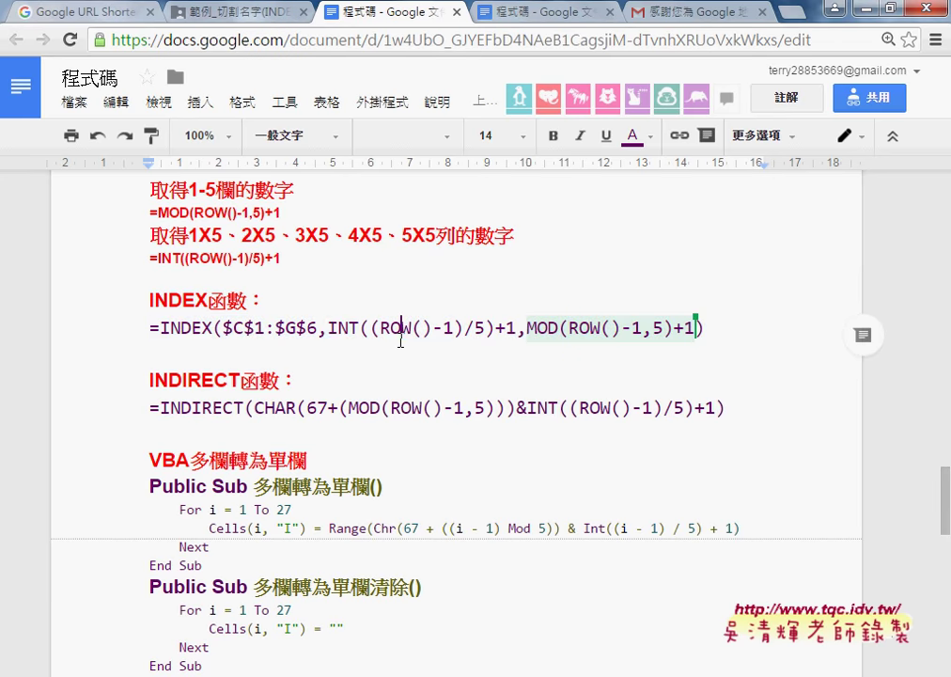
double_click(343, 328)
key(shift+Right)
key(shift+Right)
key(shift+Right)
key(shift+Right)
key(shift+Right)
key(shift+Right)
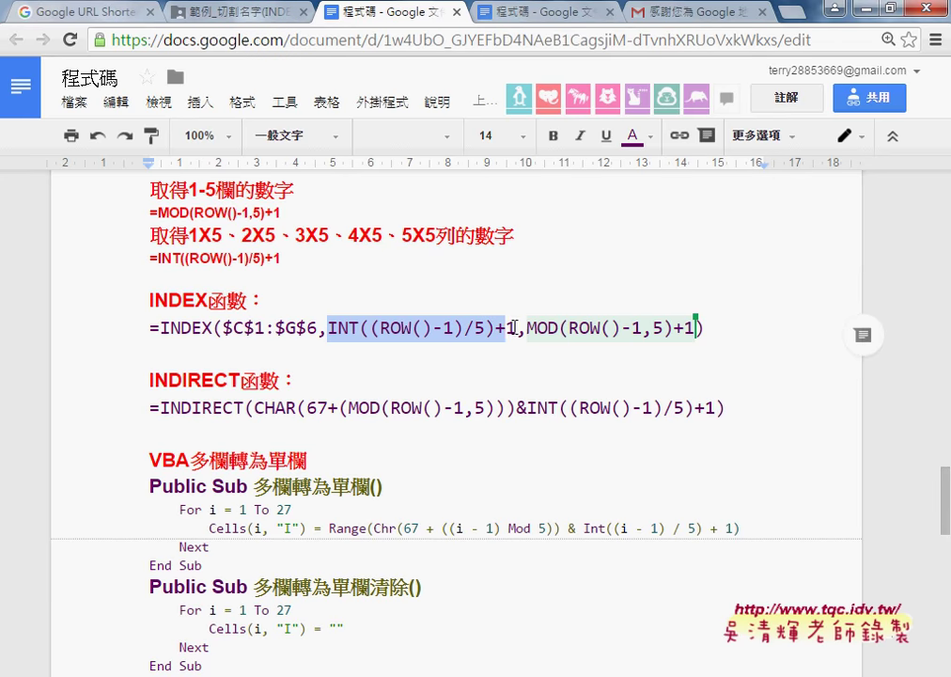
key(shift+Right)
- Highlight INT((ROW()-1)/5)+1 and MOD(ROW()-1,5)+1 in the INDEX formula in yellow
click(633, 136)
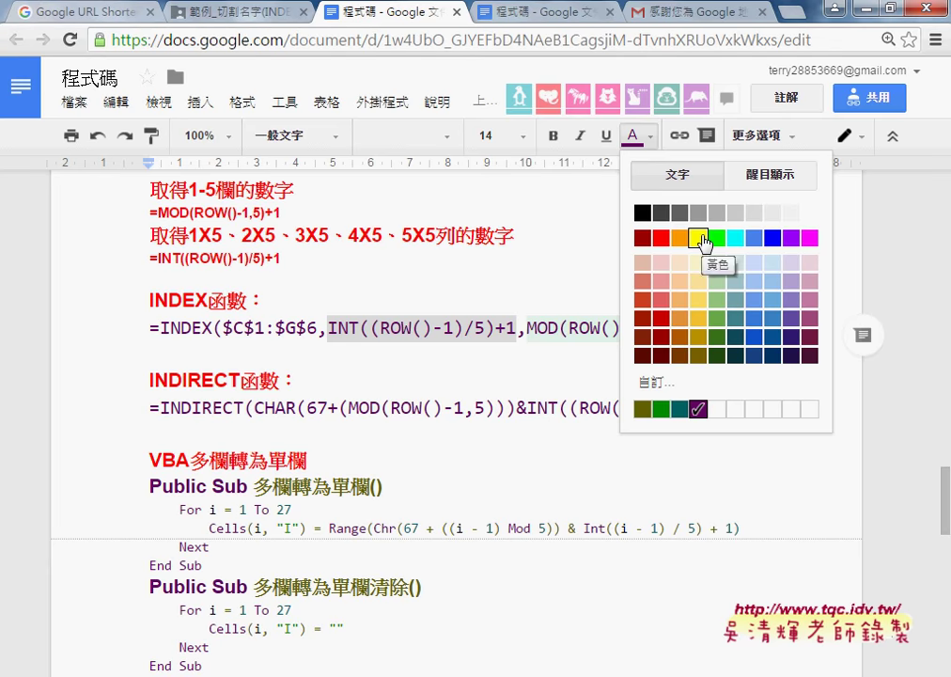
click(775, 174)
click(643, 141)
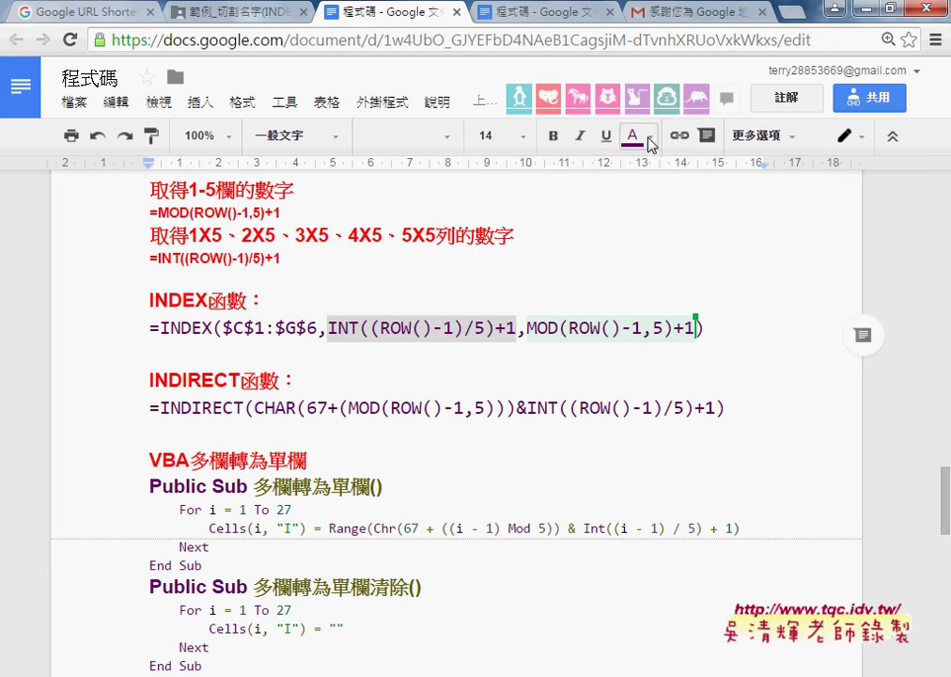
click(650, 137)
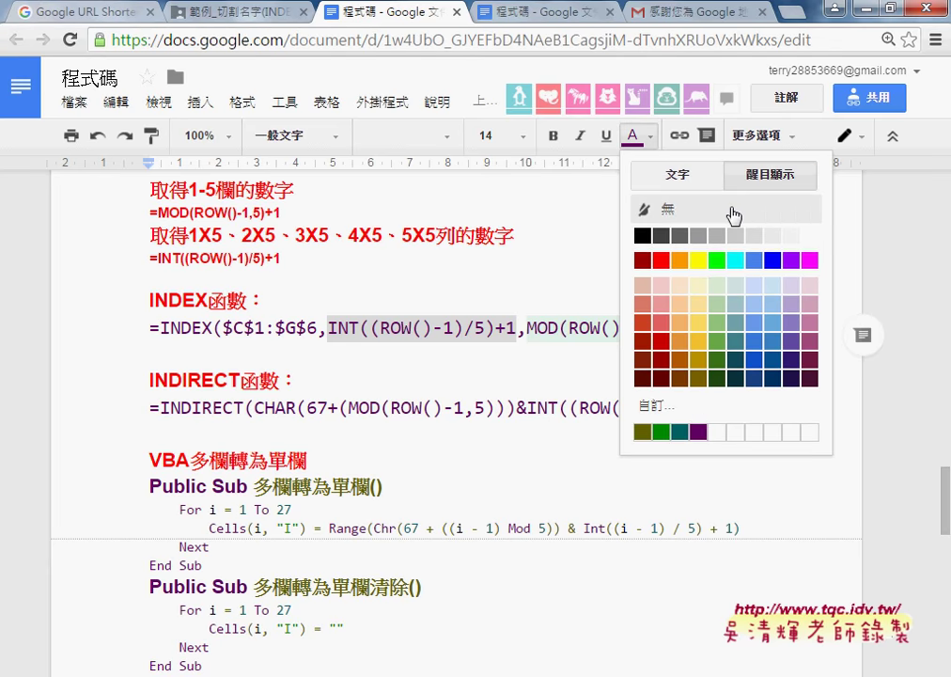
click(702, 268)
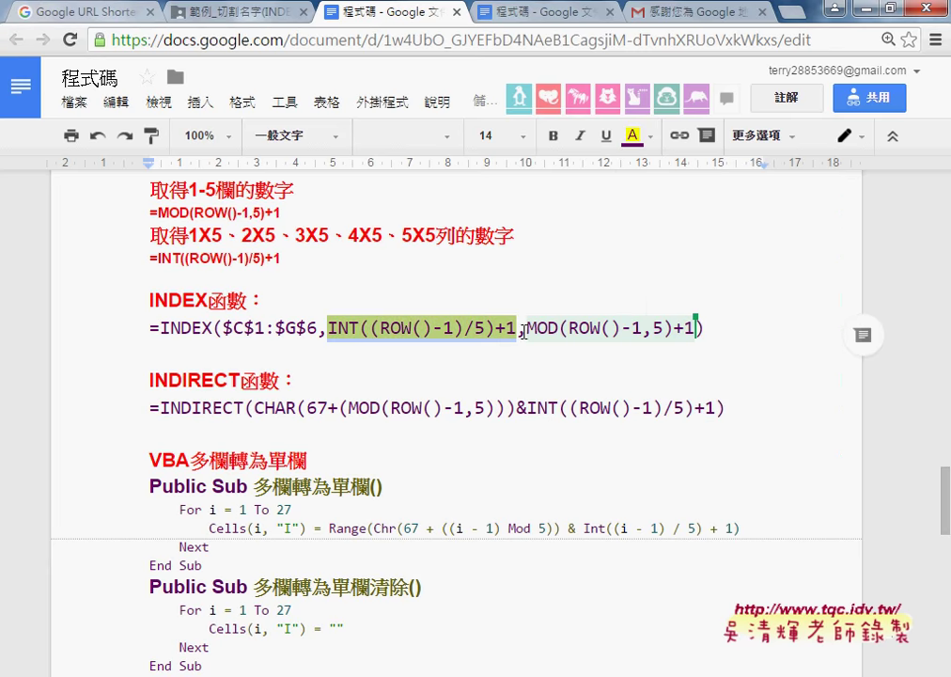
click(562, 328)
drag(562, 328, 695, 328)
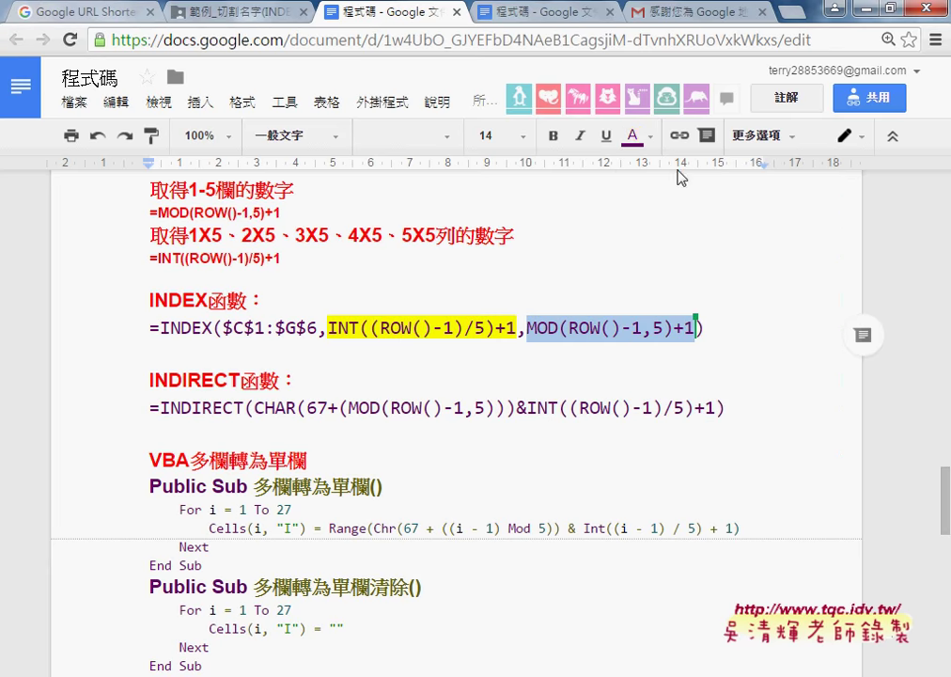
click(635, 140)
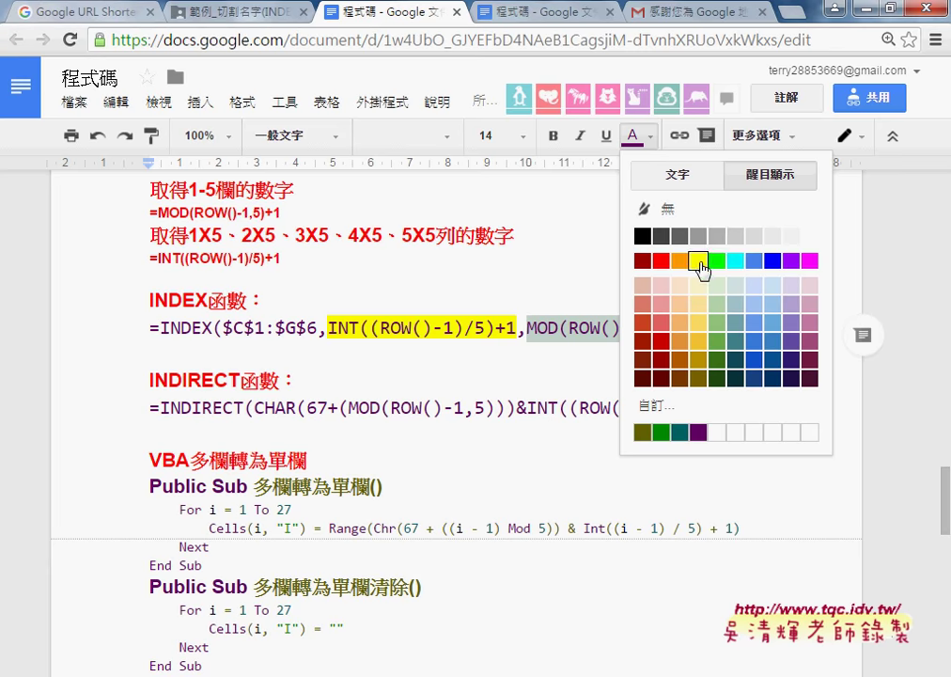
click(715, 299)
click(605, 355)
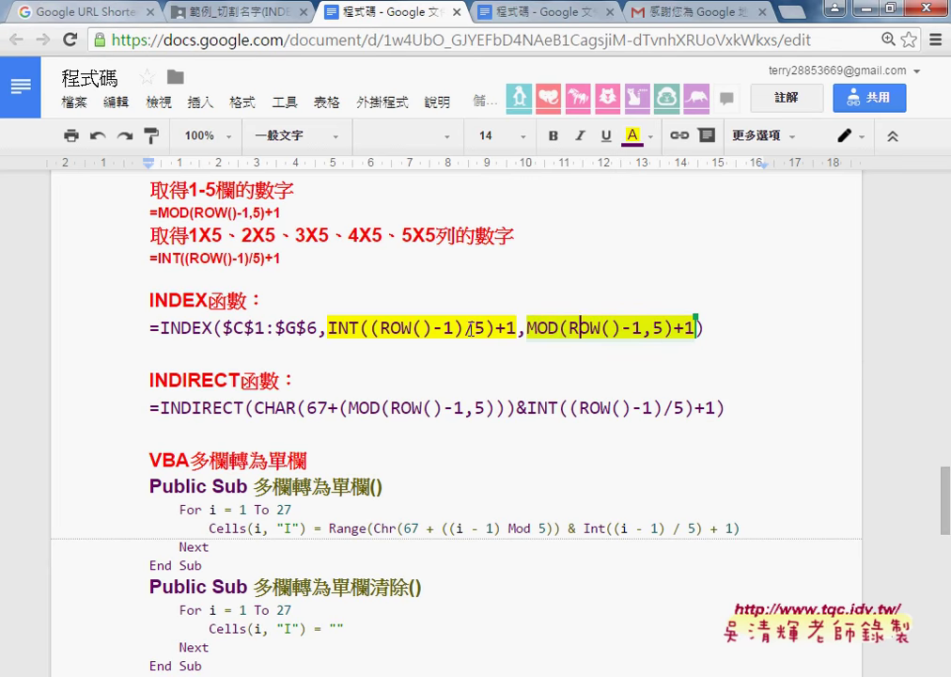
- Point out both highlighted parts and the whole INDEX formula, then return to Excel
drag(329, 328, 514, 328)
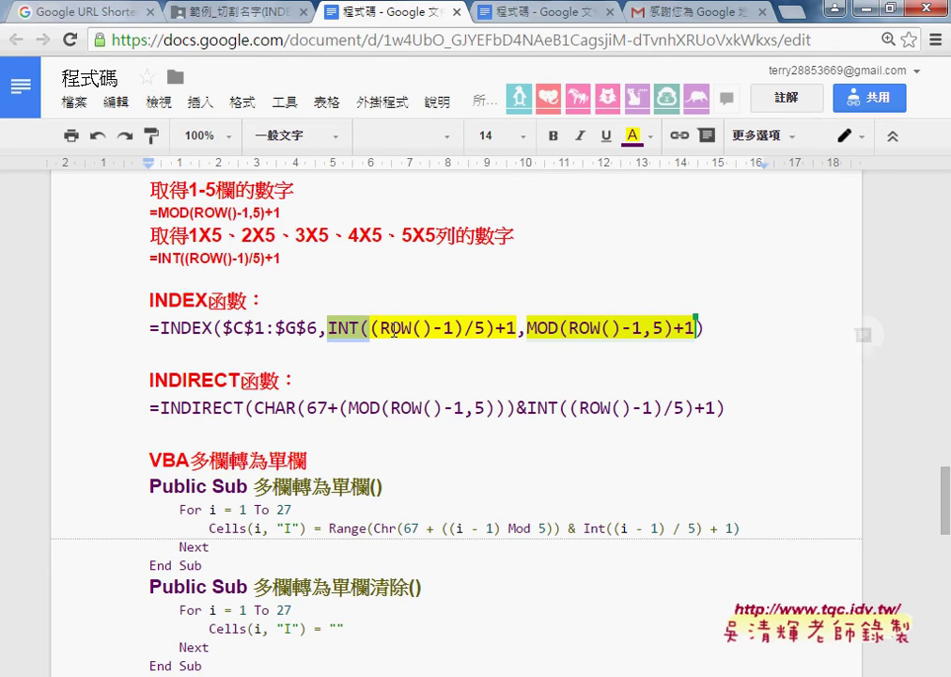
click(527, 326)
key(shift+Right)
key(shift+Right)
key(shift+Right)
key(shift+Right)
key(shift+Right)
key(shift+Right)
key(shift+Right)
key(shift+Right)
key(shift+Right)
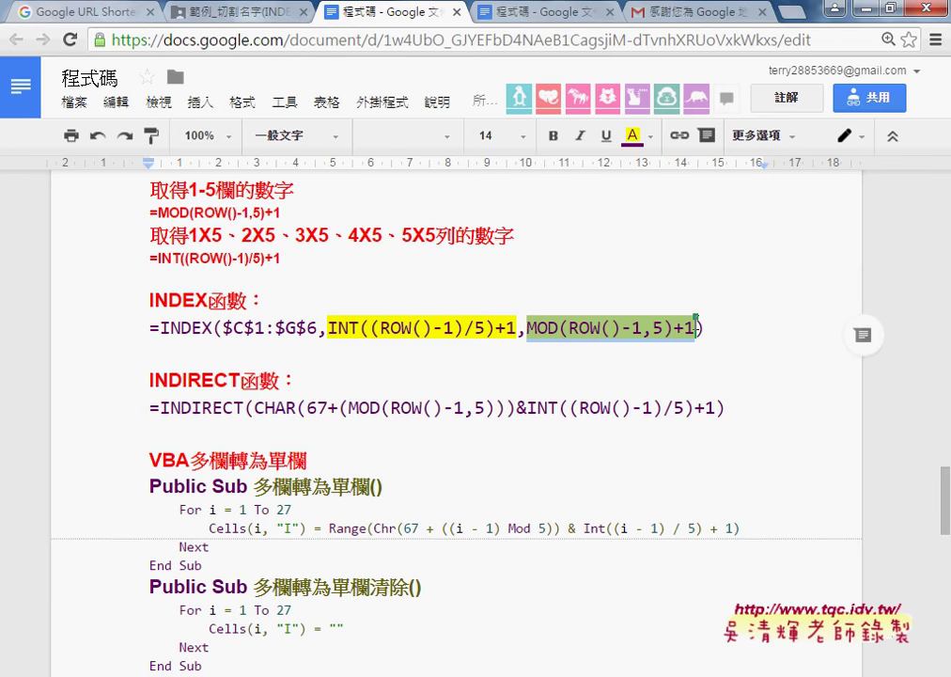
drag(148, 327, 713, 331)
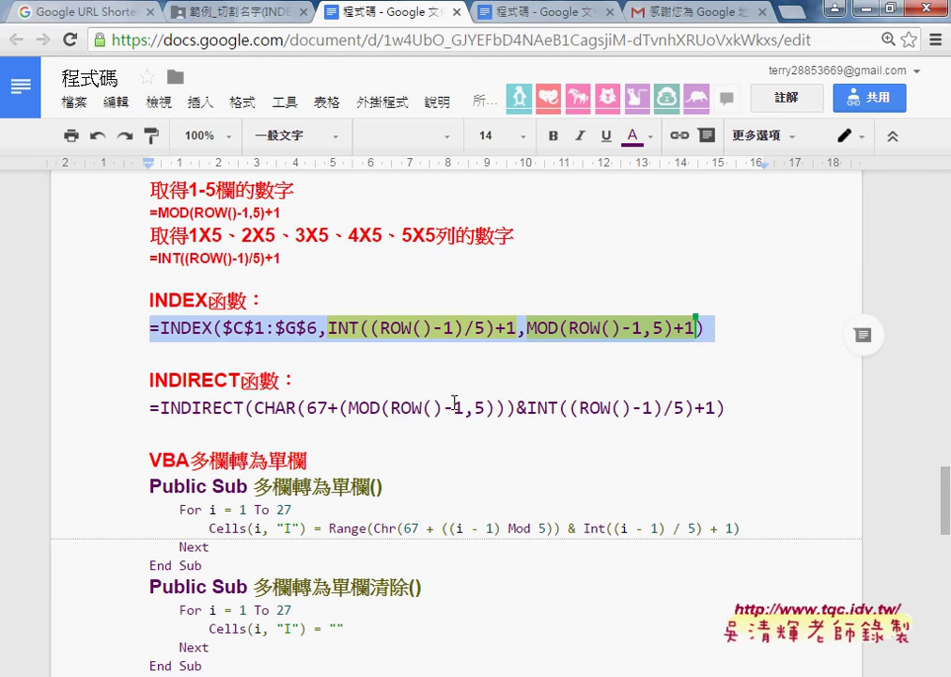
key(alt+Tab)
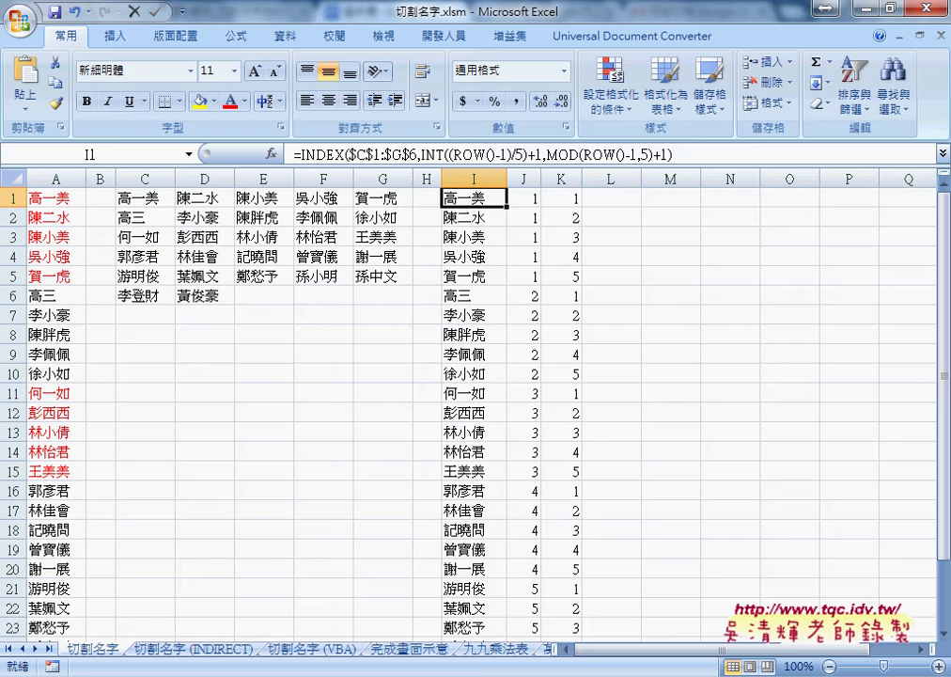
- Show the 切割名字 (INDIRECT) sheet, narrow column I, and inspect C1's INDIRECT formula
click(197, 649)
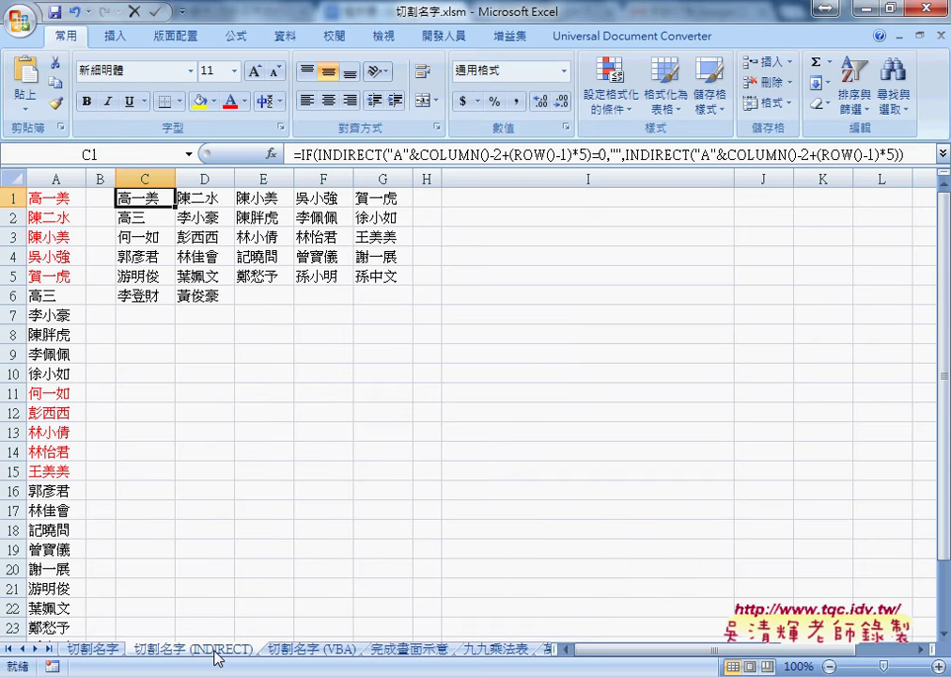
mouse_move(732, 179)
mouse_down()
mouse_move(508, 178)
mouse_move(534, 179)
mouse_up()
click(480, 199)
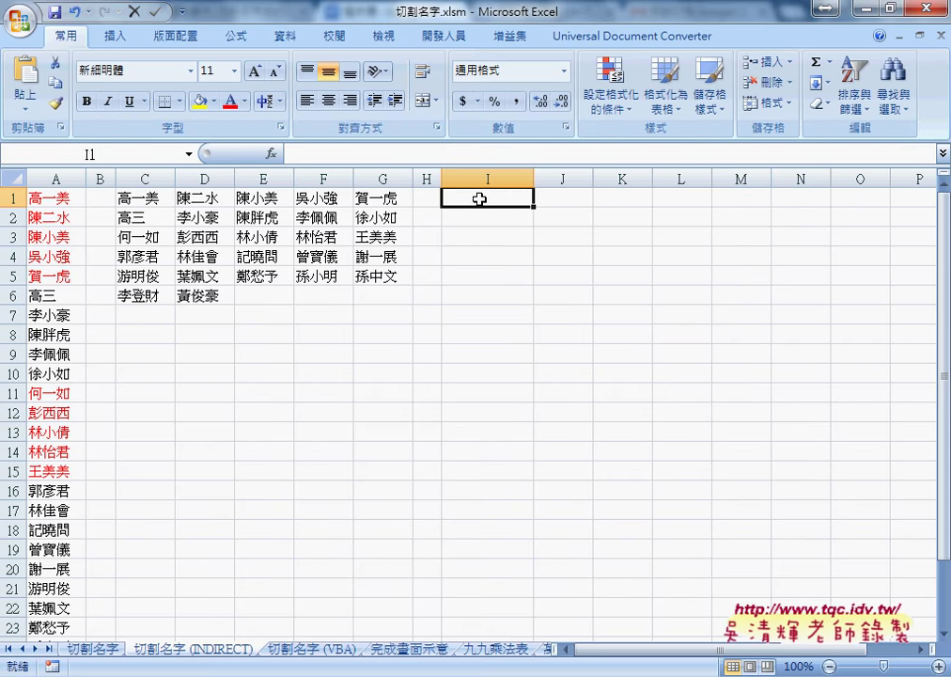
click(136, 198)
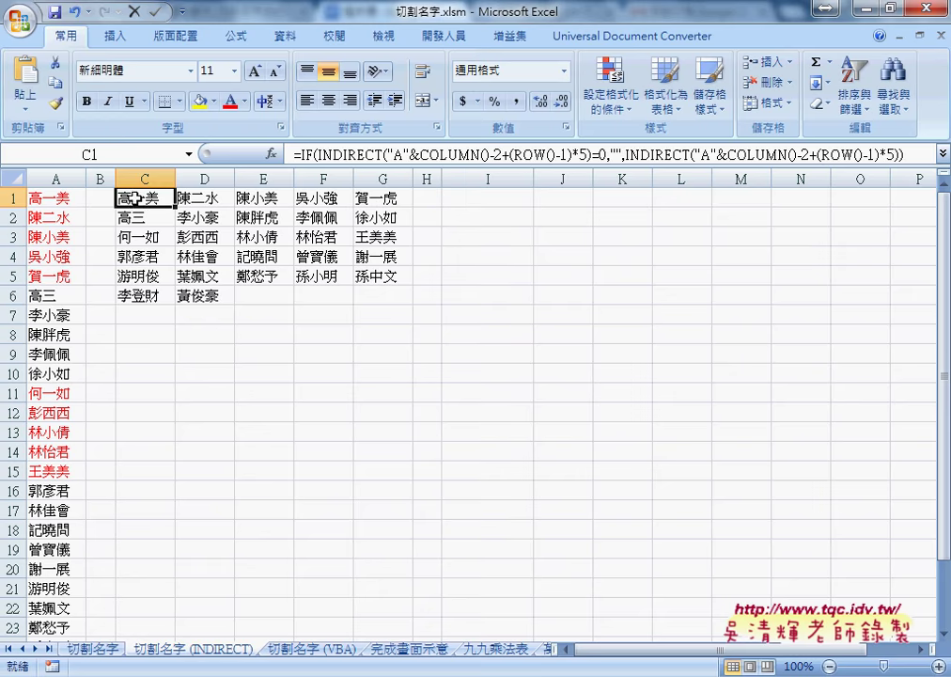
click(499, 201)
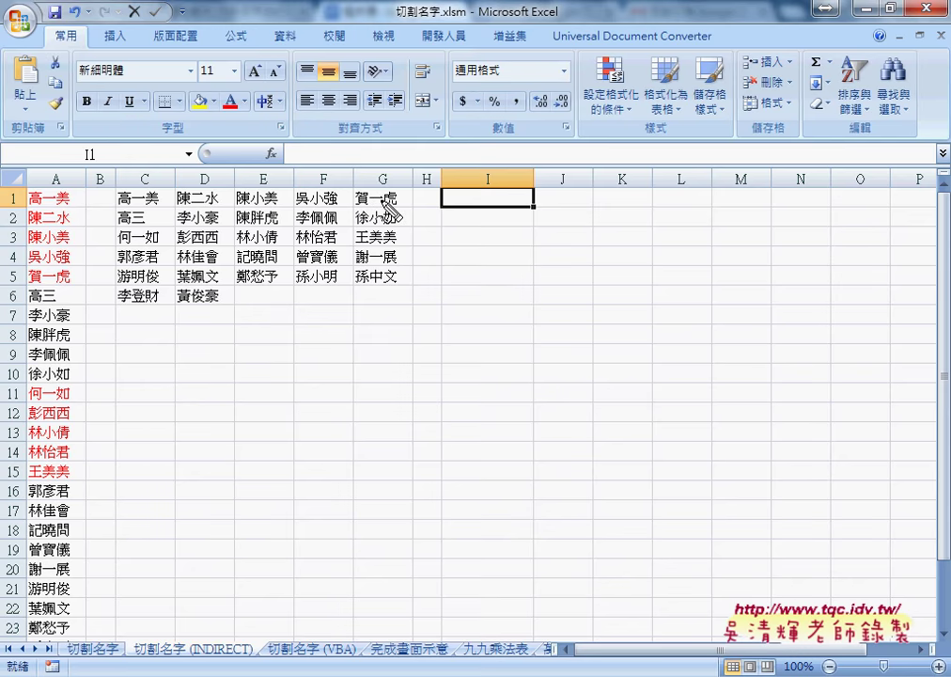
- With the red pen on, circle the J and K headers and draw a downward arrow in J
key(ctrl+shift+d)
drag(556, 192, 556, 191)
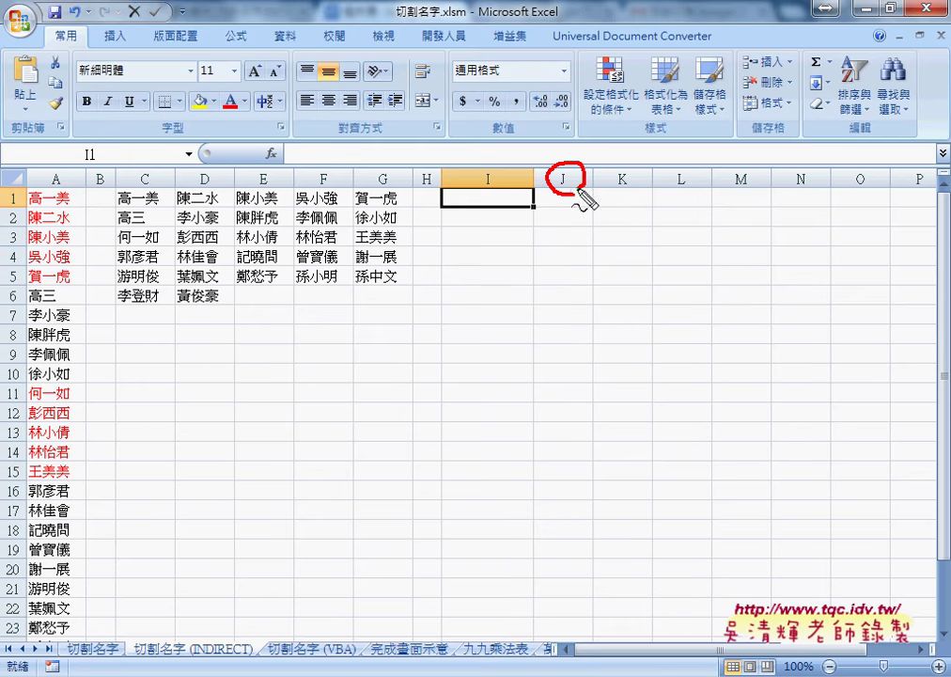
drag(639, 167, 634, 191)
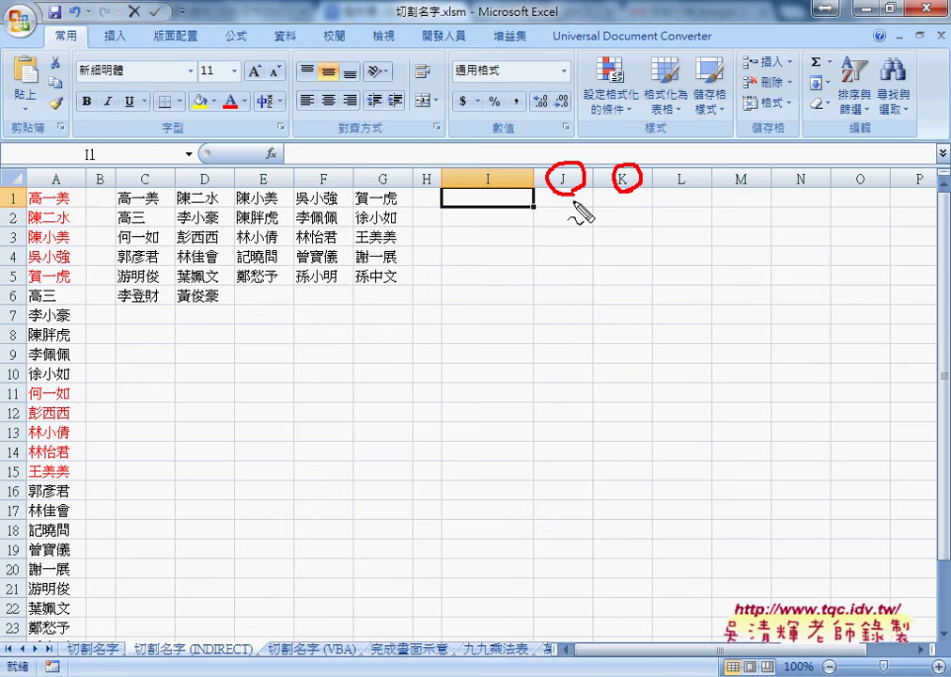
mouse_move(555, 195)
mouse_down()
mouse_move(573, 203)
mouse_move(565, 227)
mouse_move(572, 299)
mouse_up()
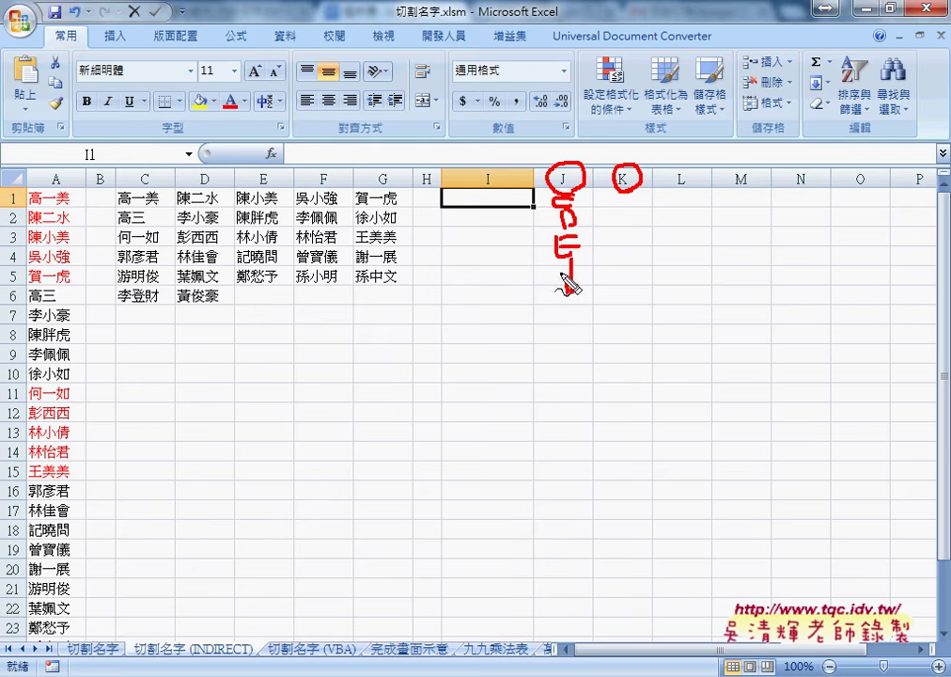
mouse_move(563, 282)
mouse_down()
mouse_move(577, 283)
mouse_move(559, 316)
mouse_move(569, 350)
mouse_up()
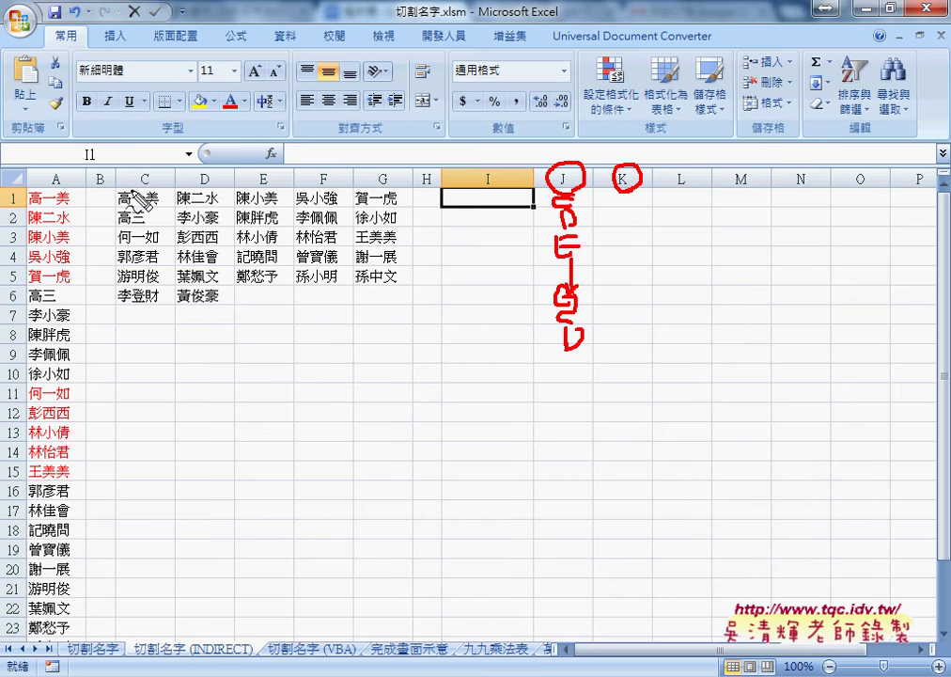
- Bracket headers C–G, add handwritten marks down column K, and circle the INDIRECT sheet name
drag(121, 195, 399, 188)
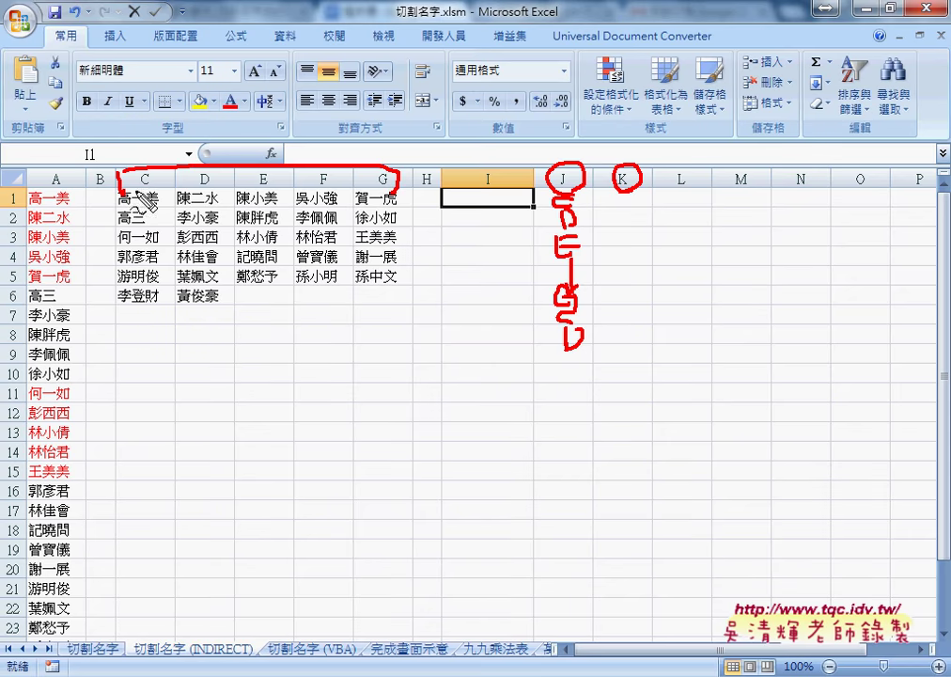
drag(123, 191, 397, 187)
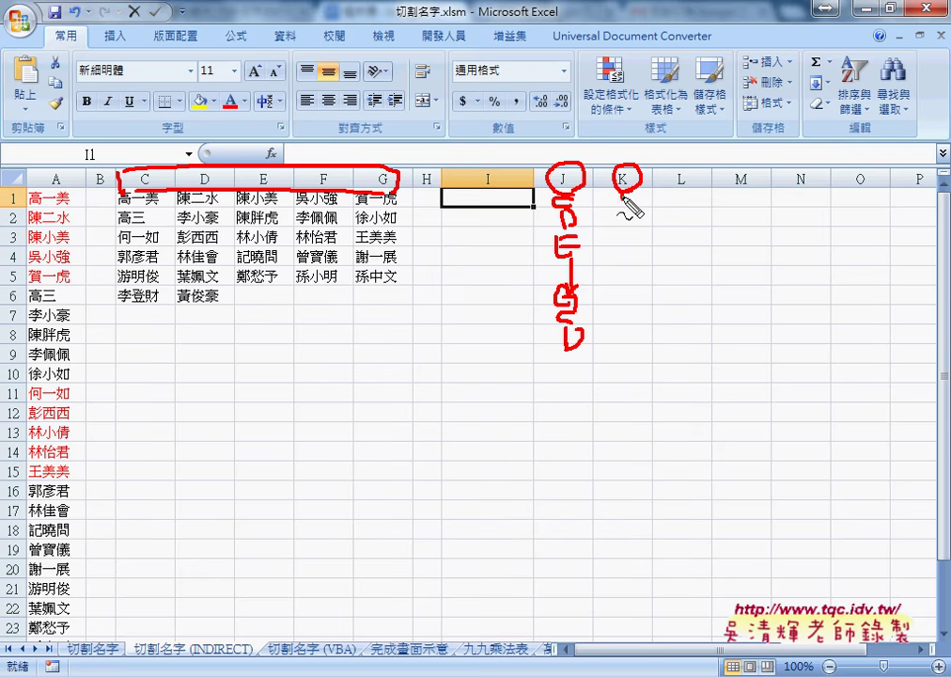
drag(623, 191, 622, 207)
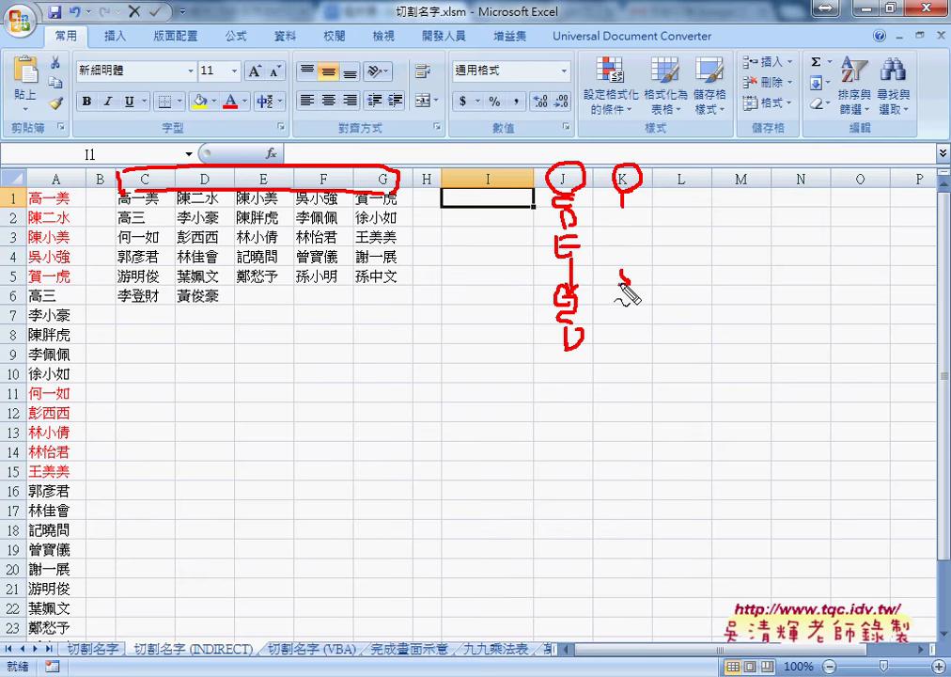
drag(628, 272, 623, 301)
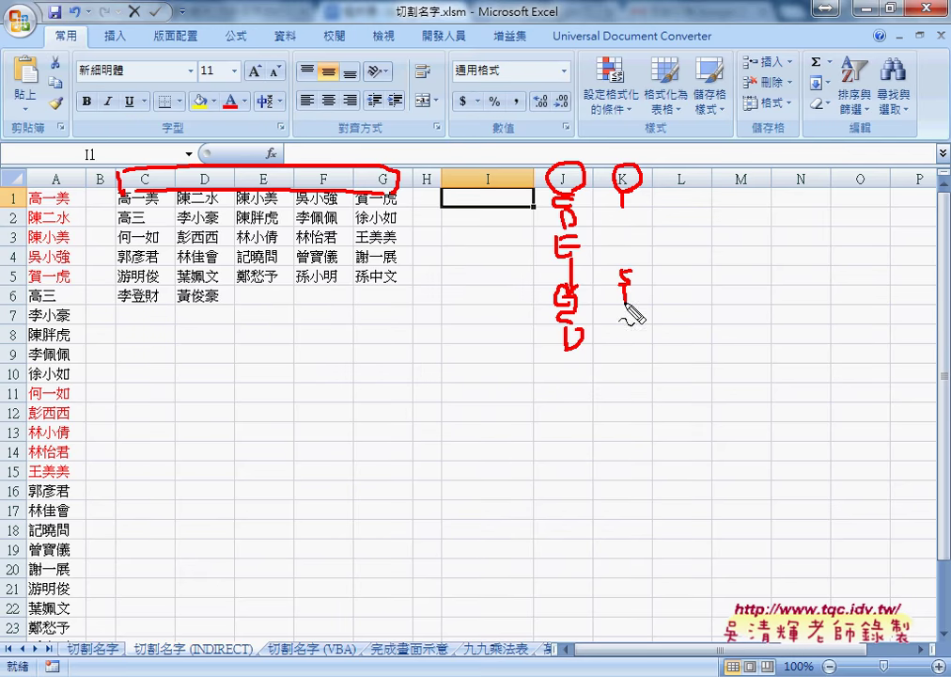
drag(624, 372, 639, 387)
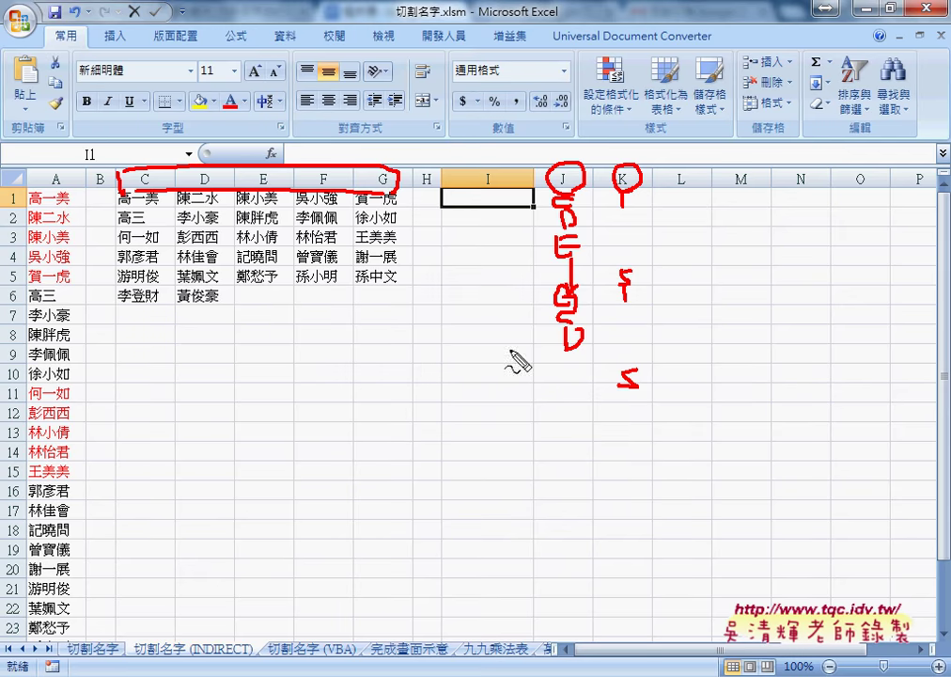
drag(208, 655, 255, 647)
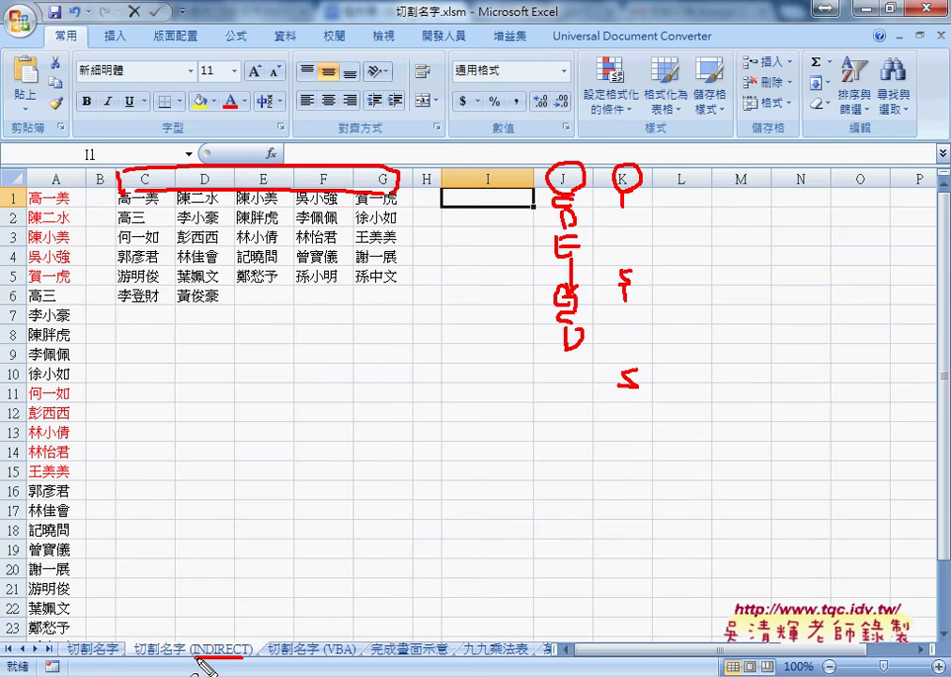